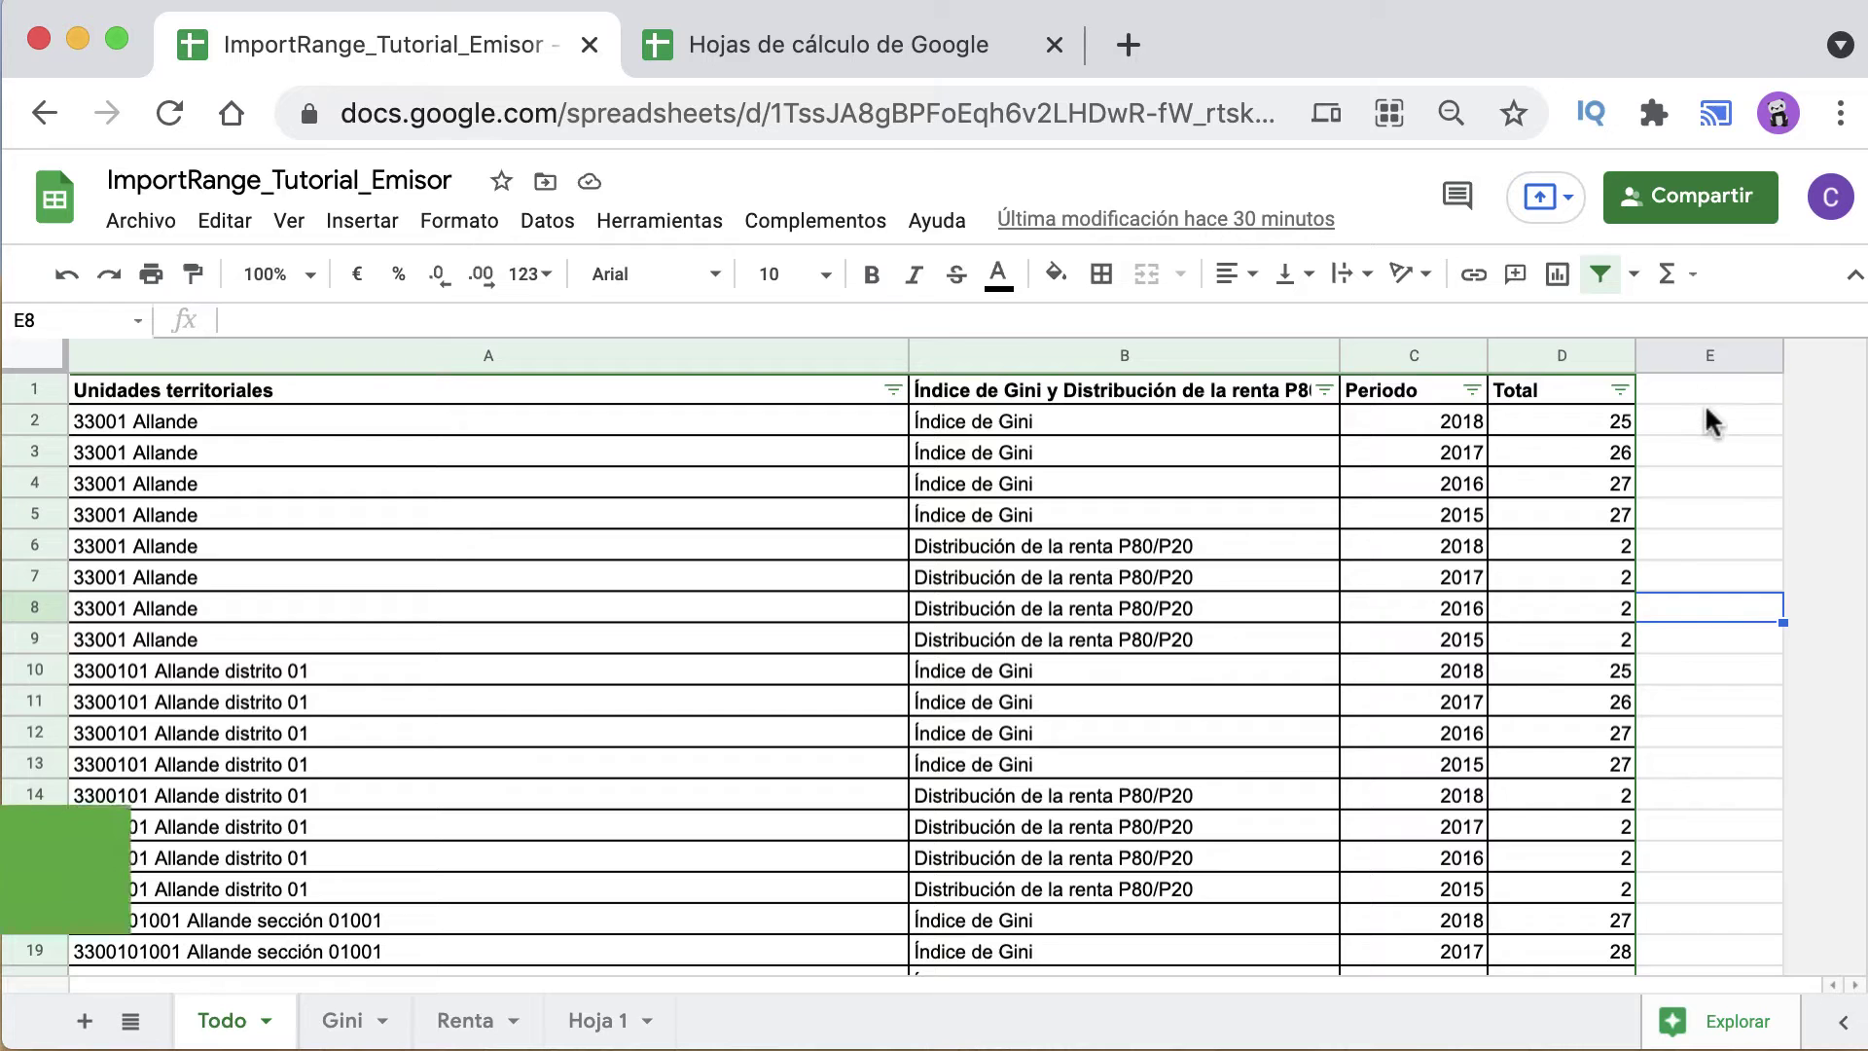
Look over the ImportRange_Tutorial_Emisor data, selecting cells and scrolling through the rows.
{"action": "left_click", "coordinate": [1706, 397]}
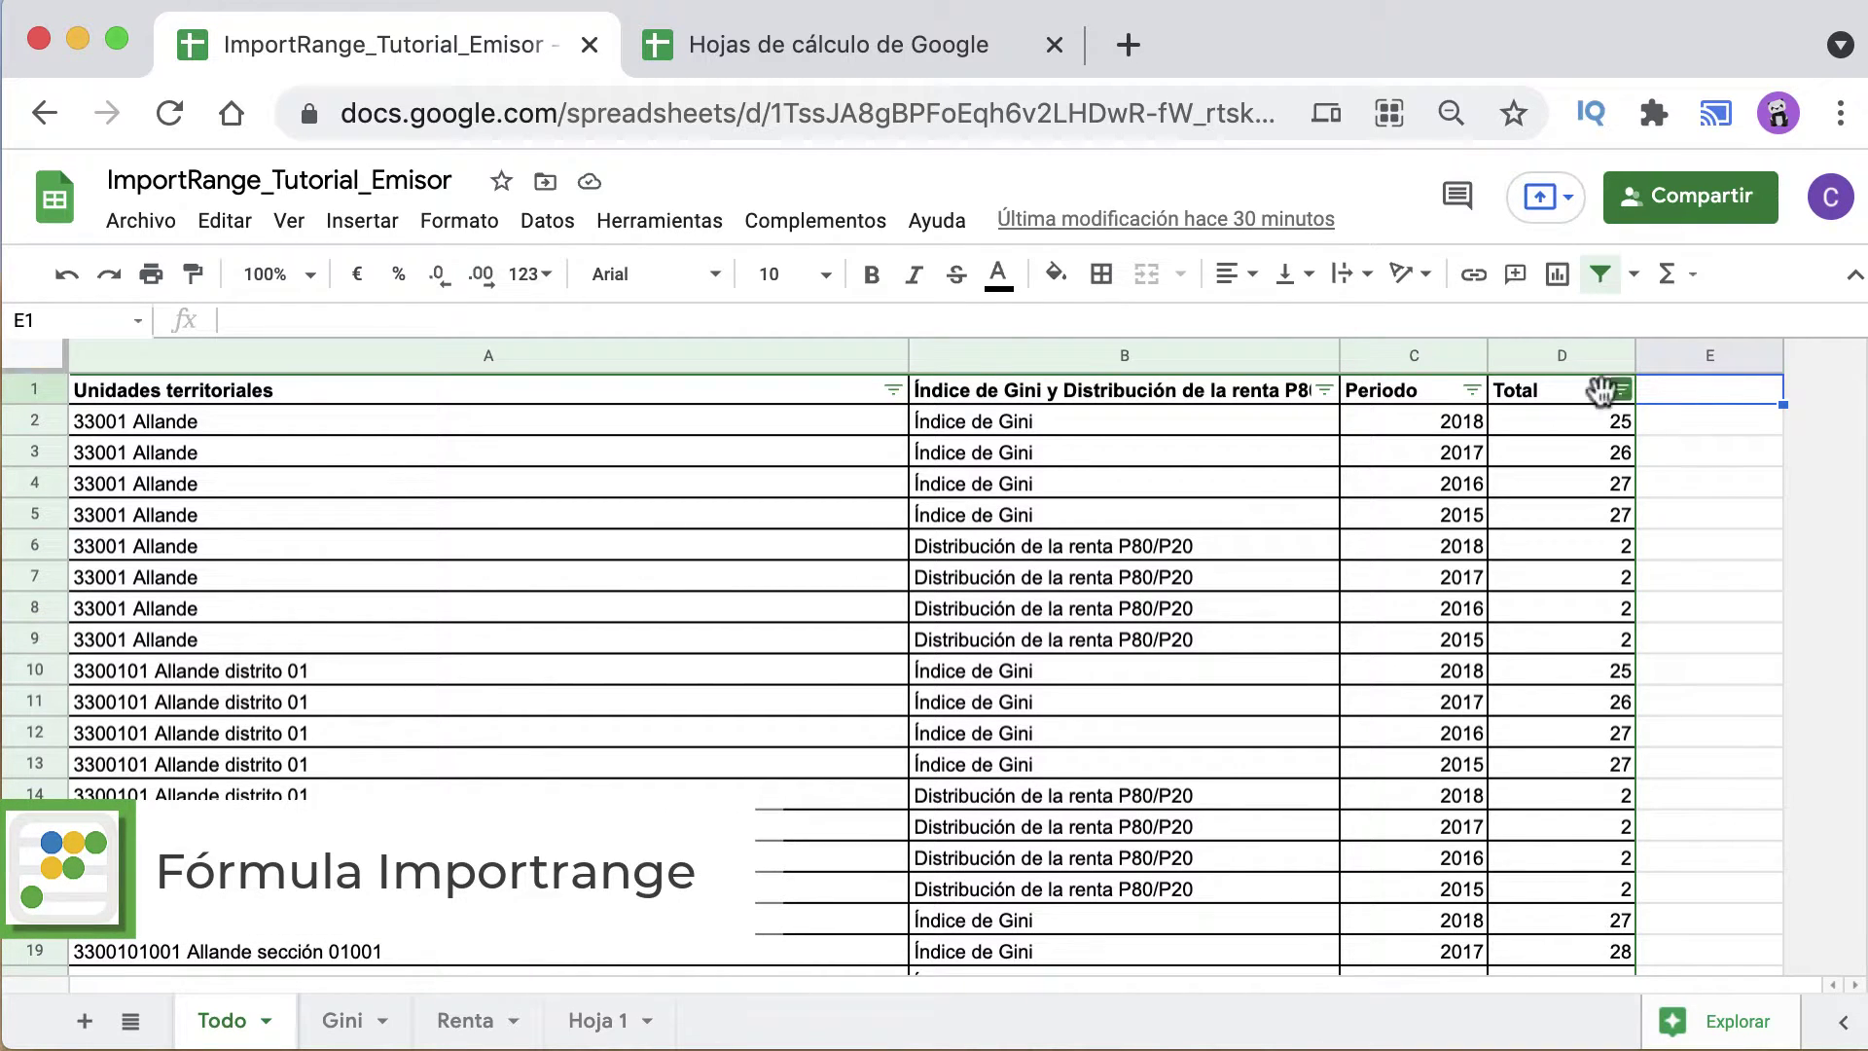
{"action": "left_click", "coordinate": [507, 494]}
{"action": "scroll", "coordinate": [380, 509], "scroll_direction": "down", "scroll_amount": 2}
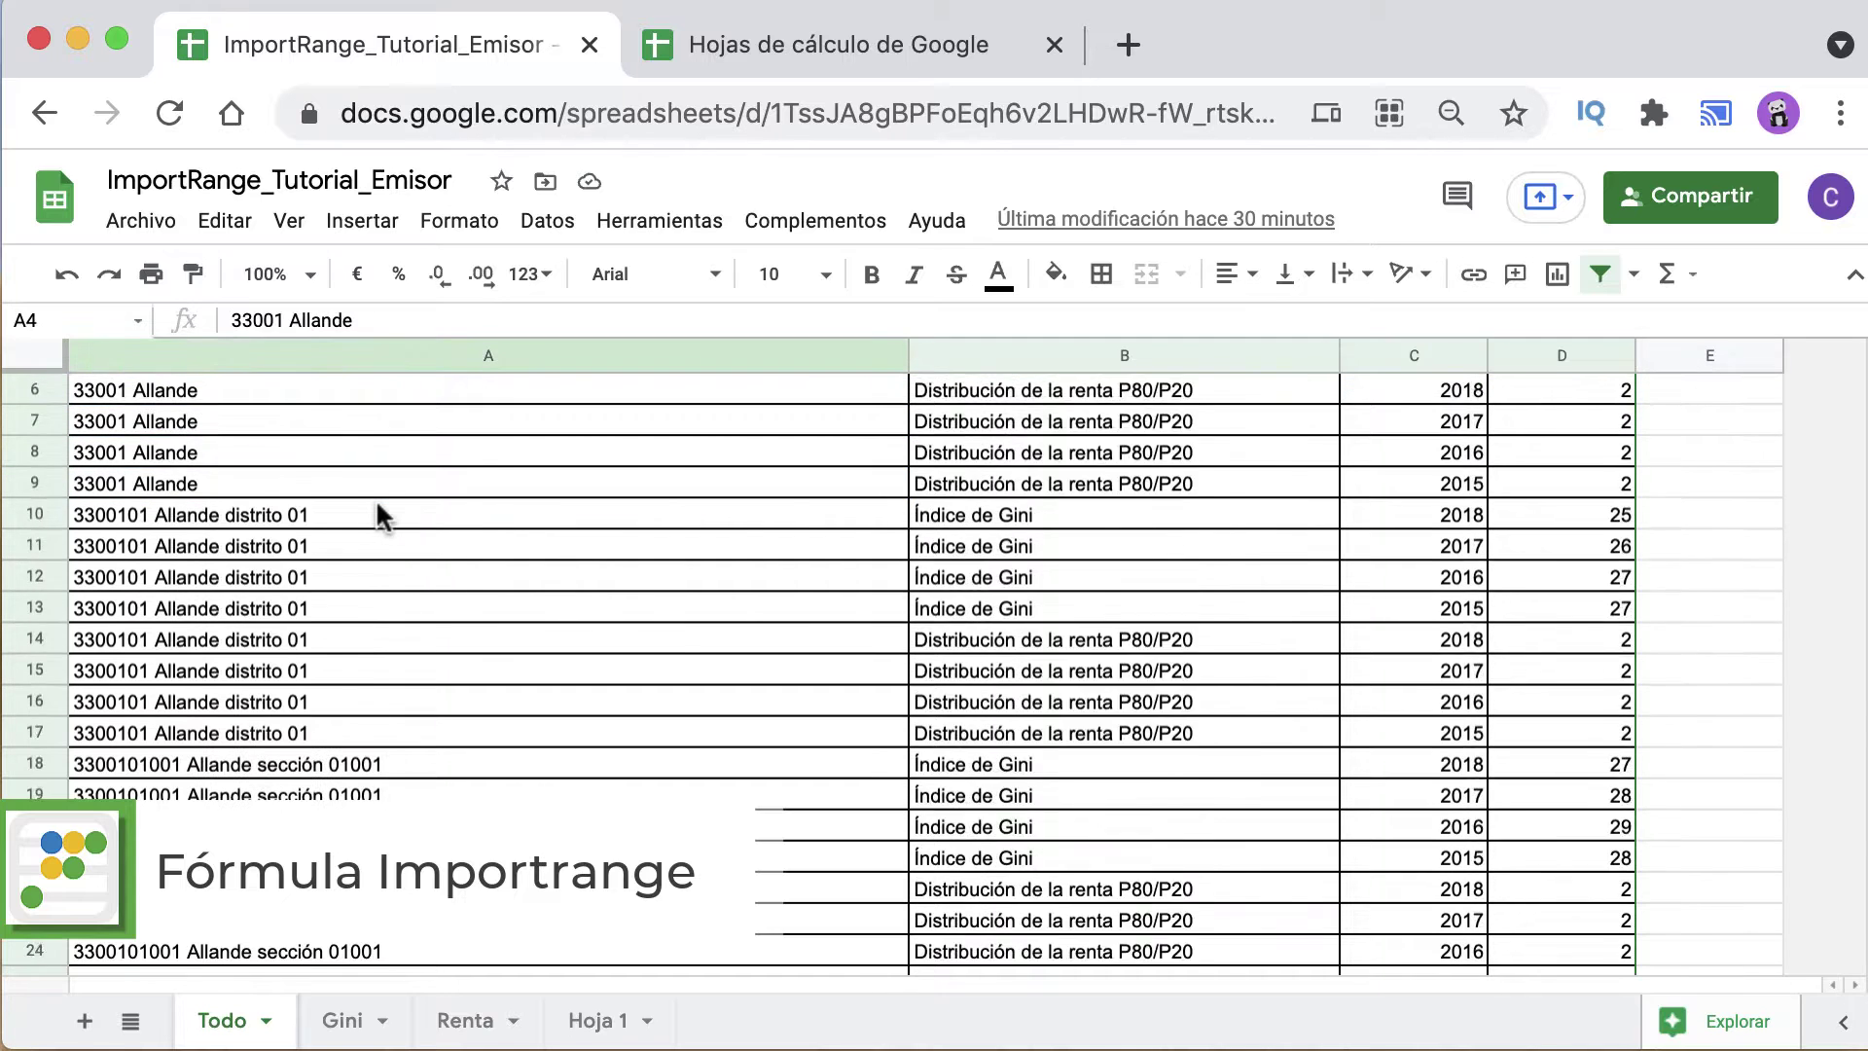
{"action": "scroll", "coordinate": [428, 509], "scroll_direction": "down", "scroll_amount": 4}
{"action": "scroll", "coordinate": [438, 509], "scroll_direction": "up", "scroll_amount": 1}
{"action": "scroll", "coordinate": [438, 509], "scroll_direction": "up", "scroll_amount": 5}
Create a new blank spreadsheet from Google Sheets home and select its cell B3.
{"action": "left_click", "coordinate": [749, 47]}
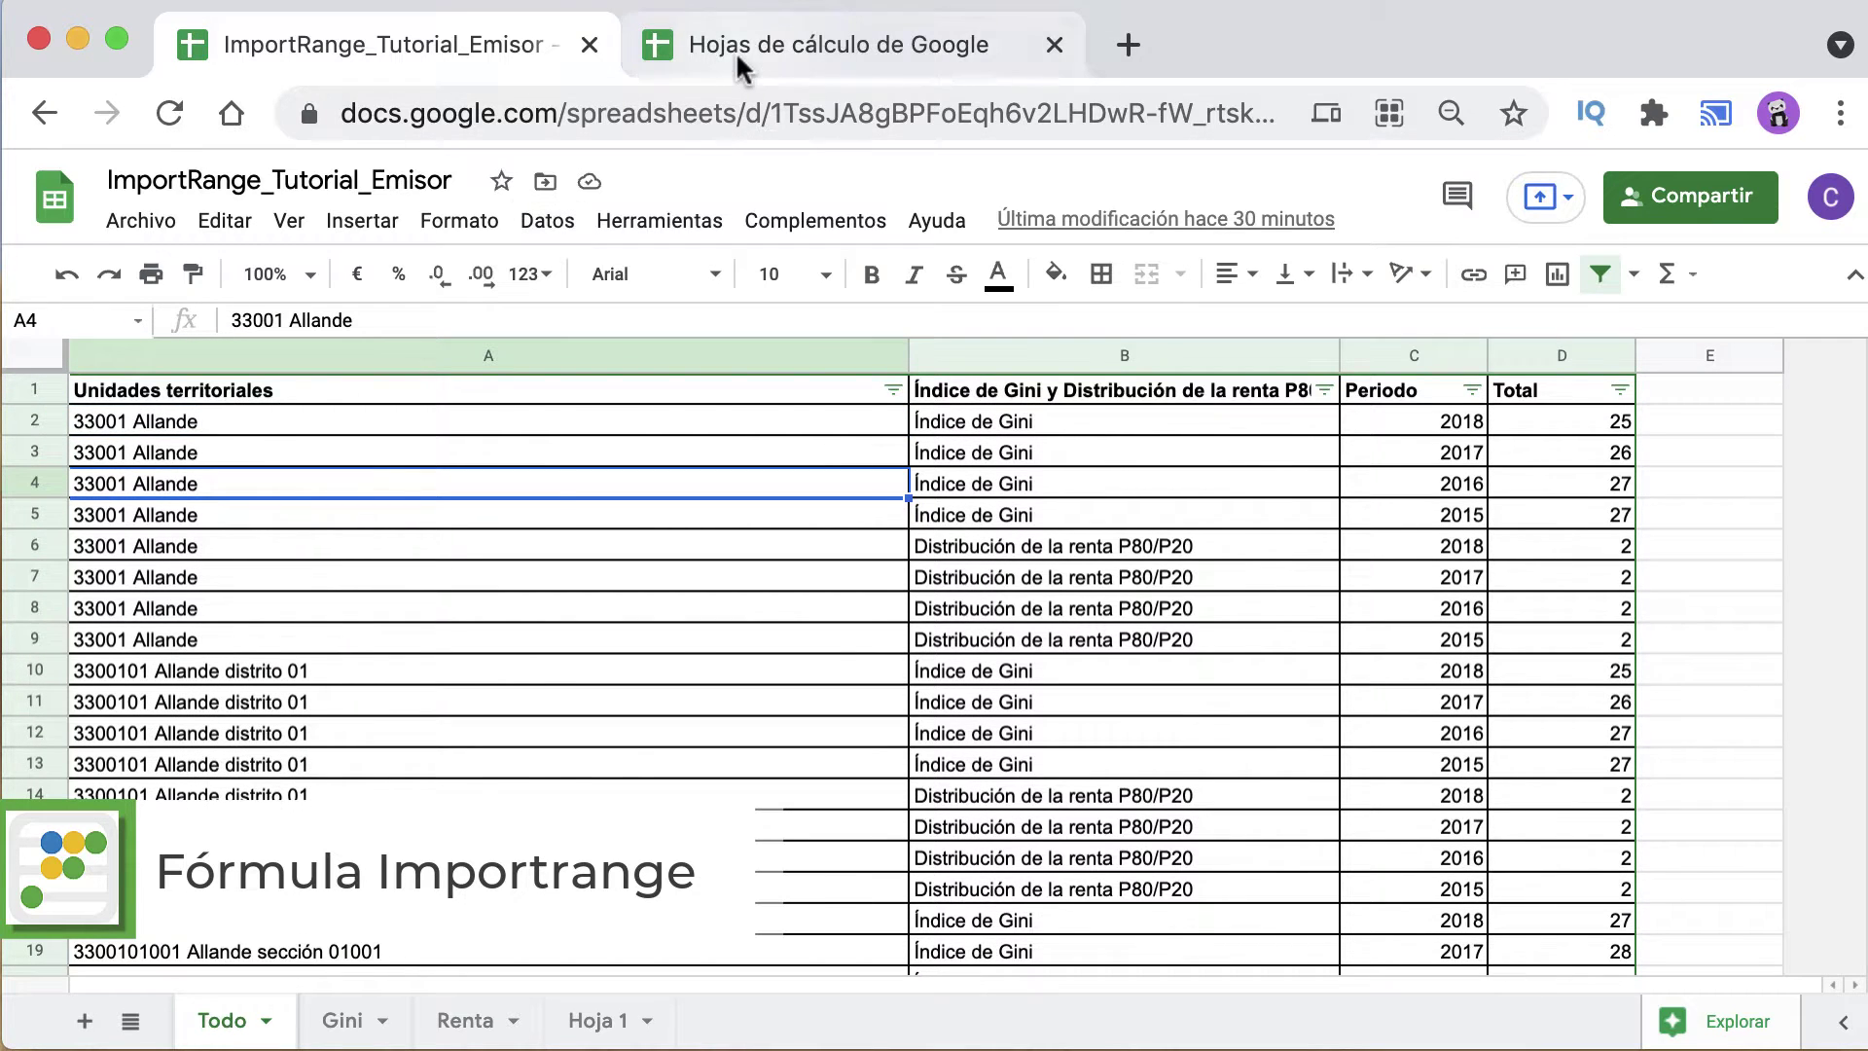
{"action": "left_click", "coordinate": [420, 449]}
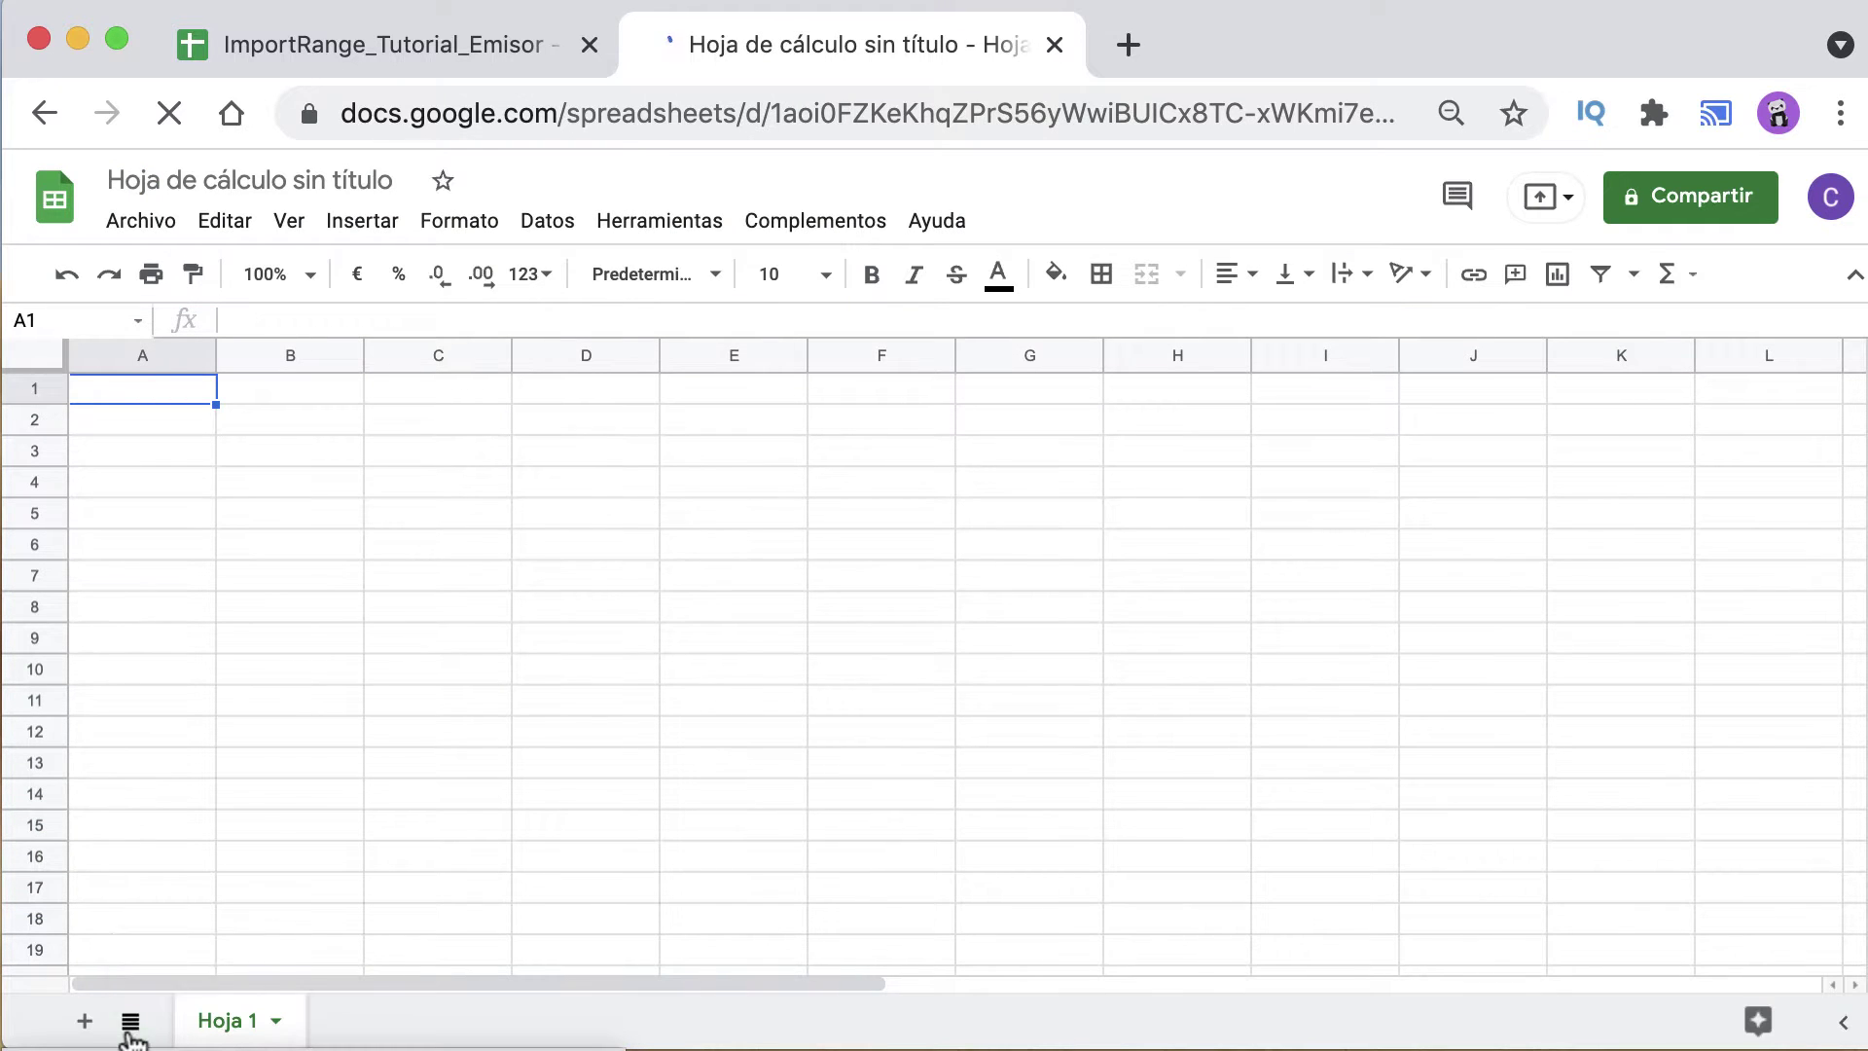
{"action": "left_click", "coordinate": [130, 1022]}
{"action": "left_click", "coordinate": [131, 1022]}
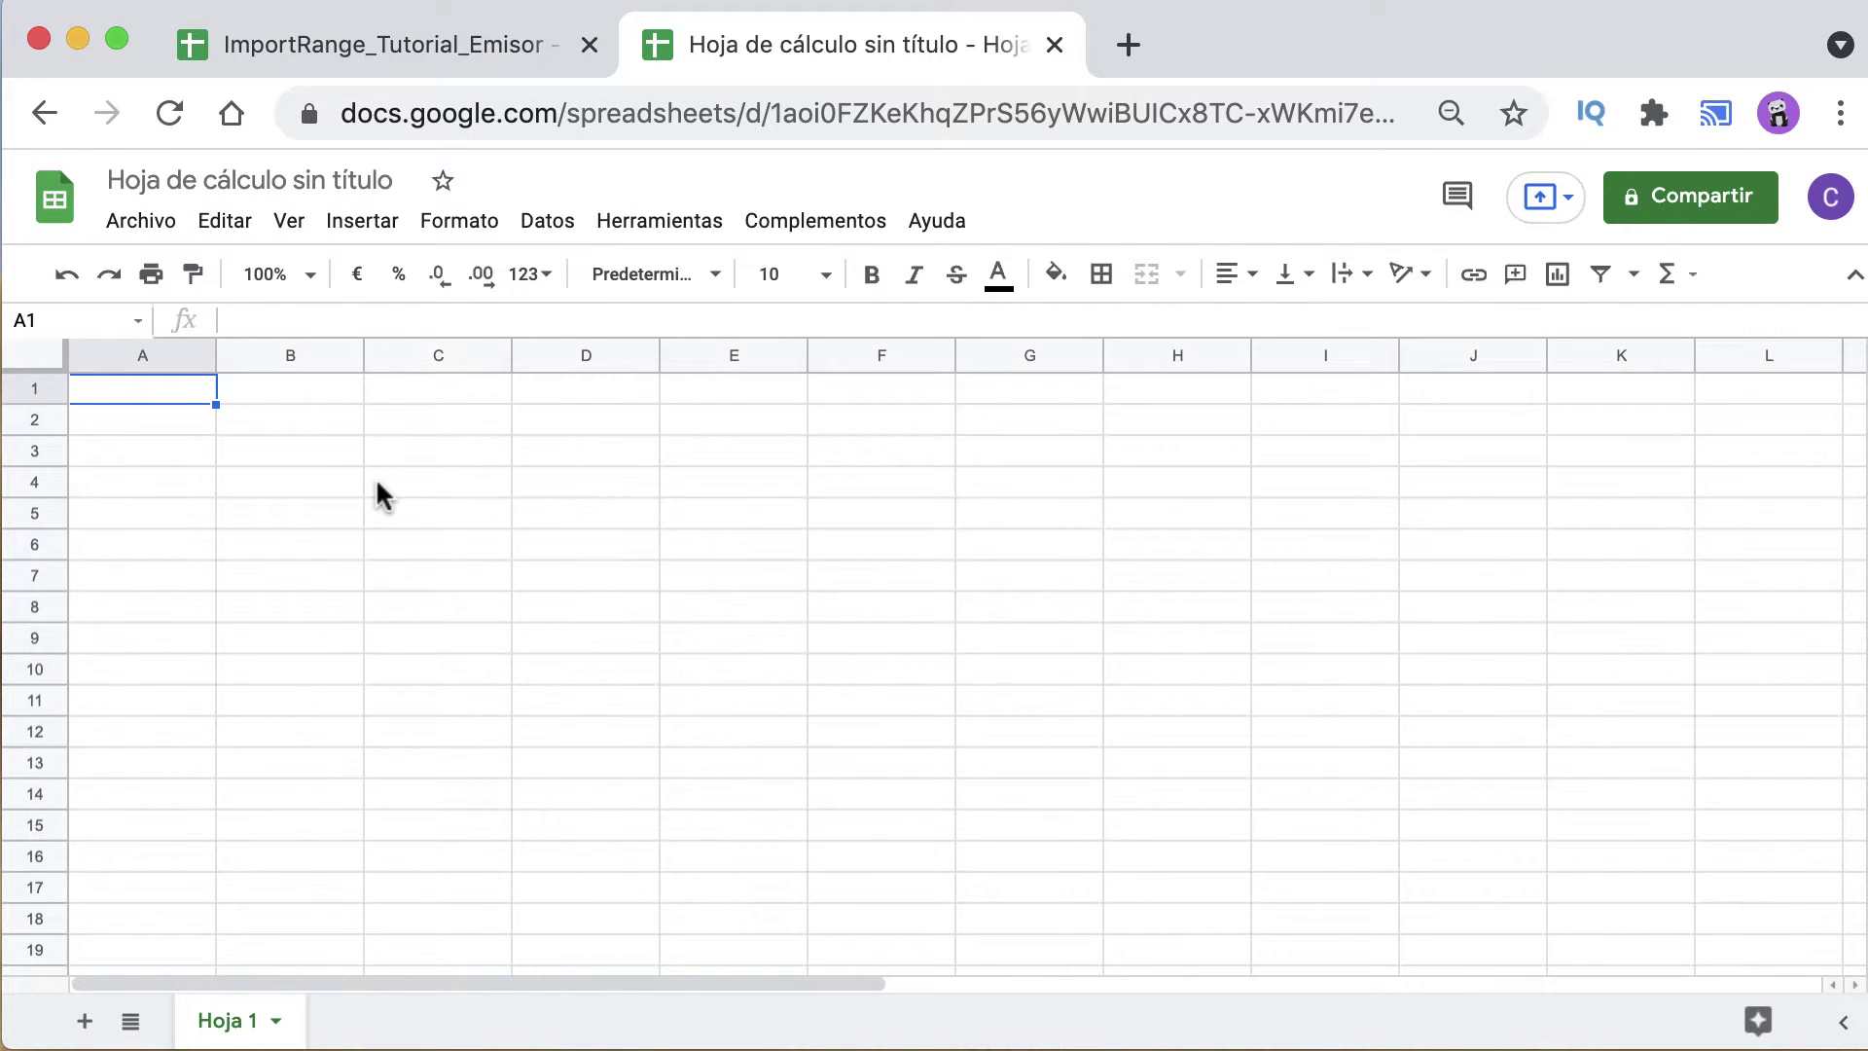
{"action": "left_click", "coordinate": [337, 466]}
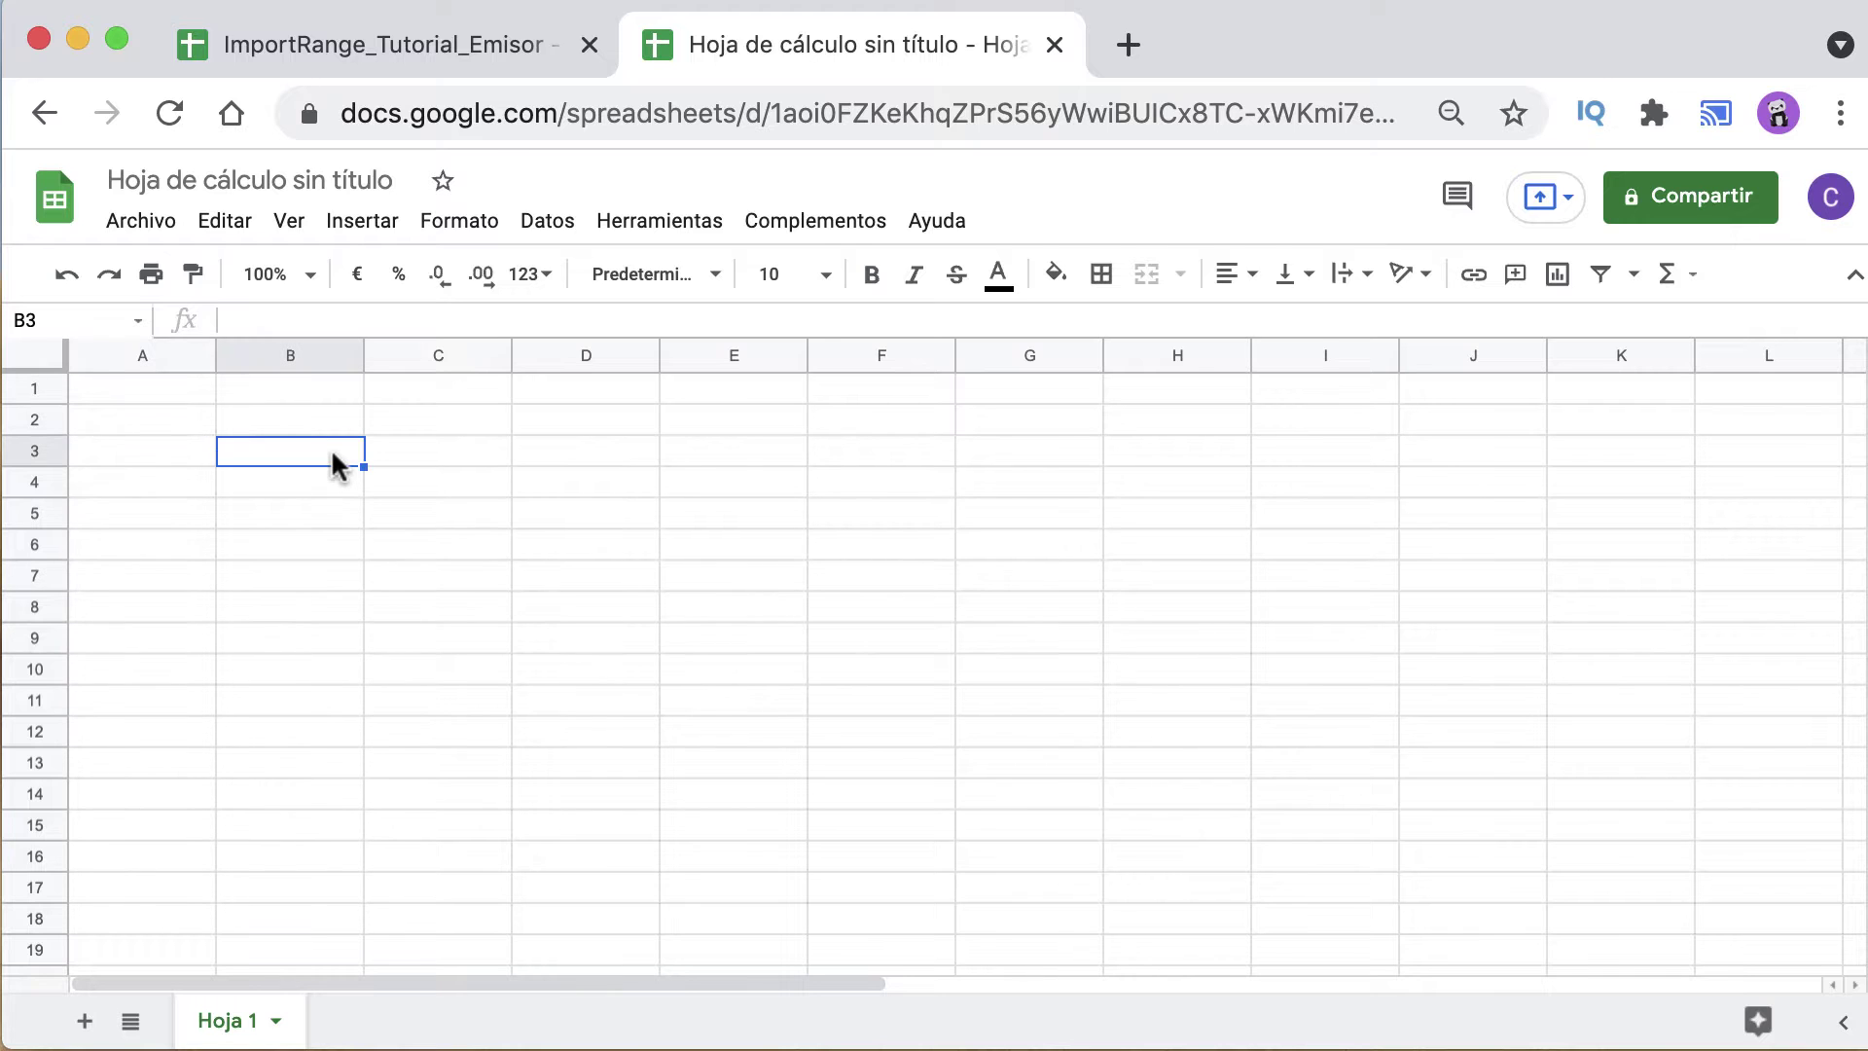
Copy the Emisor title into the new file's title, replacing 'Emisor' with 'Receptor'.
{"action": "left_click", "coordinate": [389, 39]}
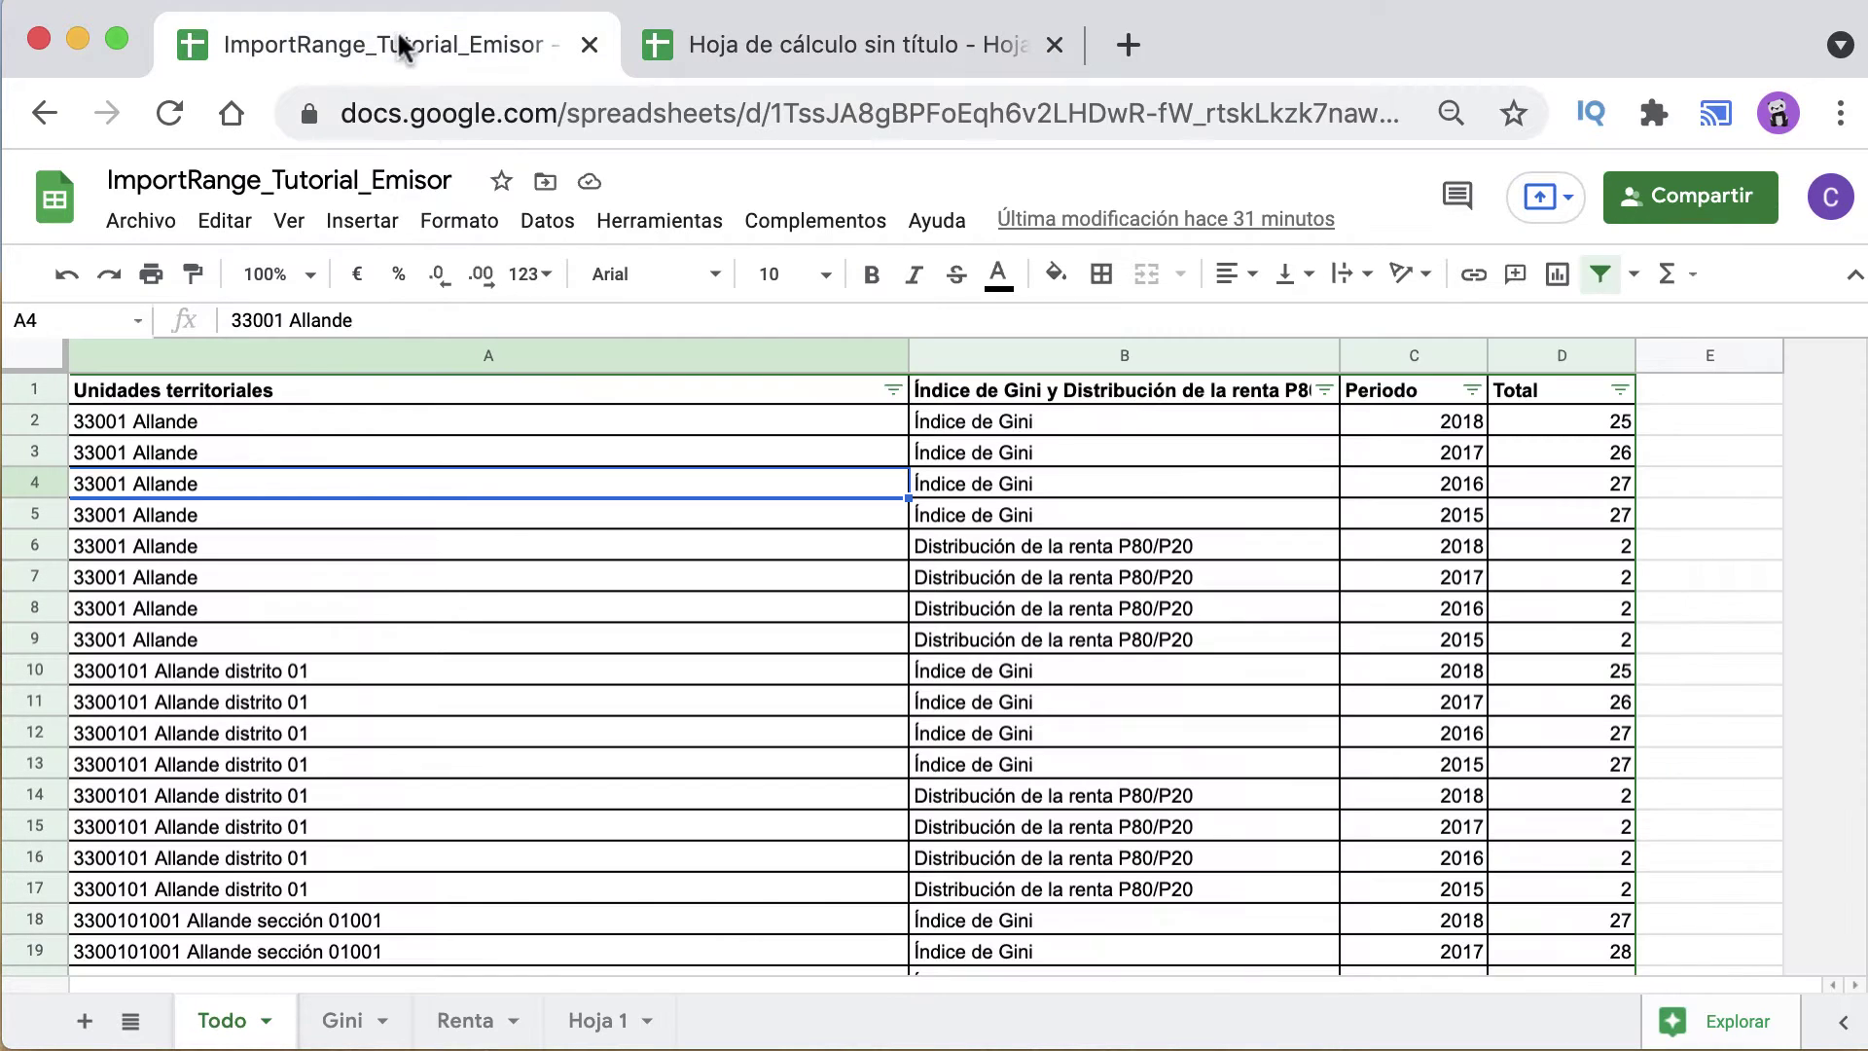
{"action": "left_click", "coordinate": [368, 184]}
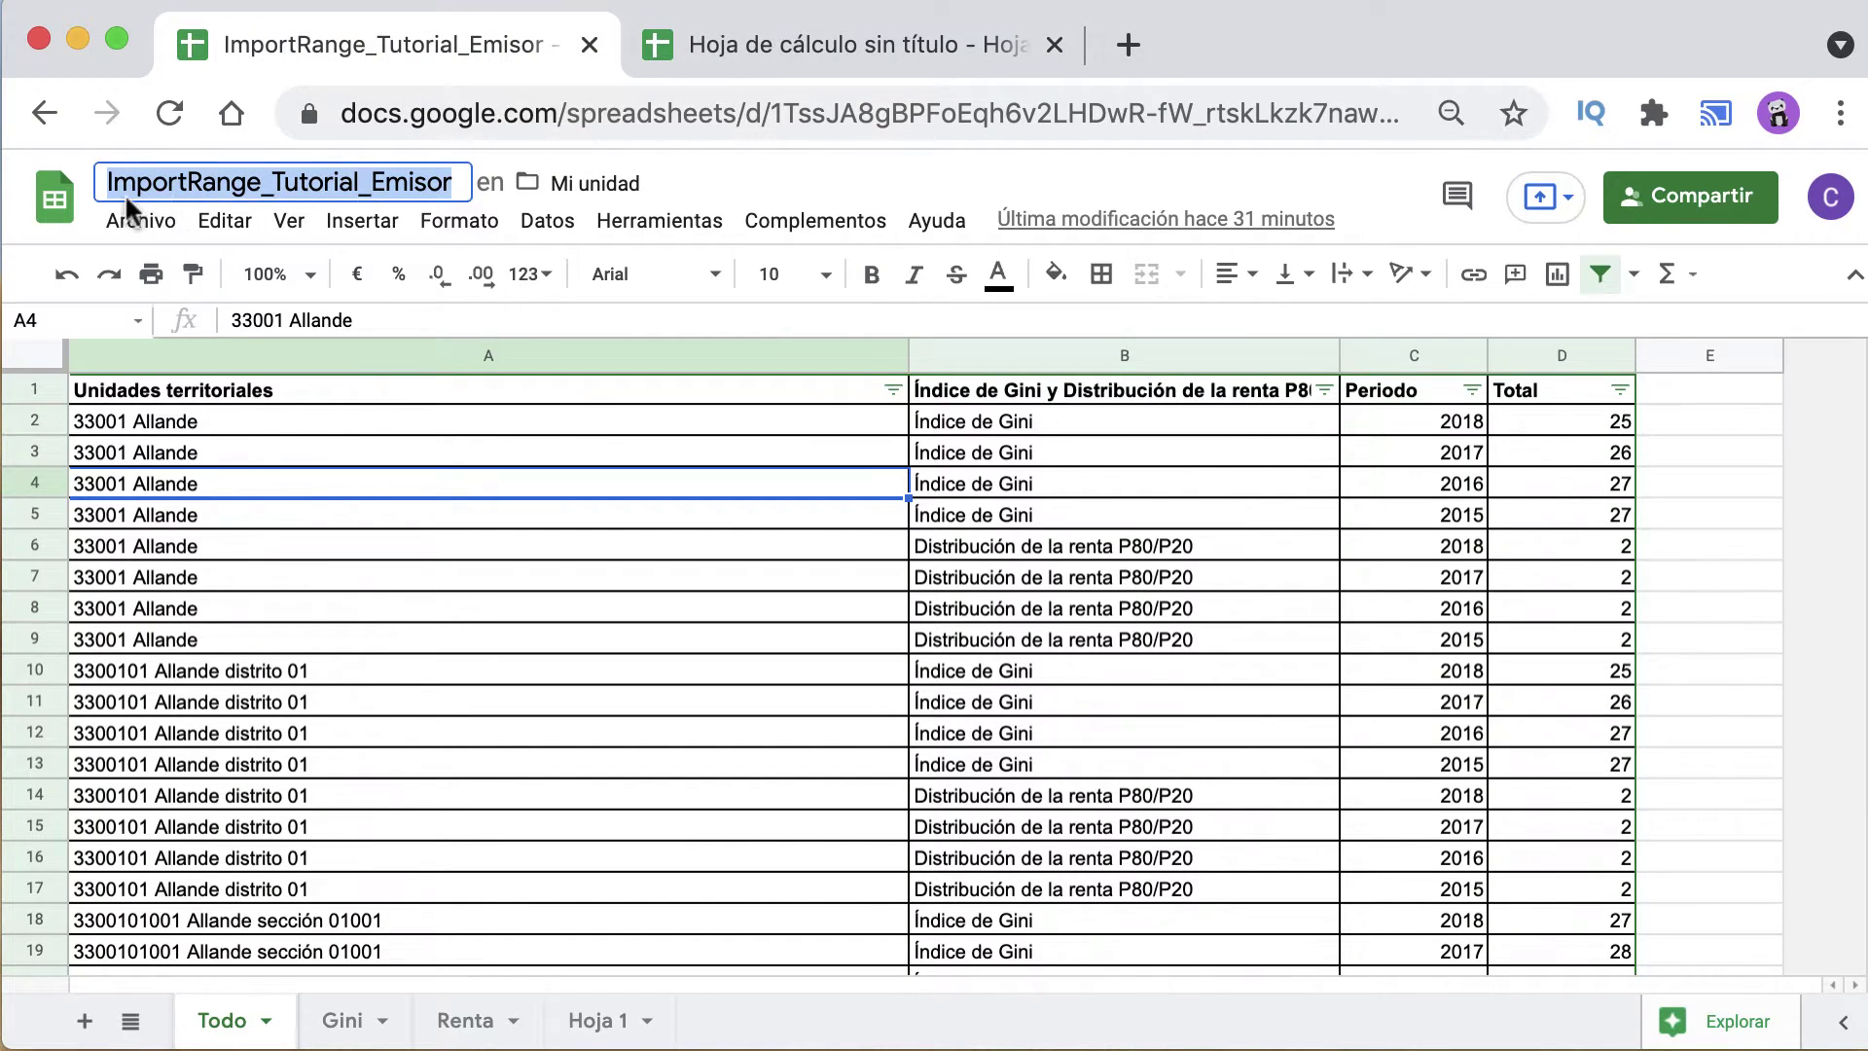
{"action": "left_click", "coordinate": [778, 44]}
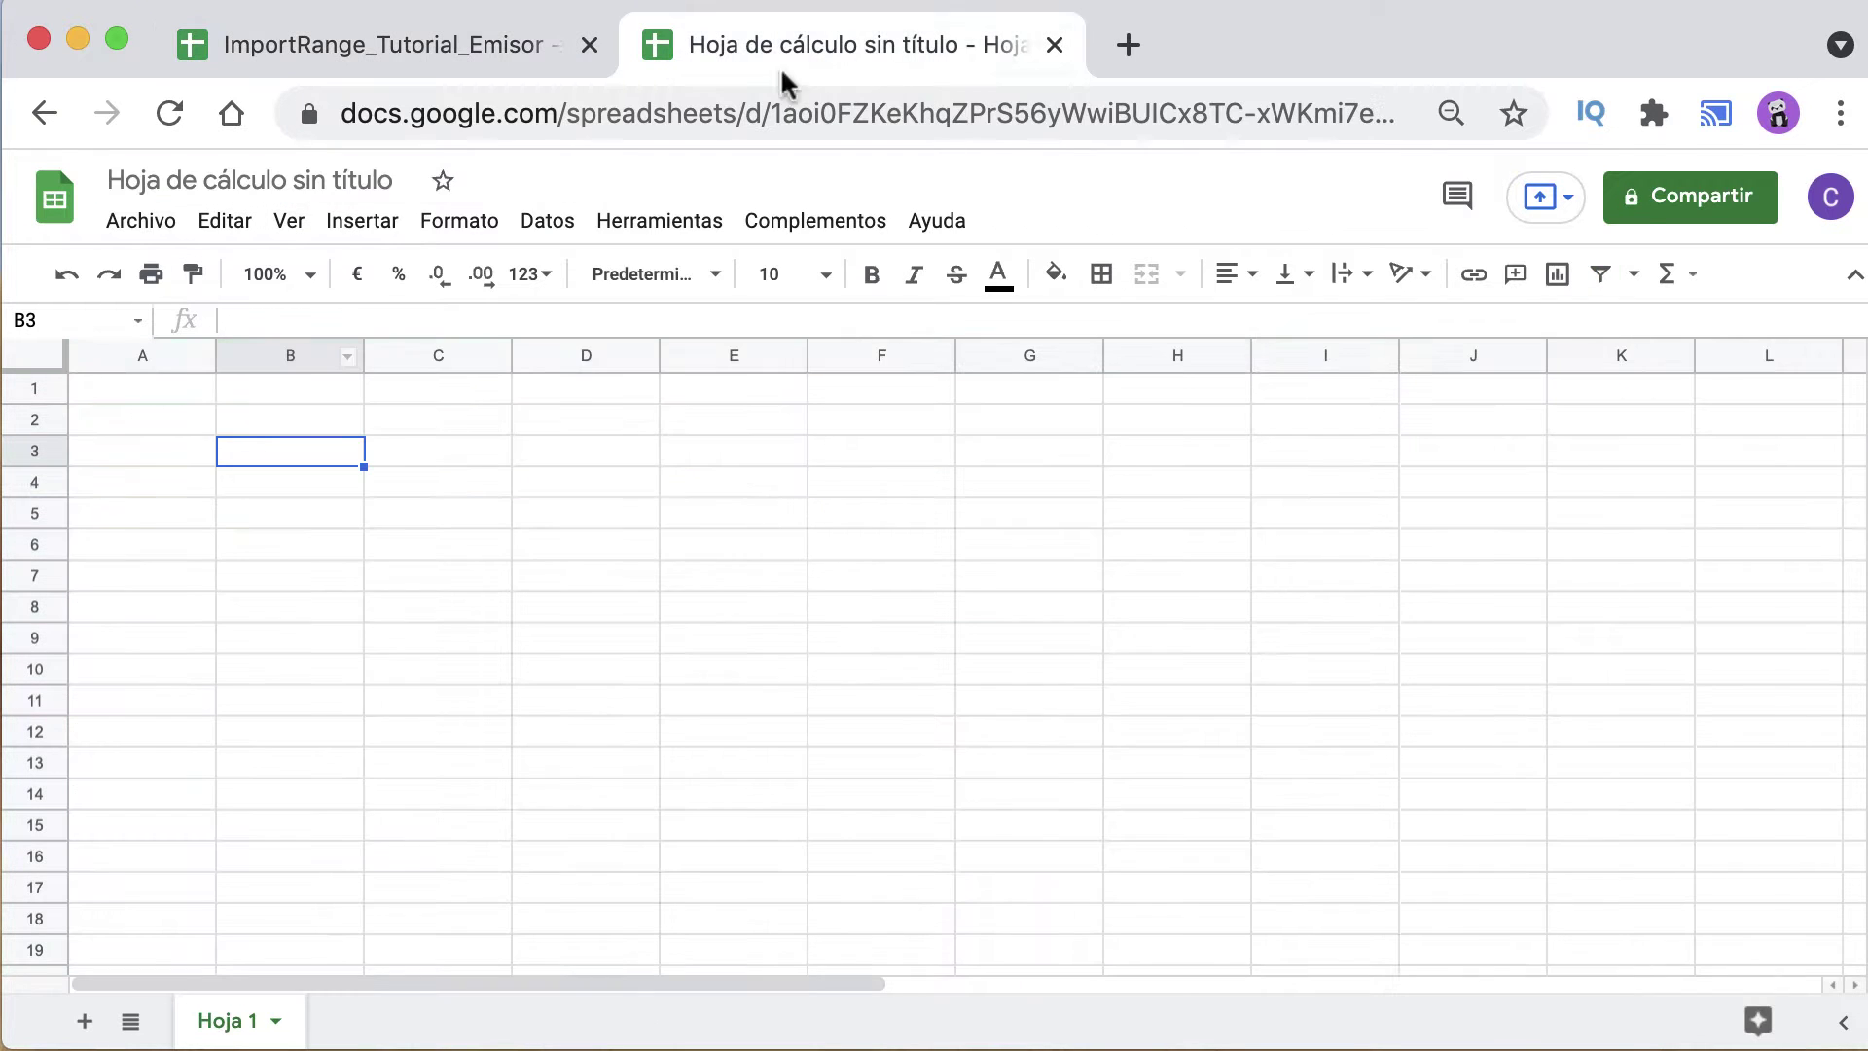
{"action": "left_click", "coordinate": [353, 179]}
{"action": "type", "text": "ImportRange_Tutorial_Emisor"}
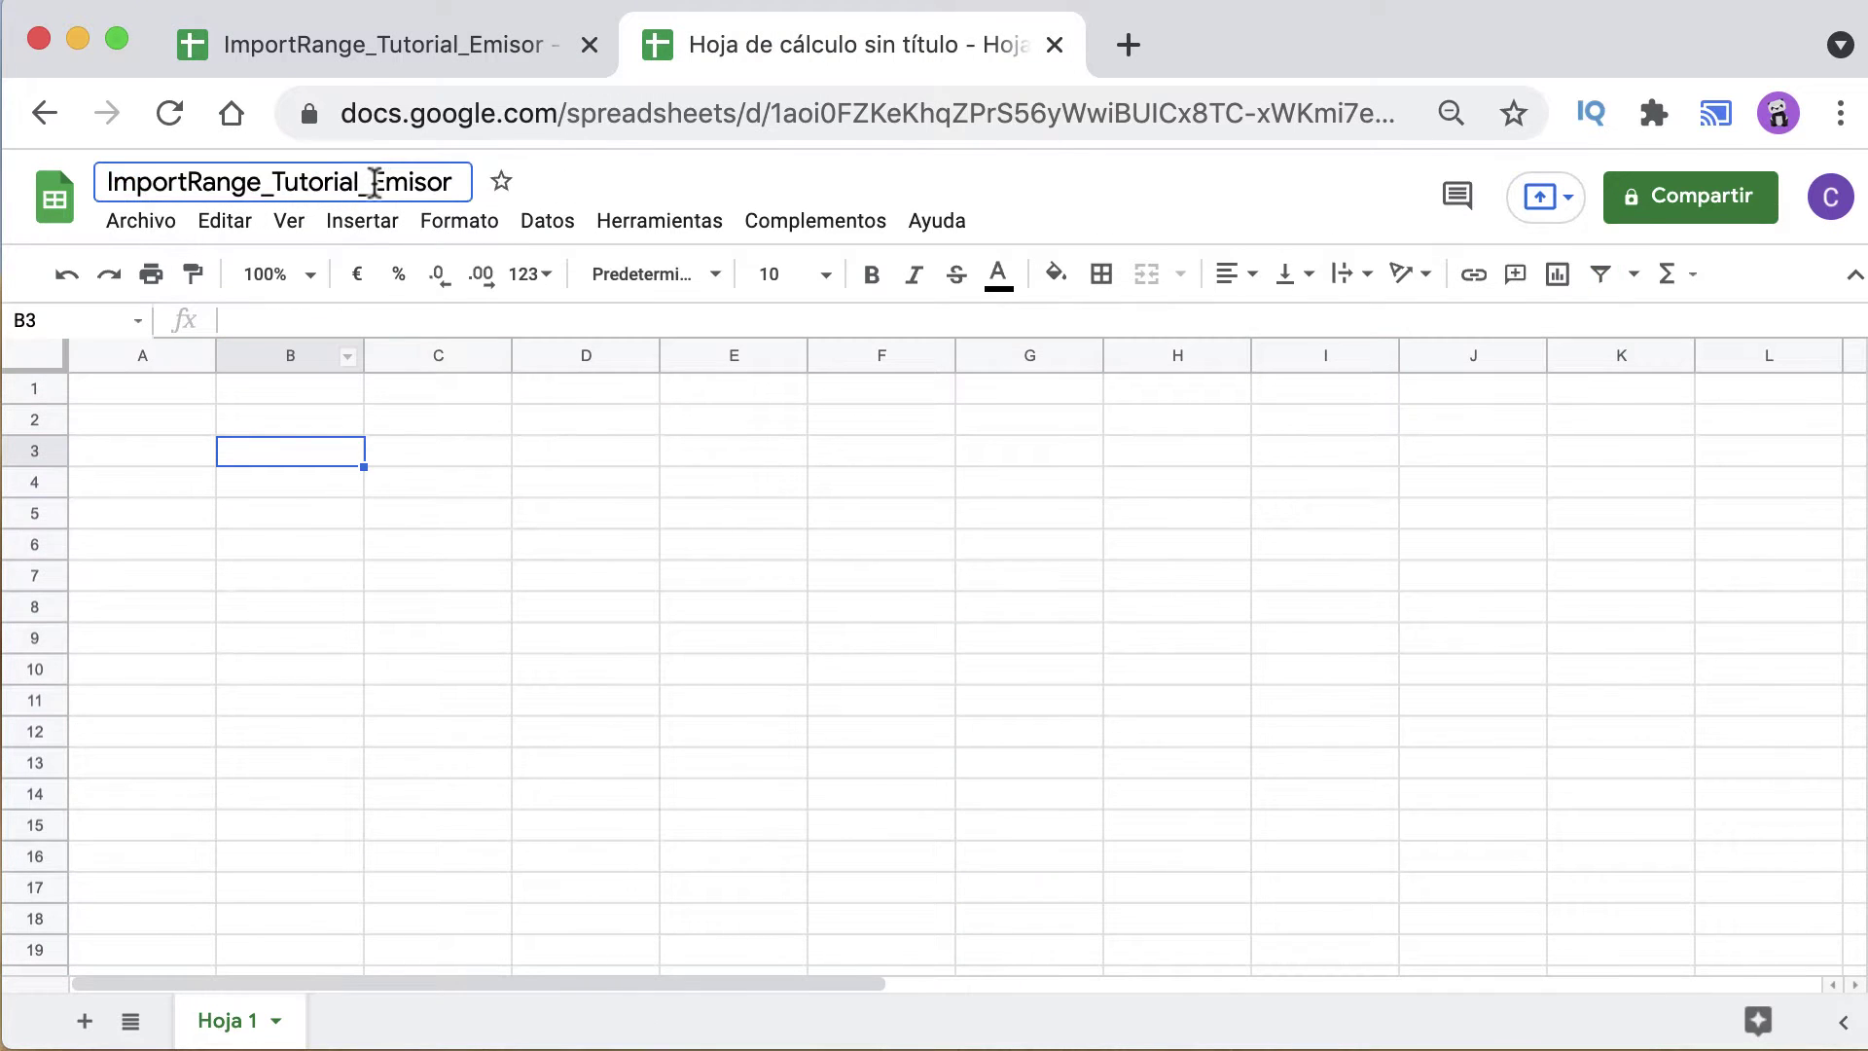
{"action": "left_click_drag", "start_coordinate": [372, 182], "coordinate": [456, 183]}
{"action": "type", "text": "Receptor"}
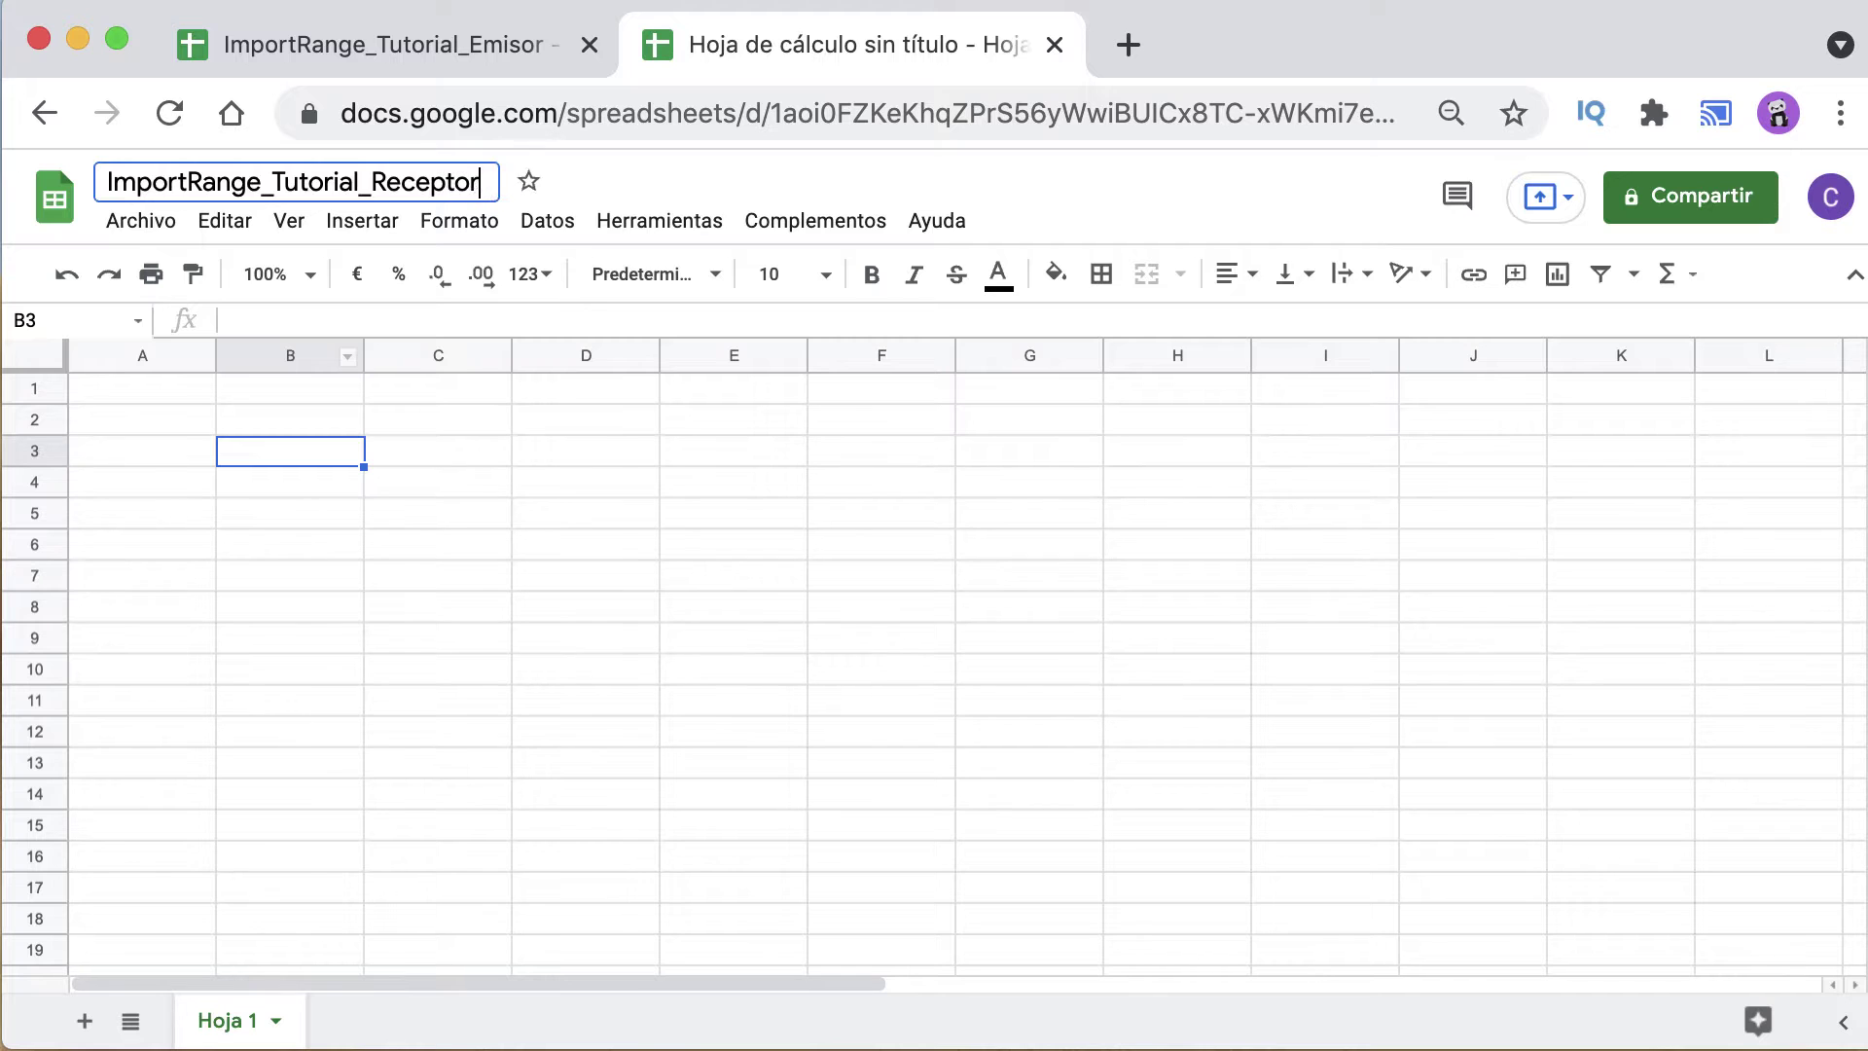
{"action": "key", "text": "Return"}
Check cell A1 of the Emisor data, then come back to the Receptor file.
{"action": "left_click", "coordinate": [418, 48]}
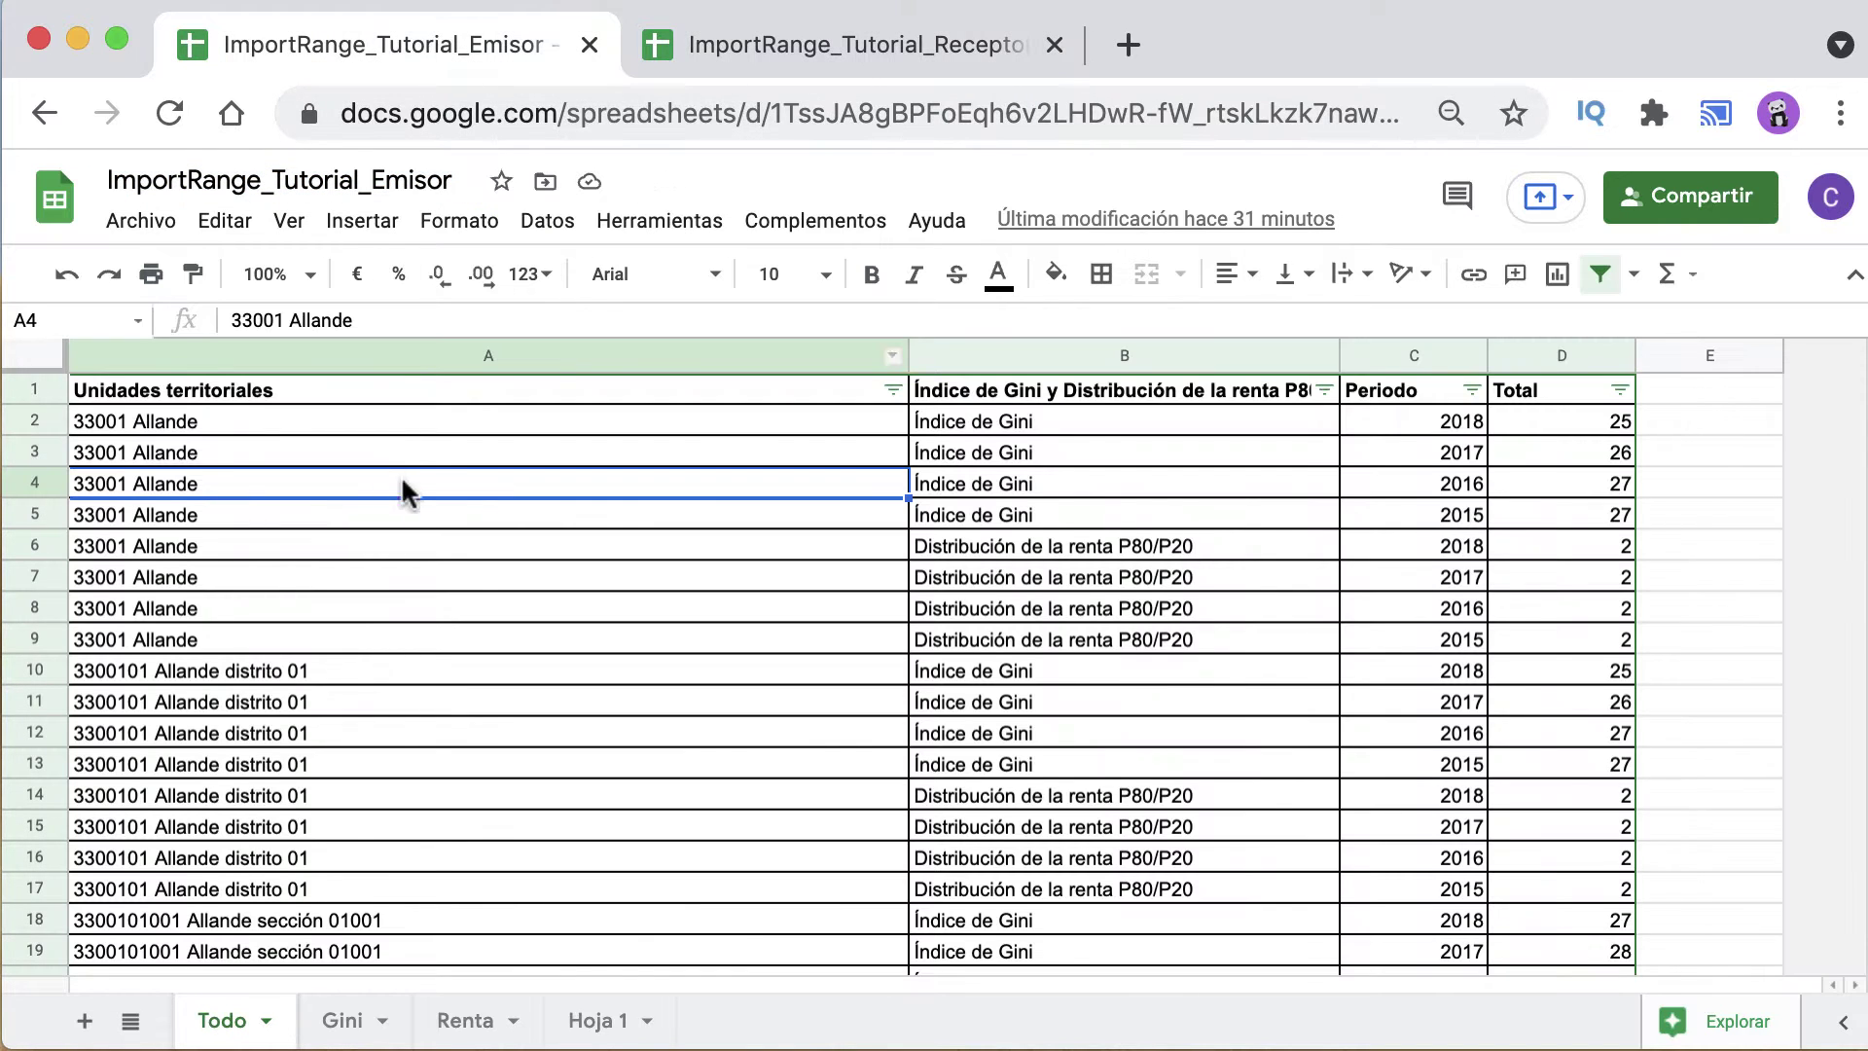
{"action": "left_click", "coordinate": [389, 397]}
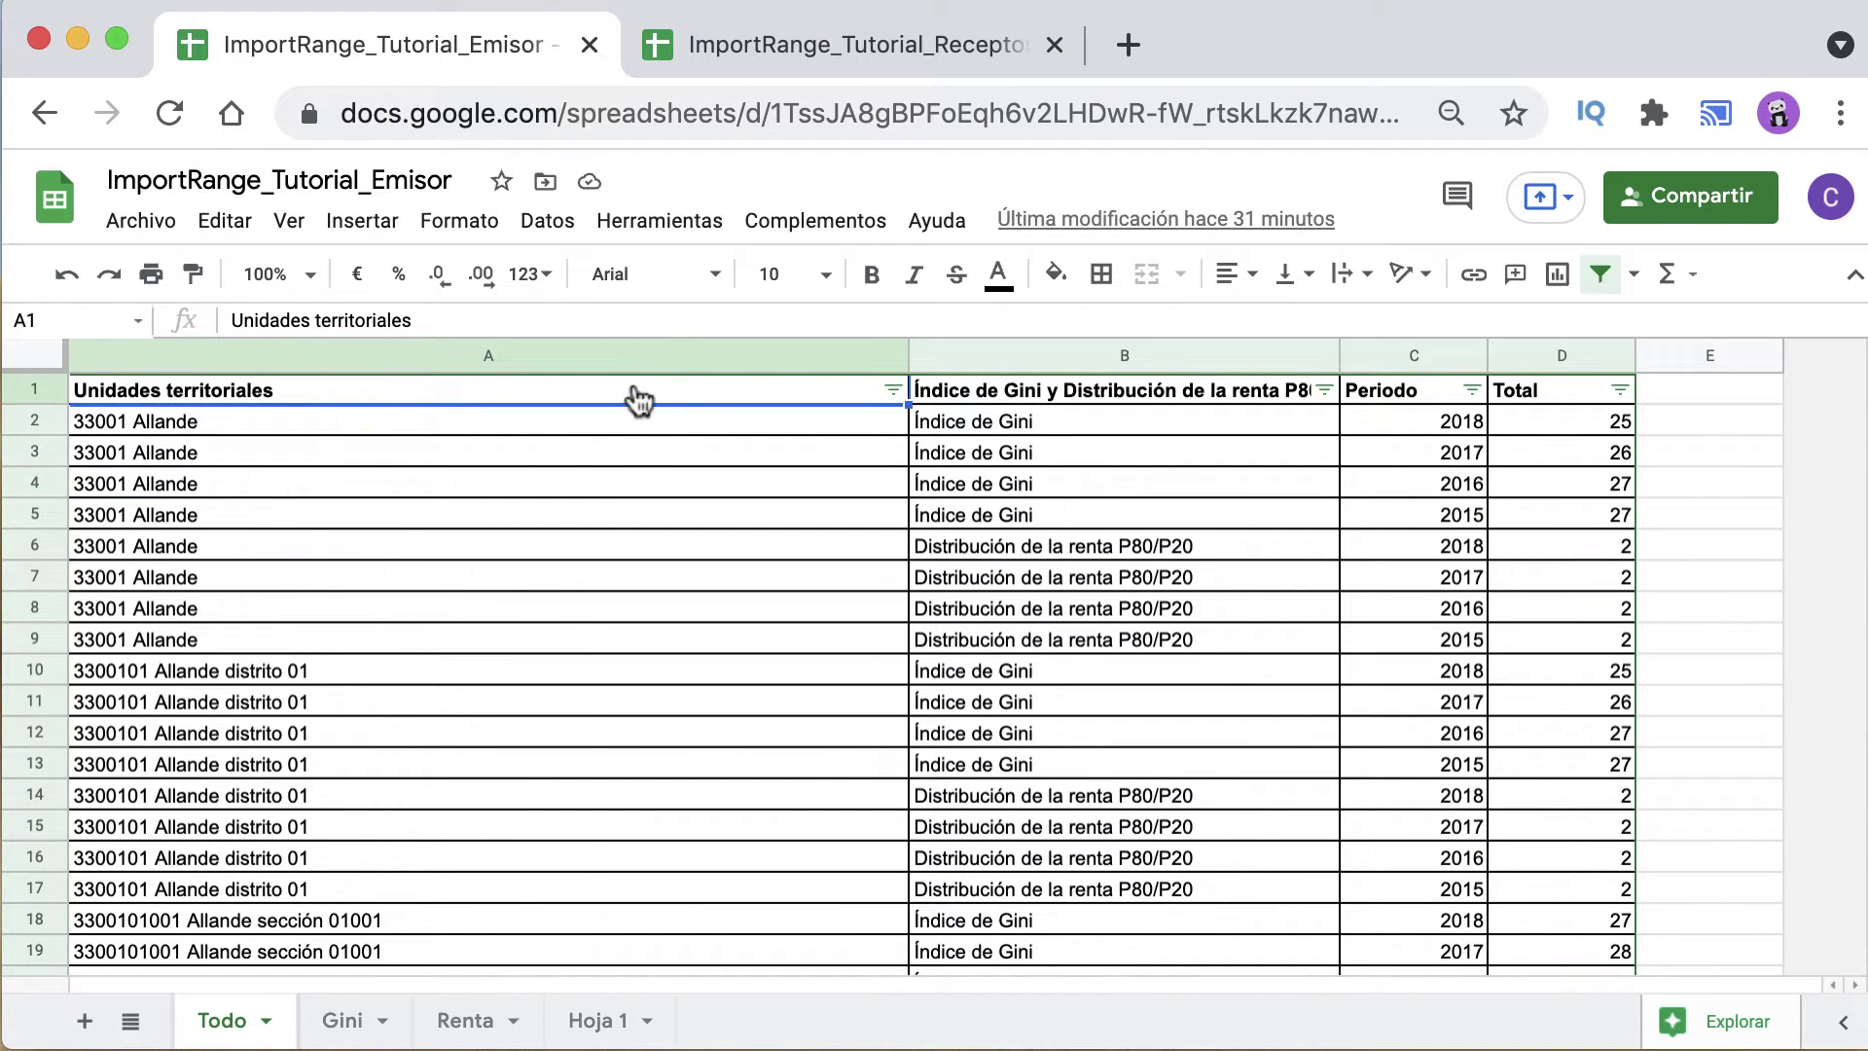
{"action": "left_click", "coordinate": [732, 60]}
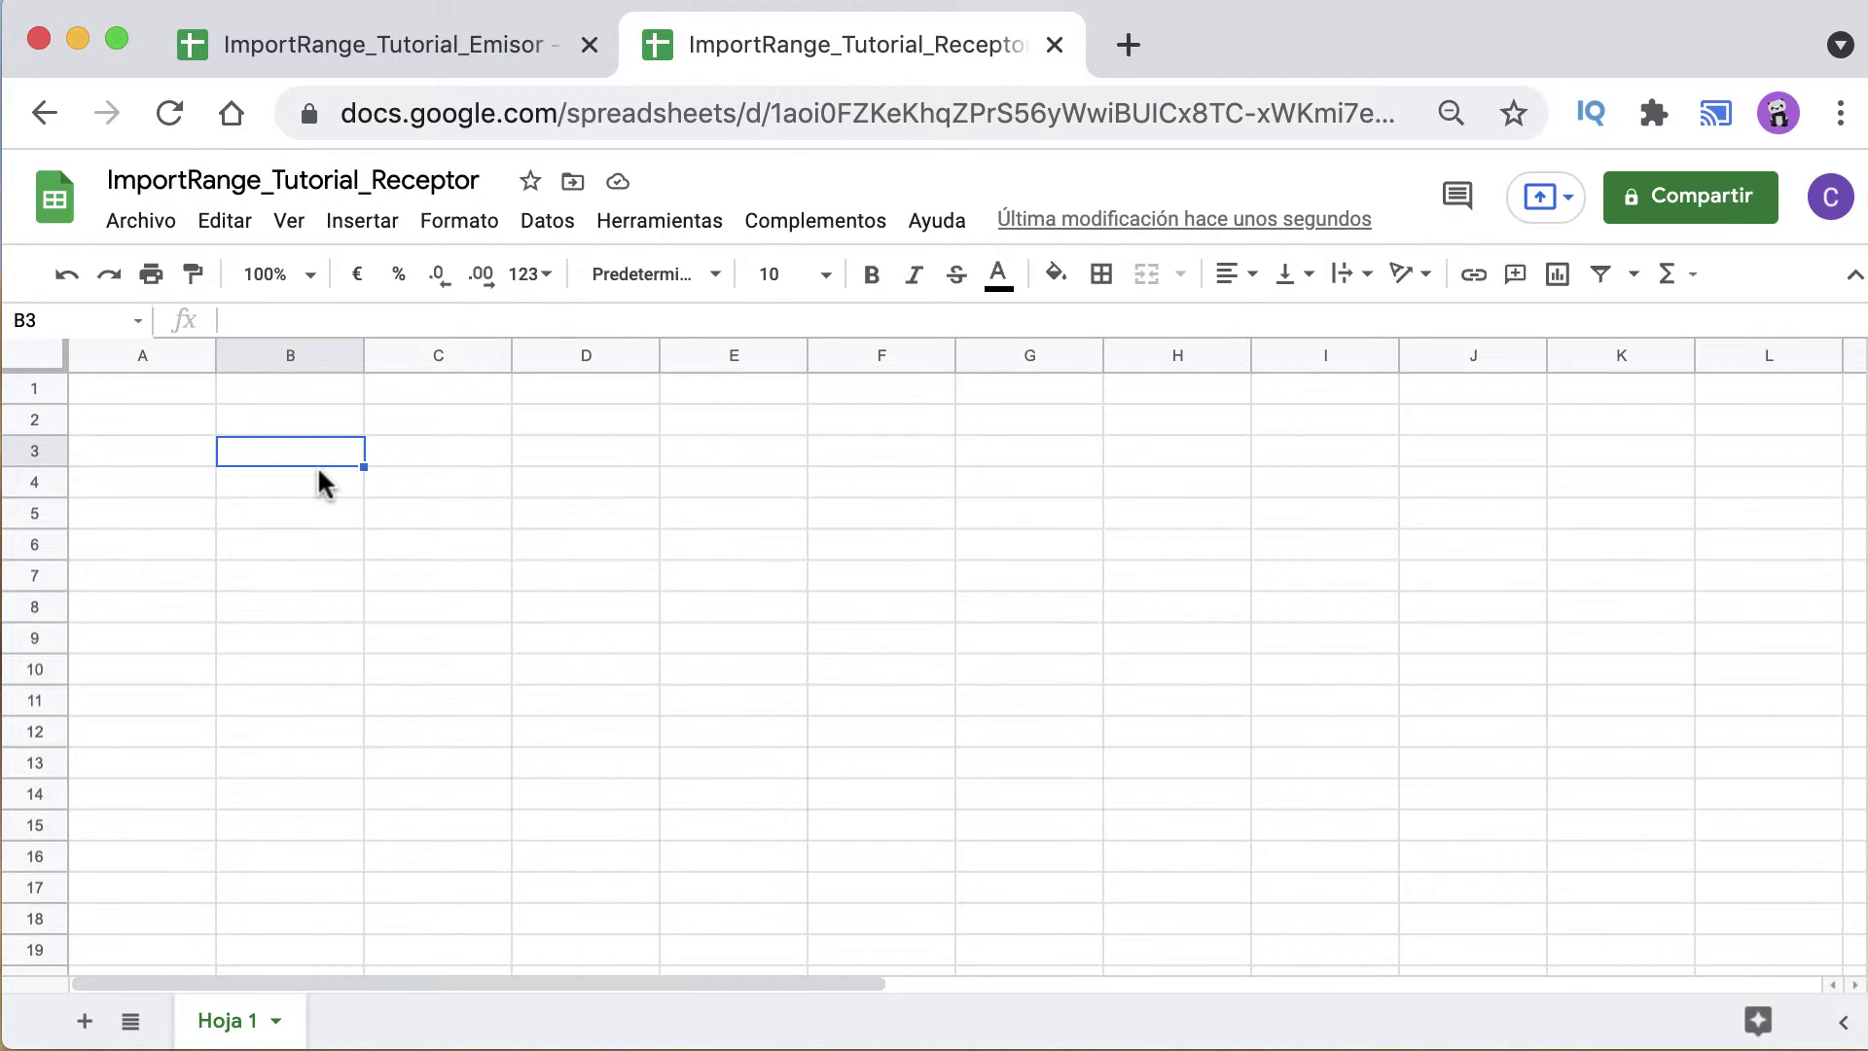
Start =IMPORTRANGE( in B3 and paste the Emisor spreadsheet's URL in quotes.
{"action": "type", "text": "=impor"}
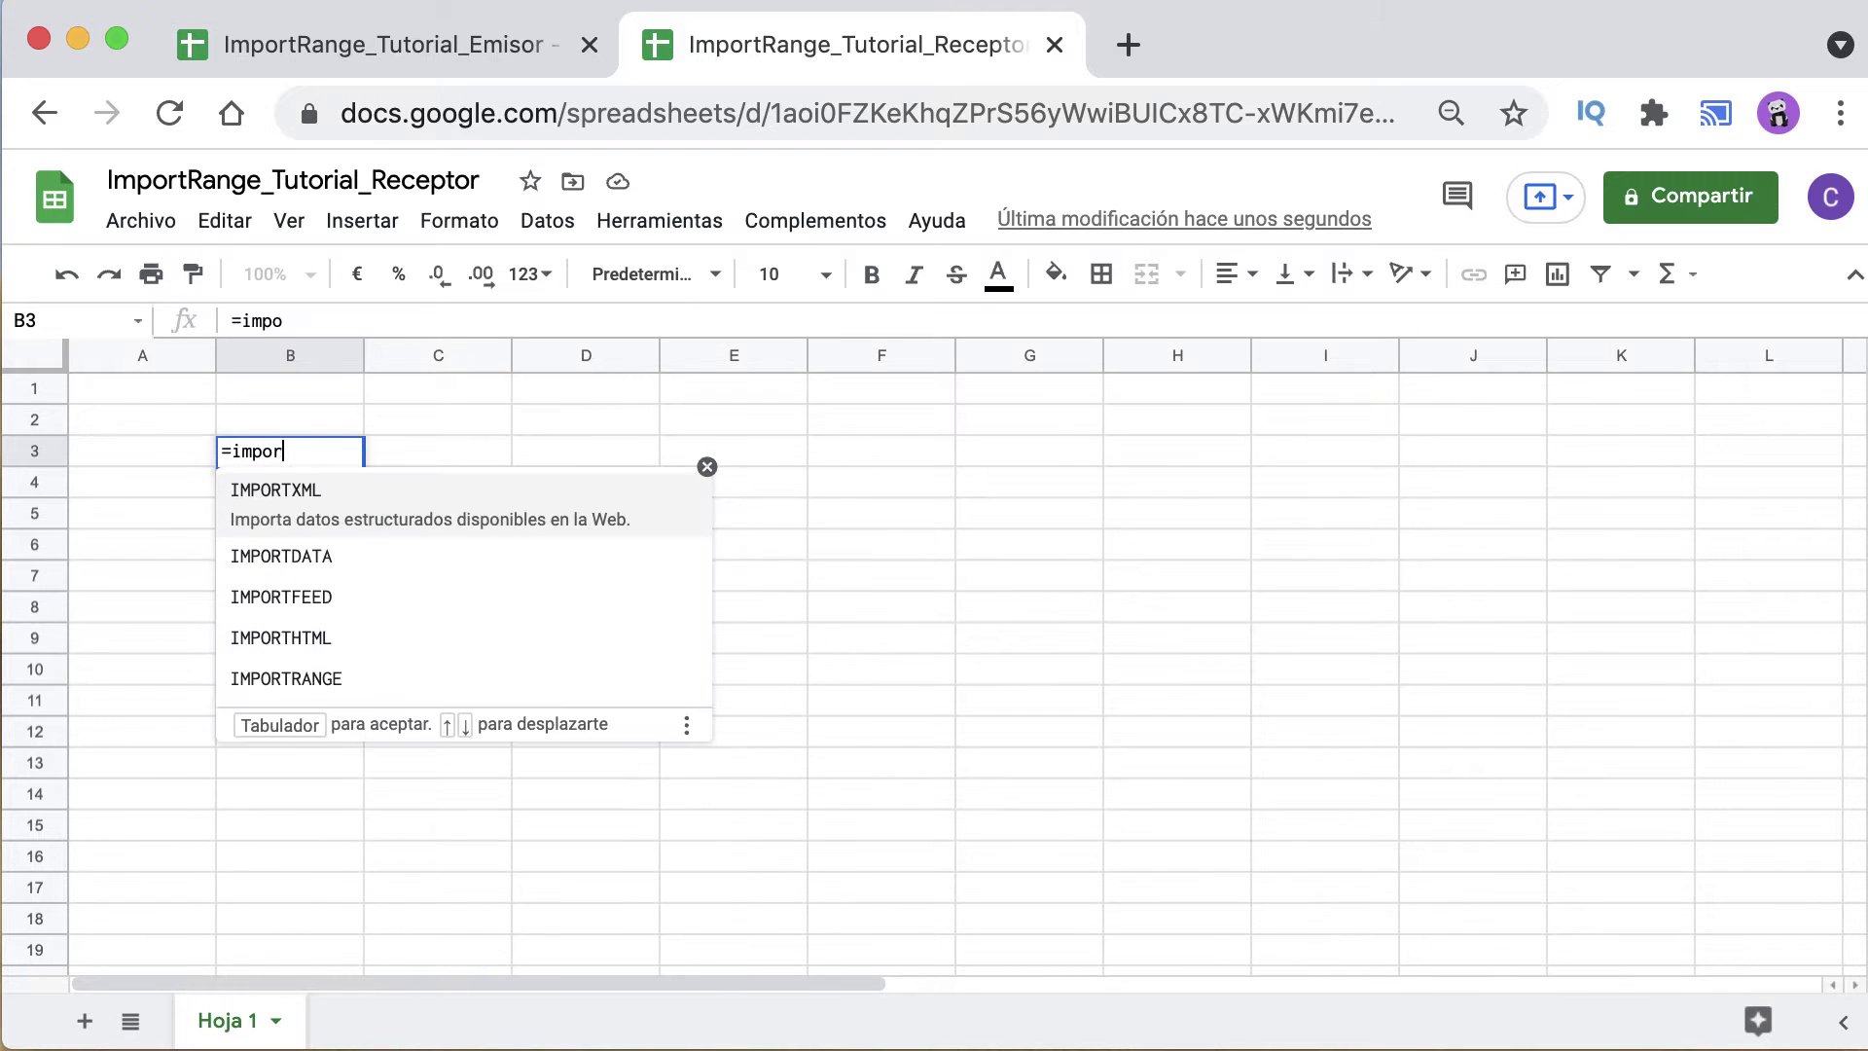
{"action": "type", "text": "t"}
{"action": "type", "text": "ra"}
{"action": "key", "text": "Tab"}
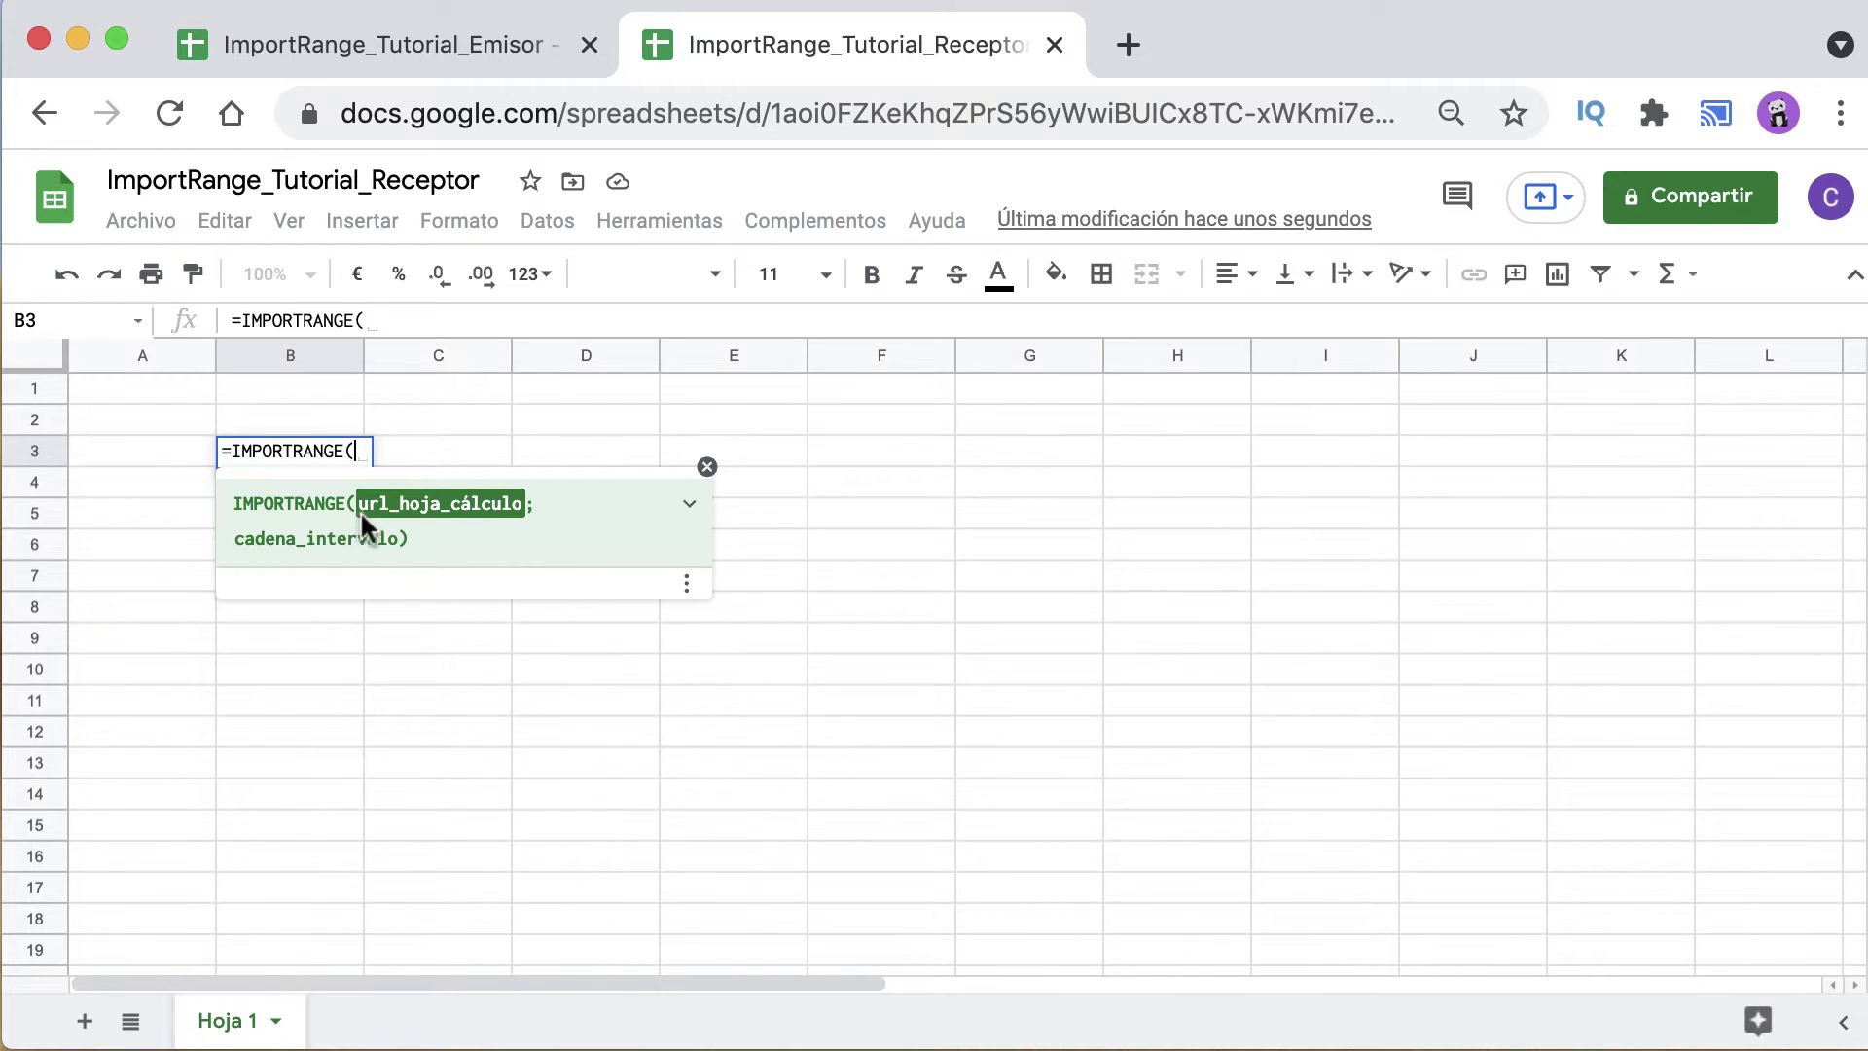
{"action": "left_click", "coordinate": [336, 46]}
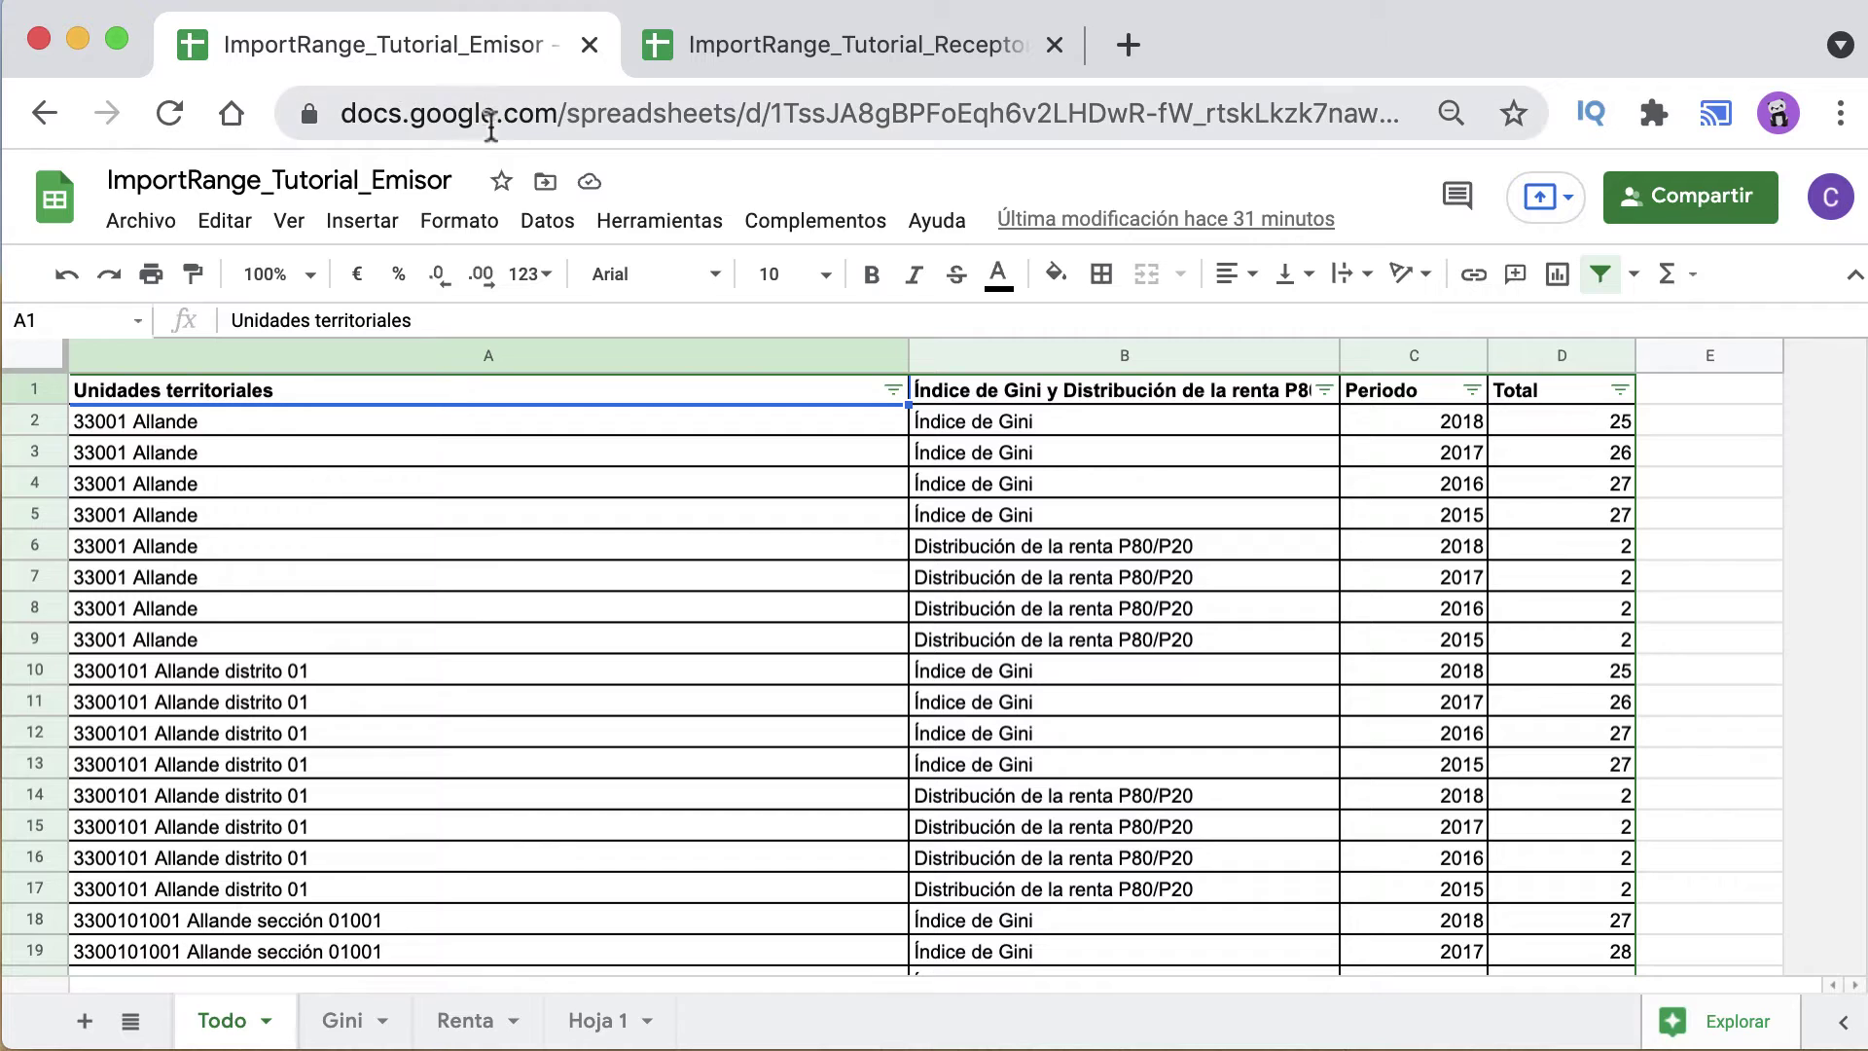
{"action": "left_click", "coordinate": [335, 113]}
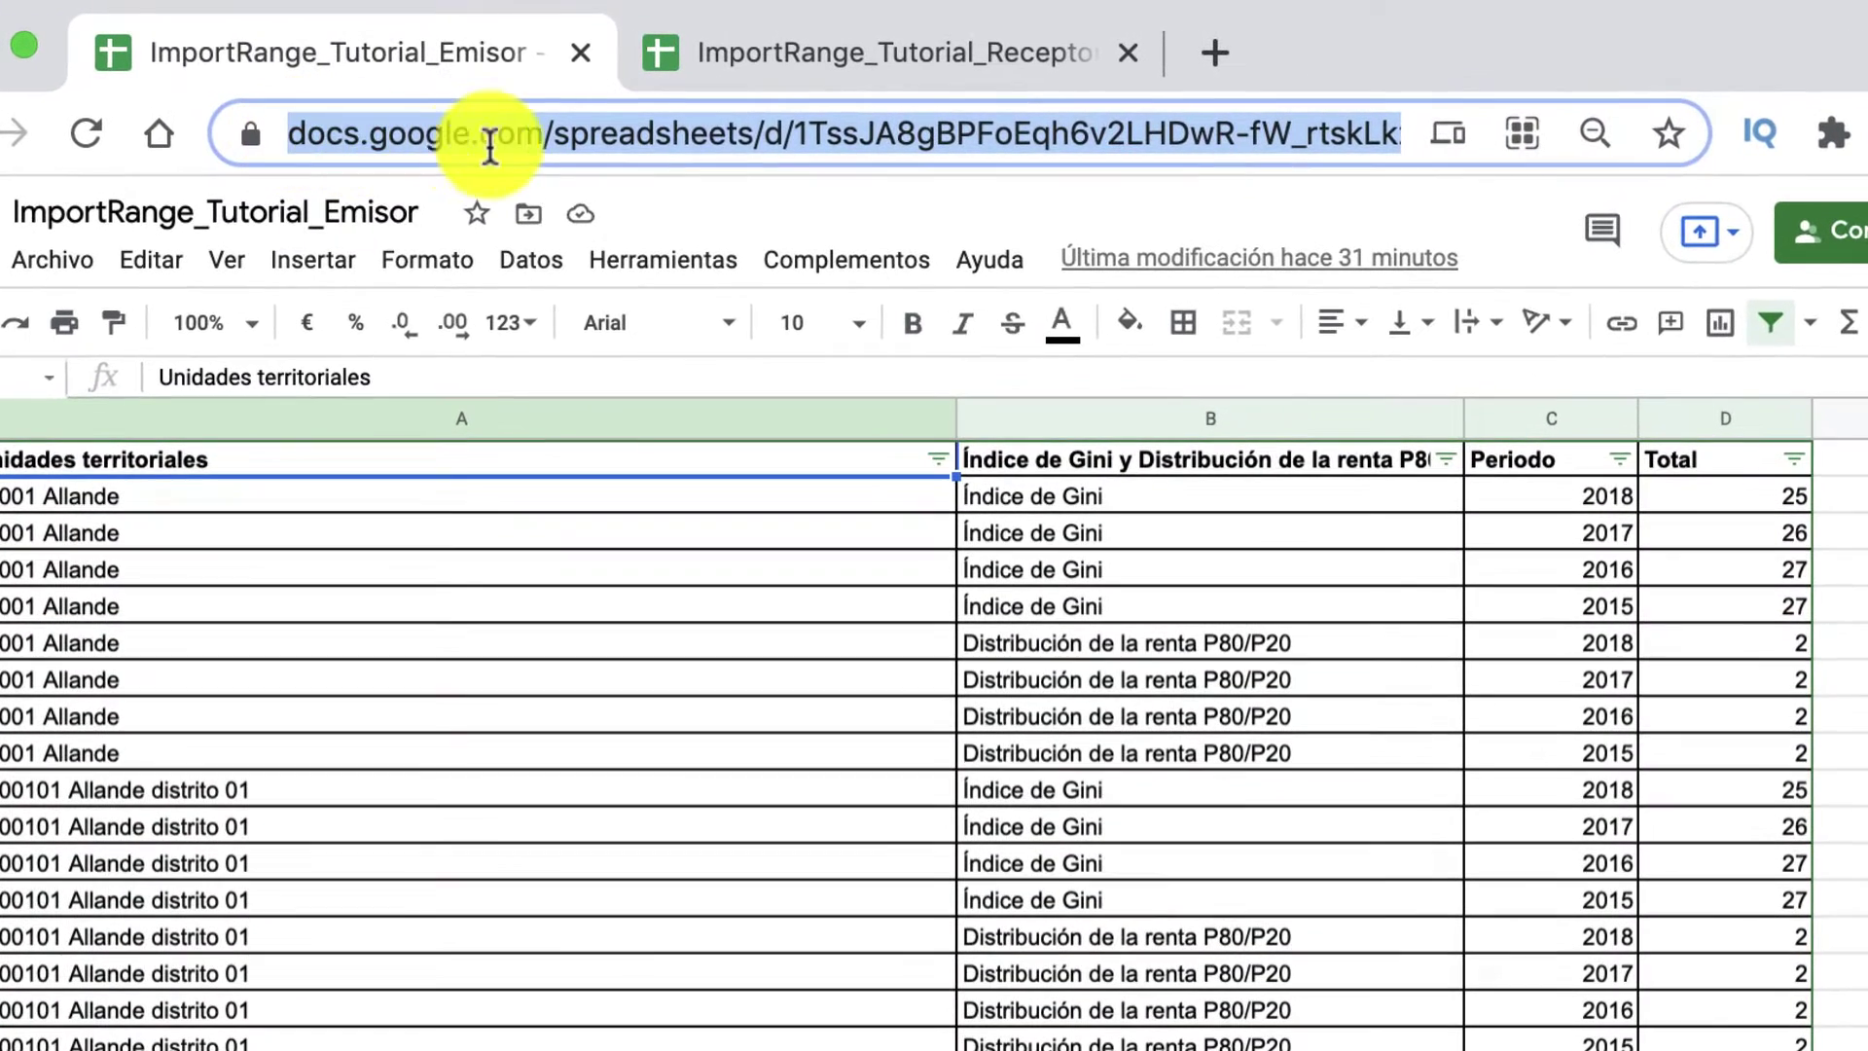
{"action": "left_click", "coordinate": [769, 66]}
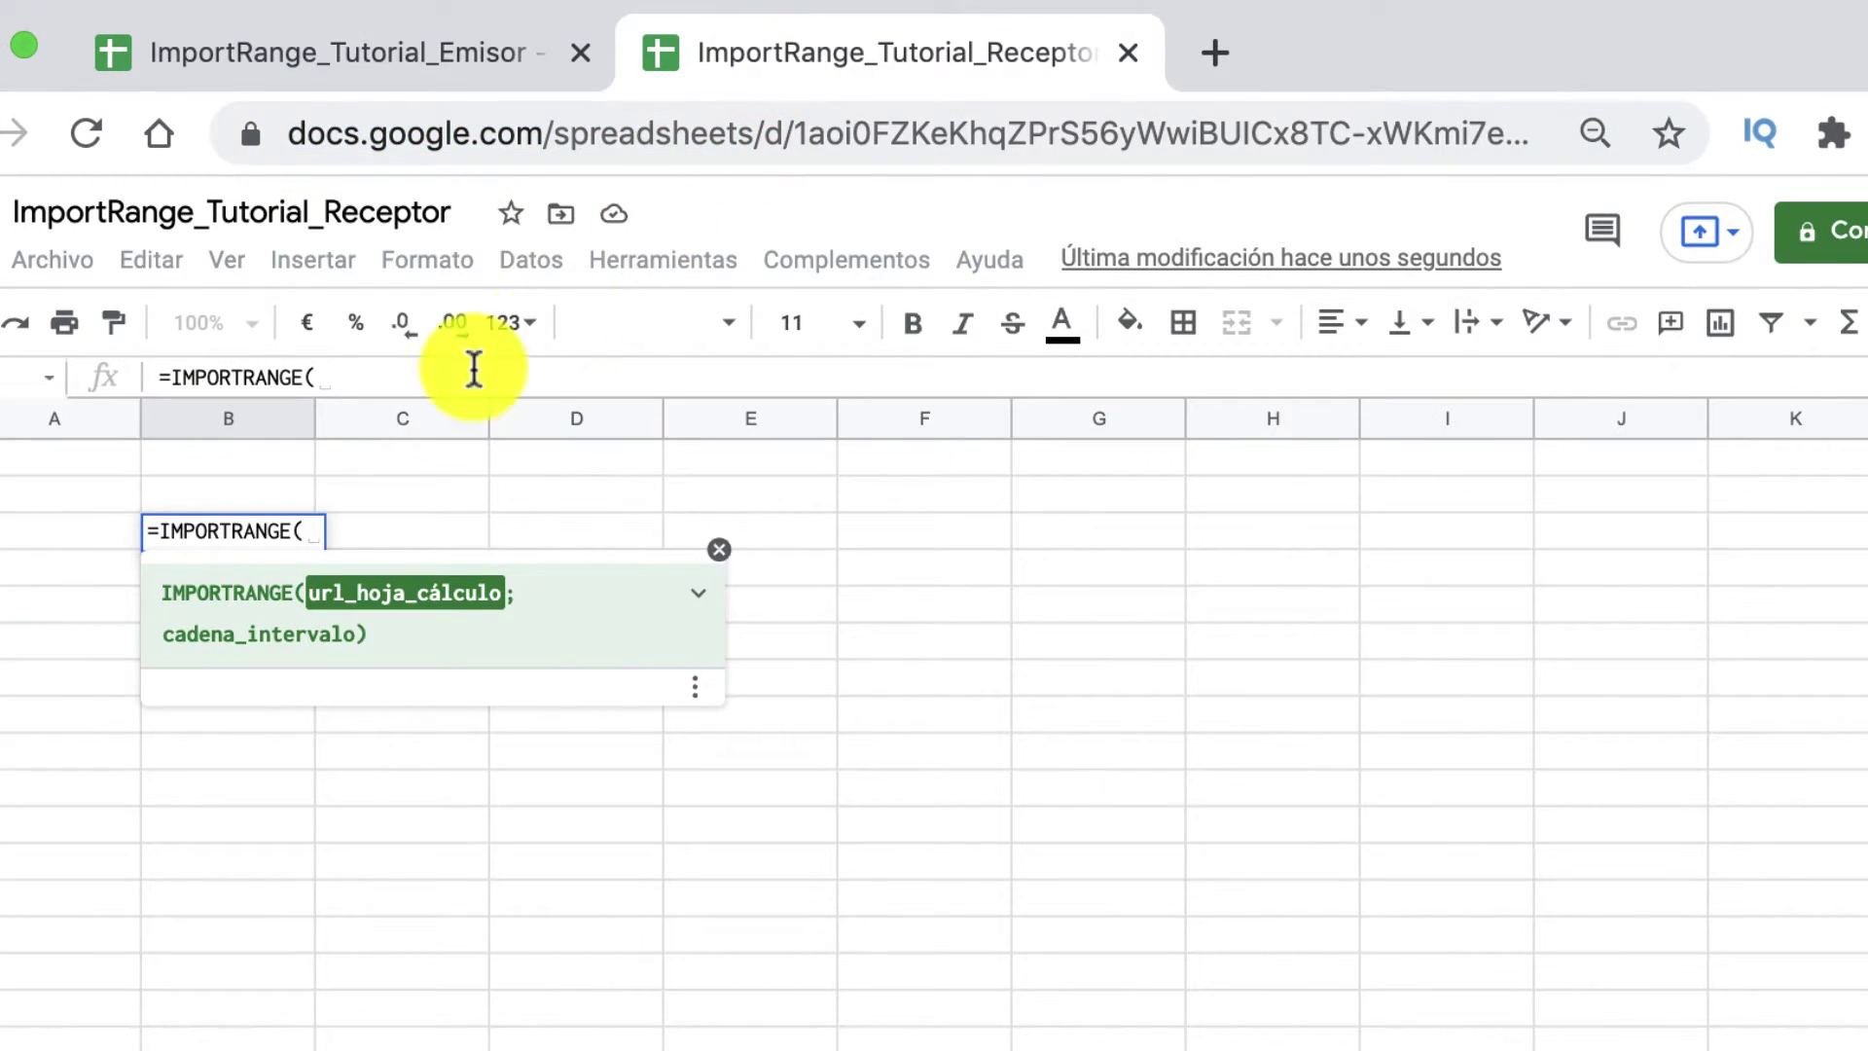
{"action": "left_click", "coordinate": [419, 377]}
{"action": "type", "text": "\""}
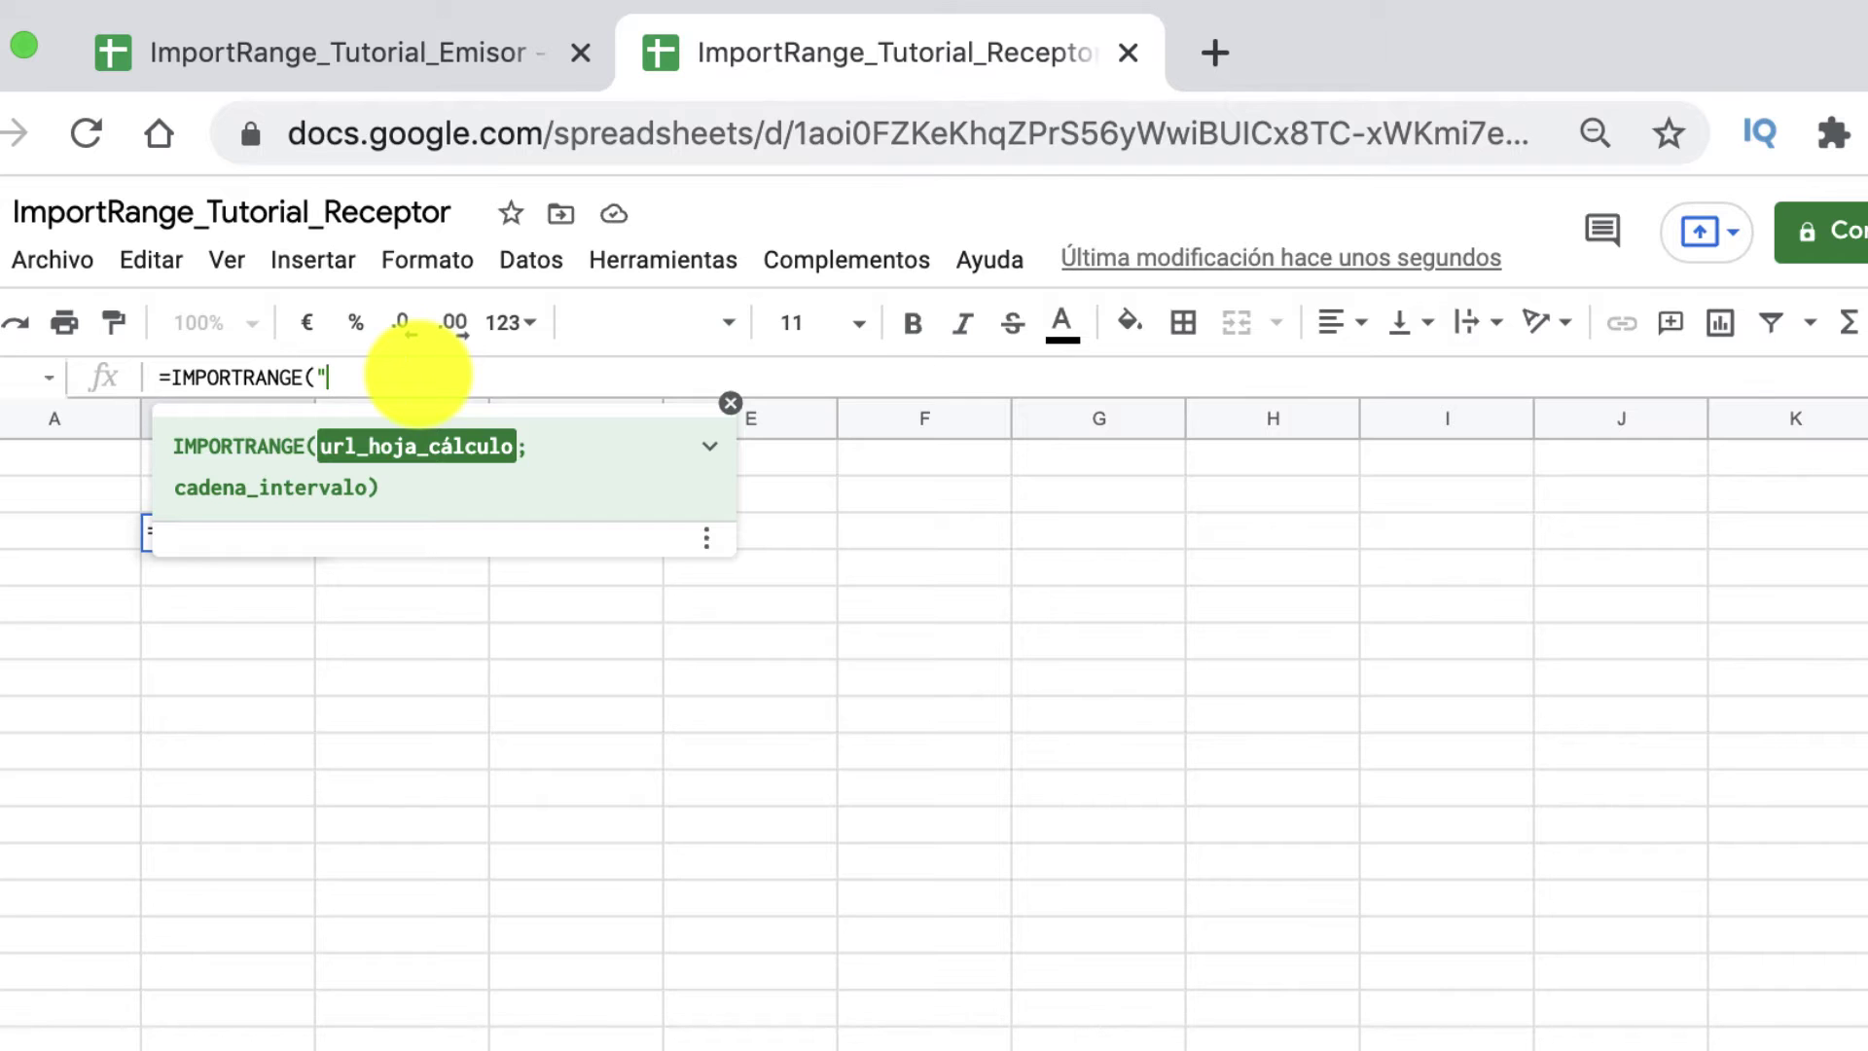
Finish the formula with the range "A1:D3" and enter it.
{"action": "type", "text": "\""}
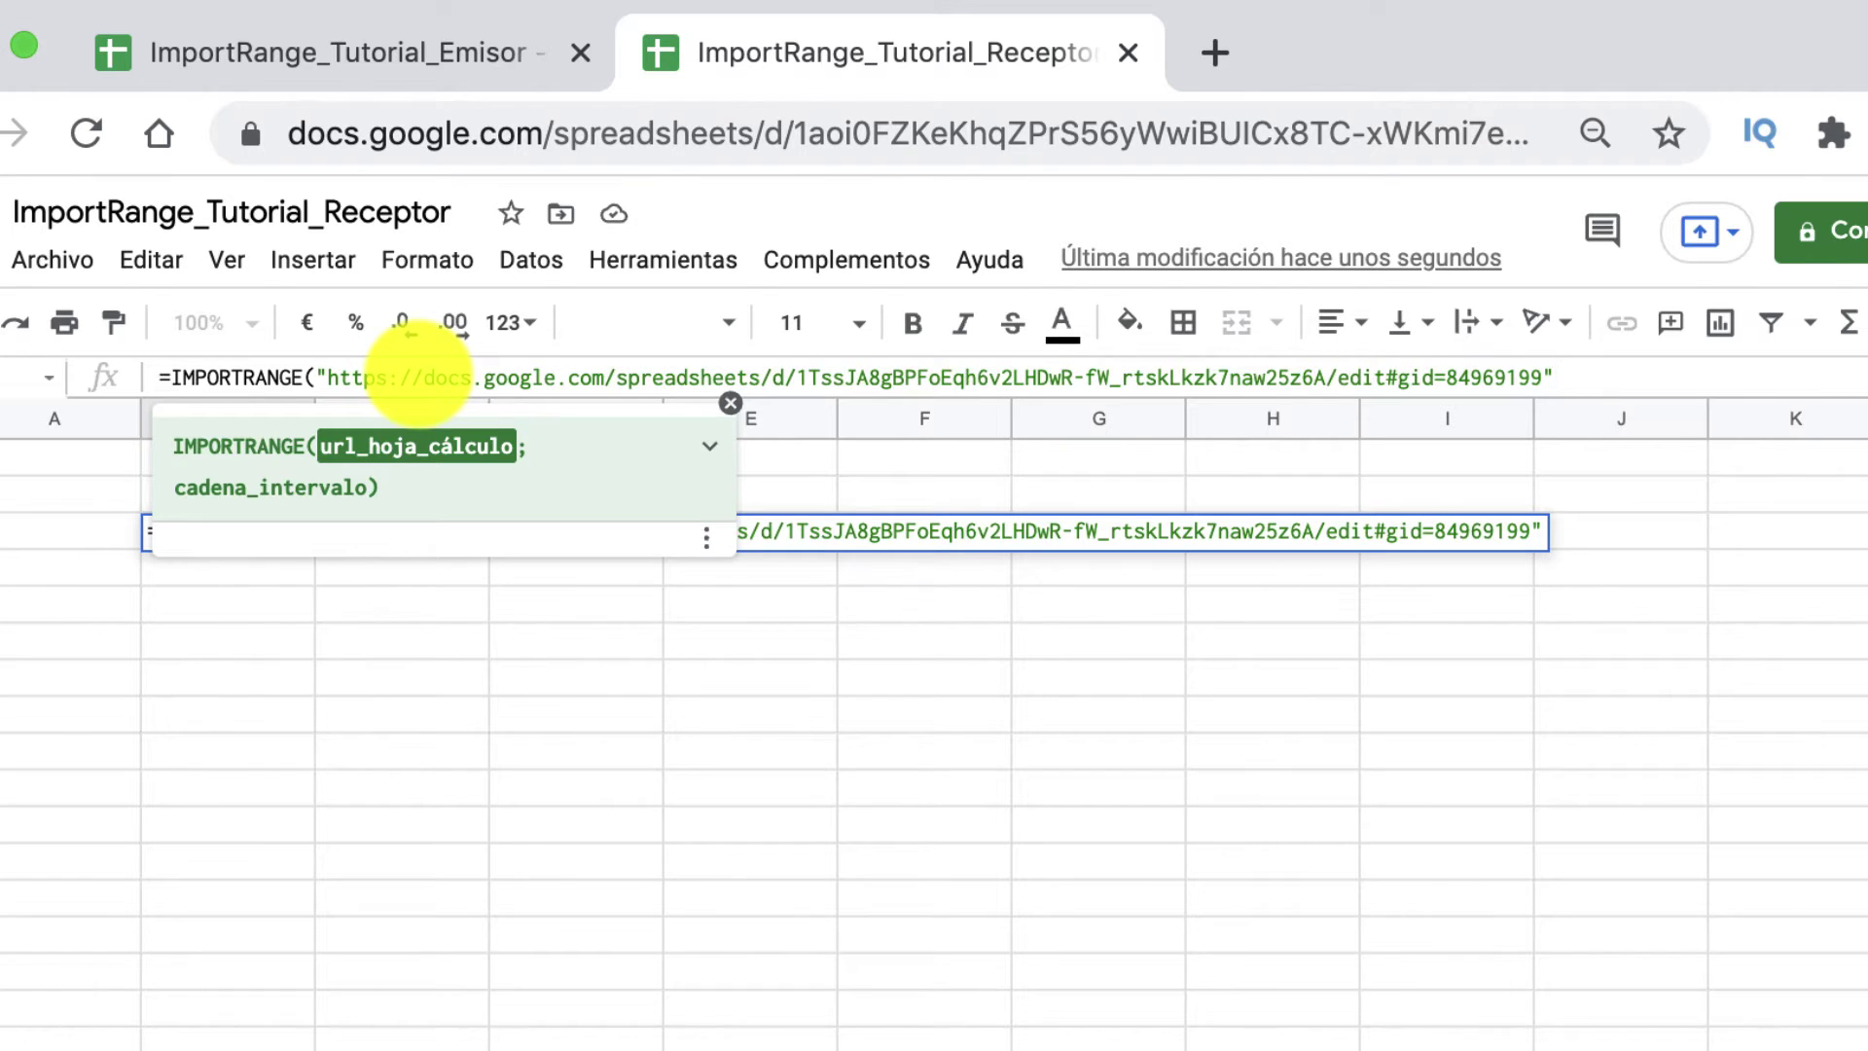
{"action": "type", "text": ";"}
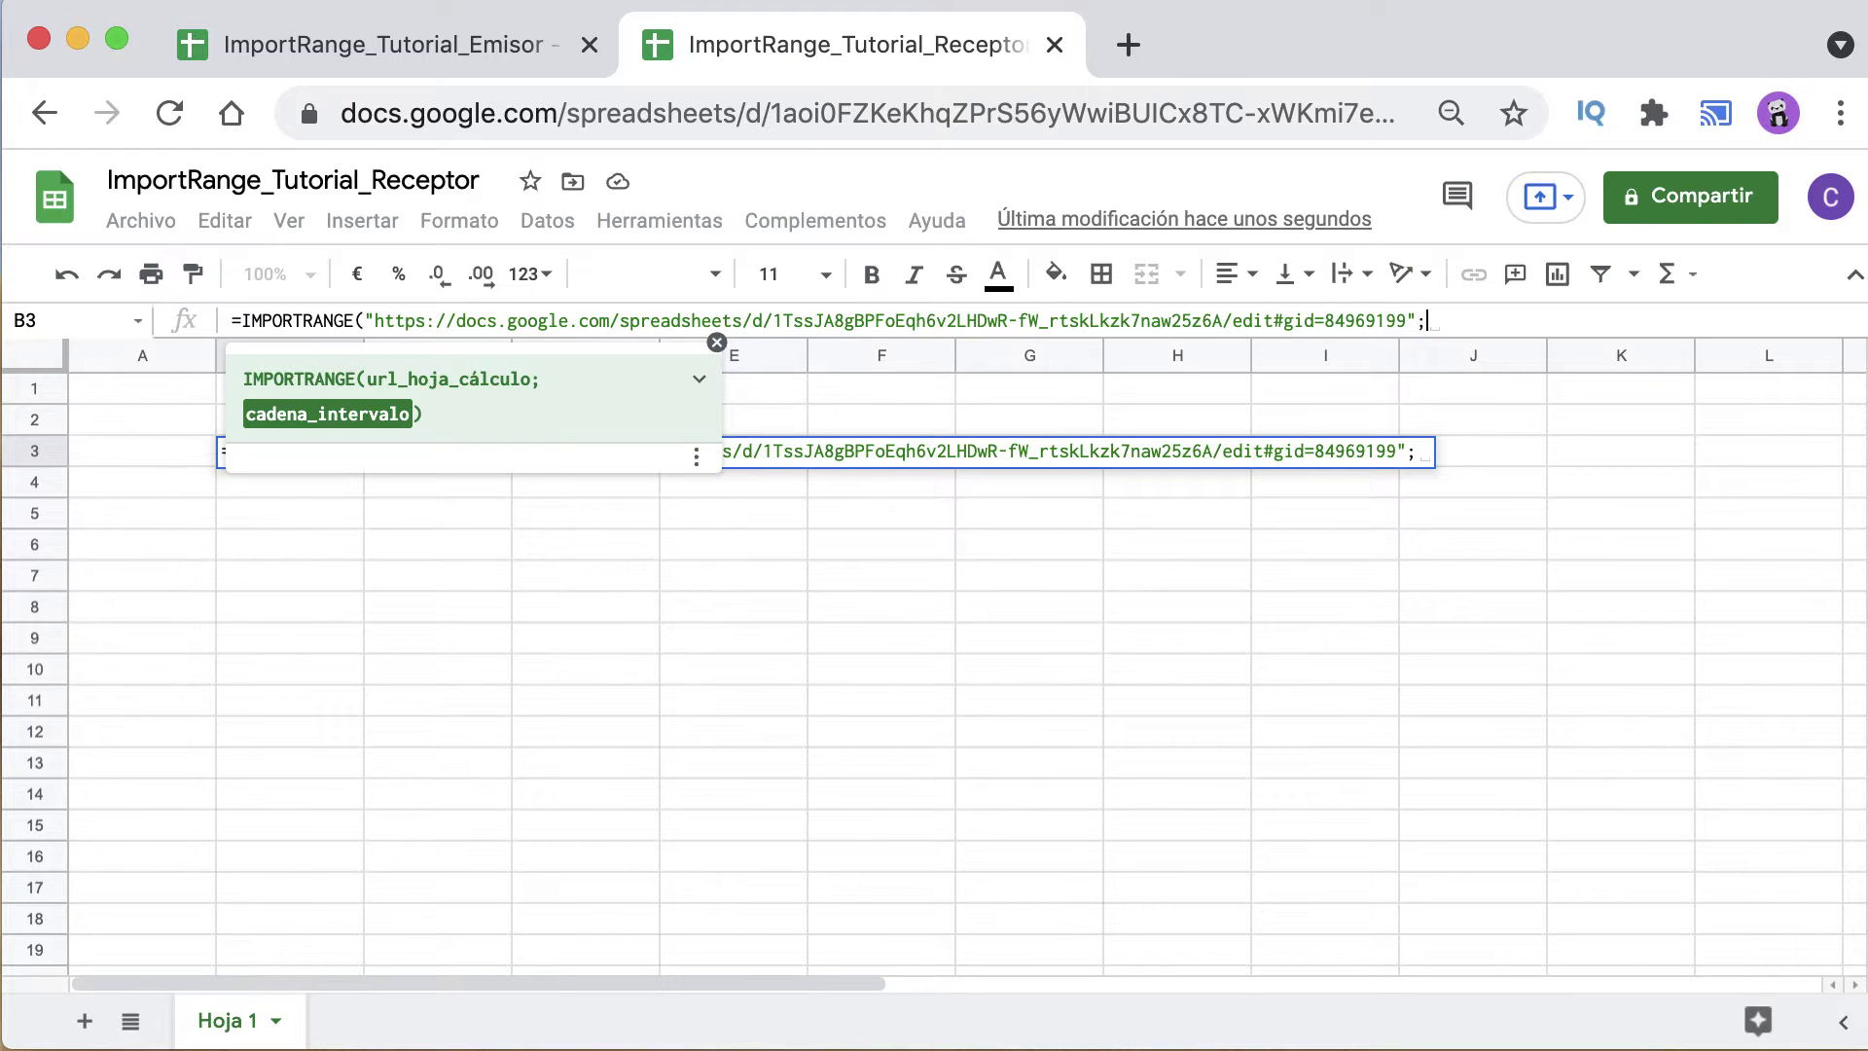
{"action": "left_click", "coordinate": [258, 46]}
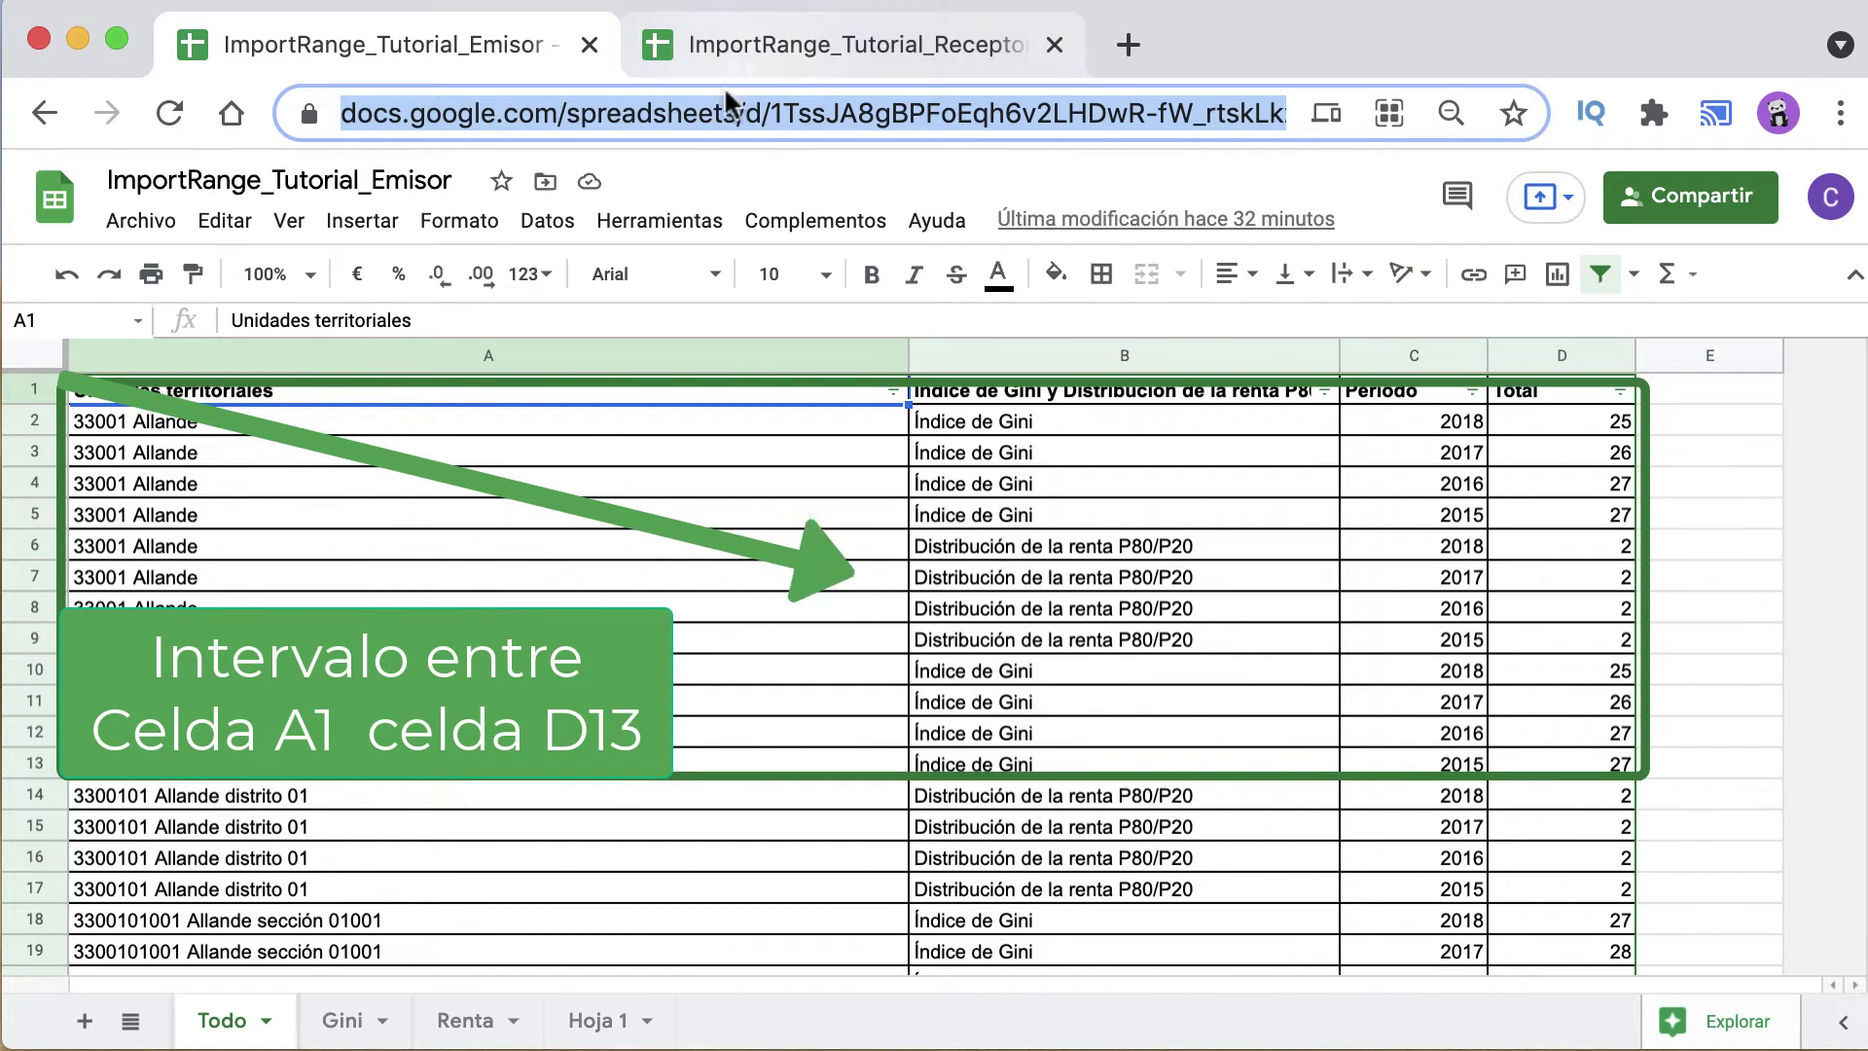
{"action": "left_click", "coordinate": [757, 70]}
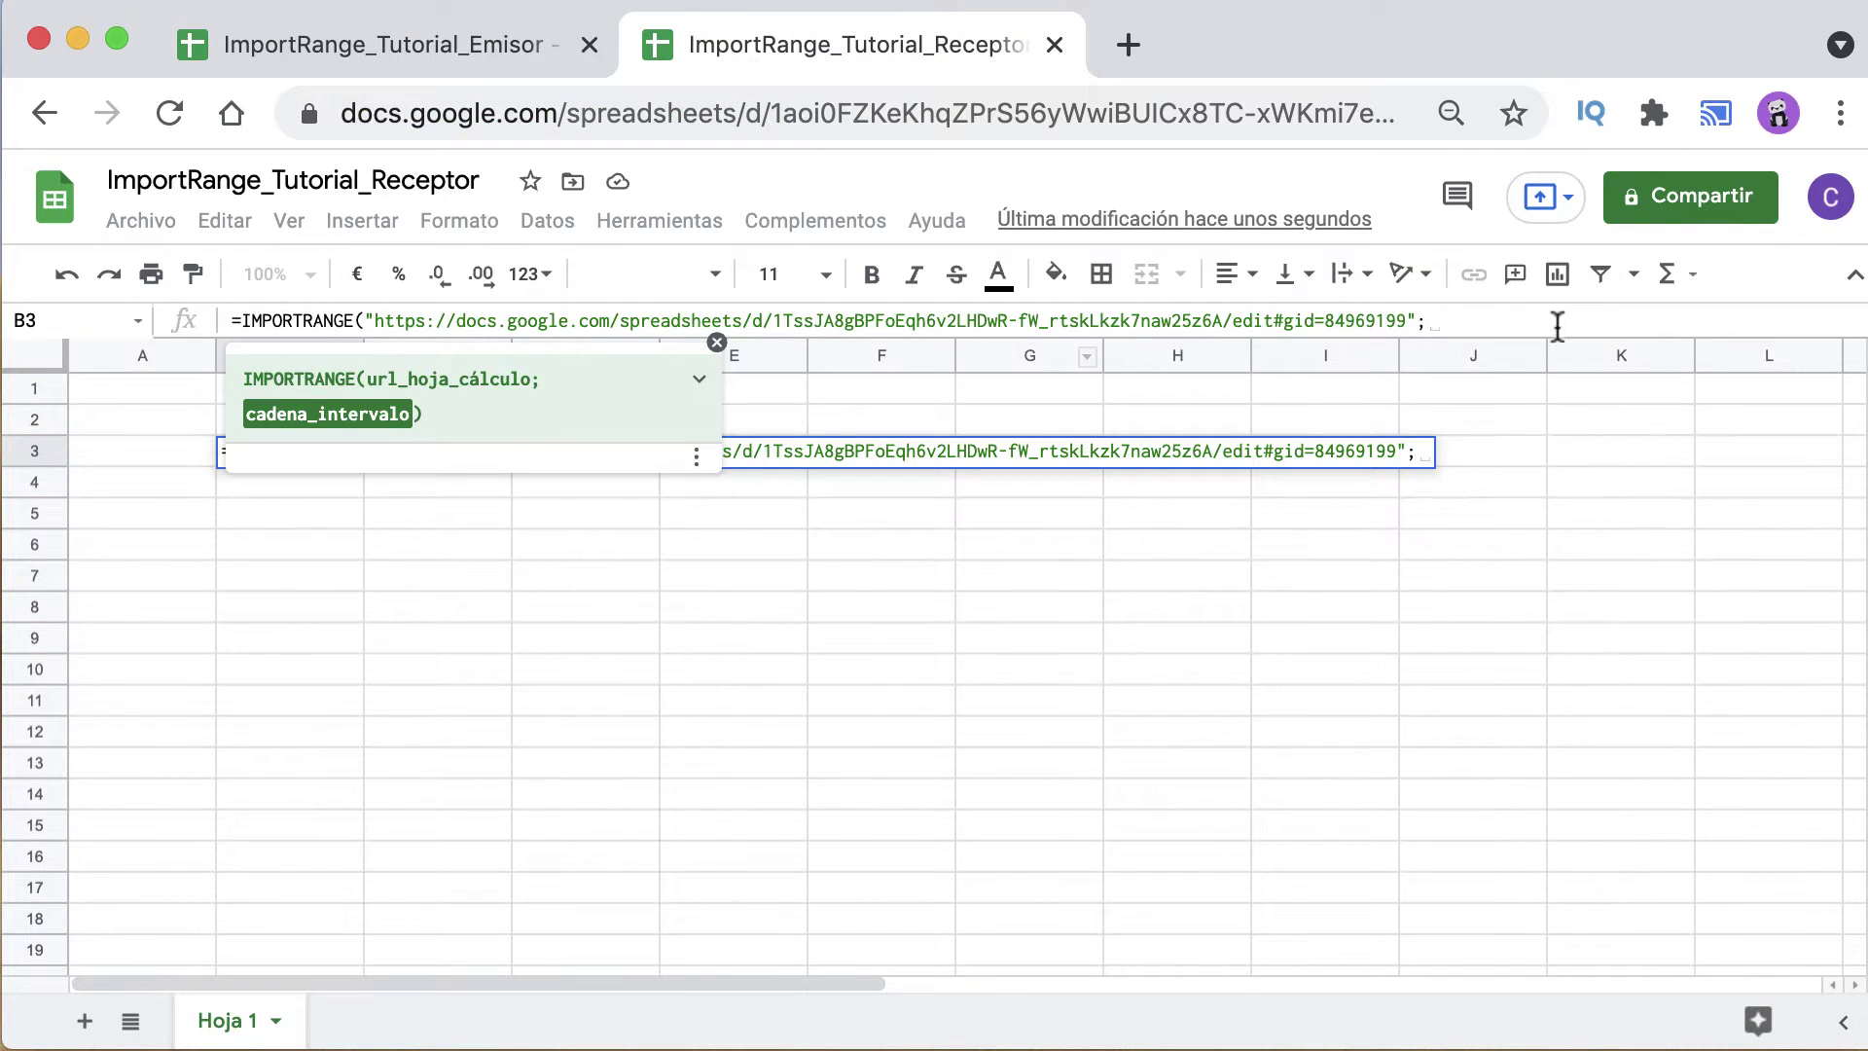
{"action": "type", "text": "\""}
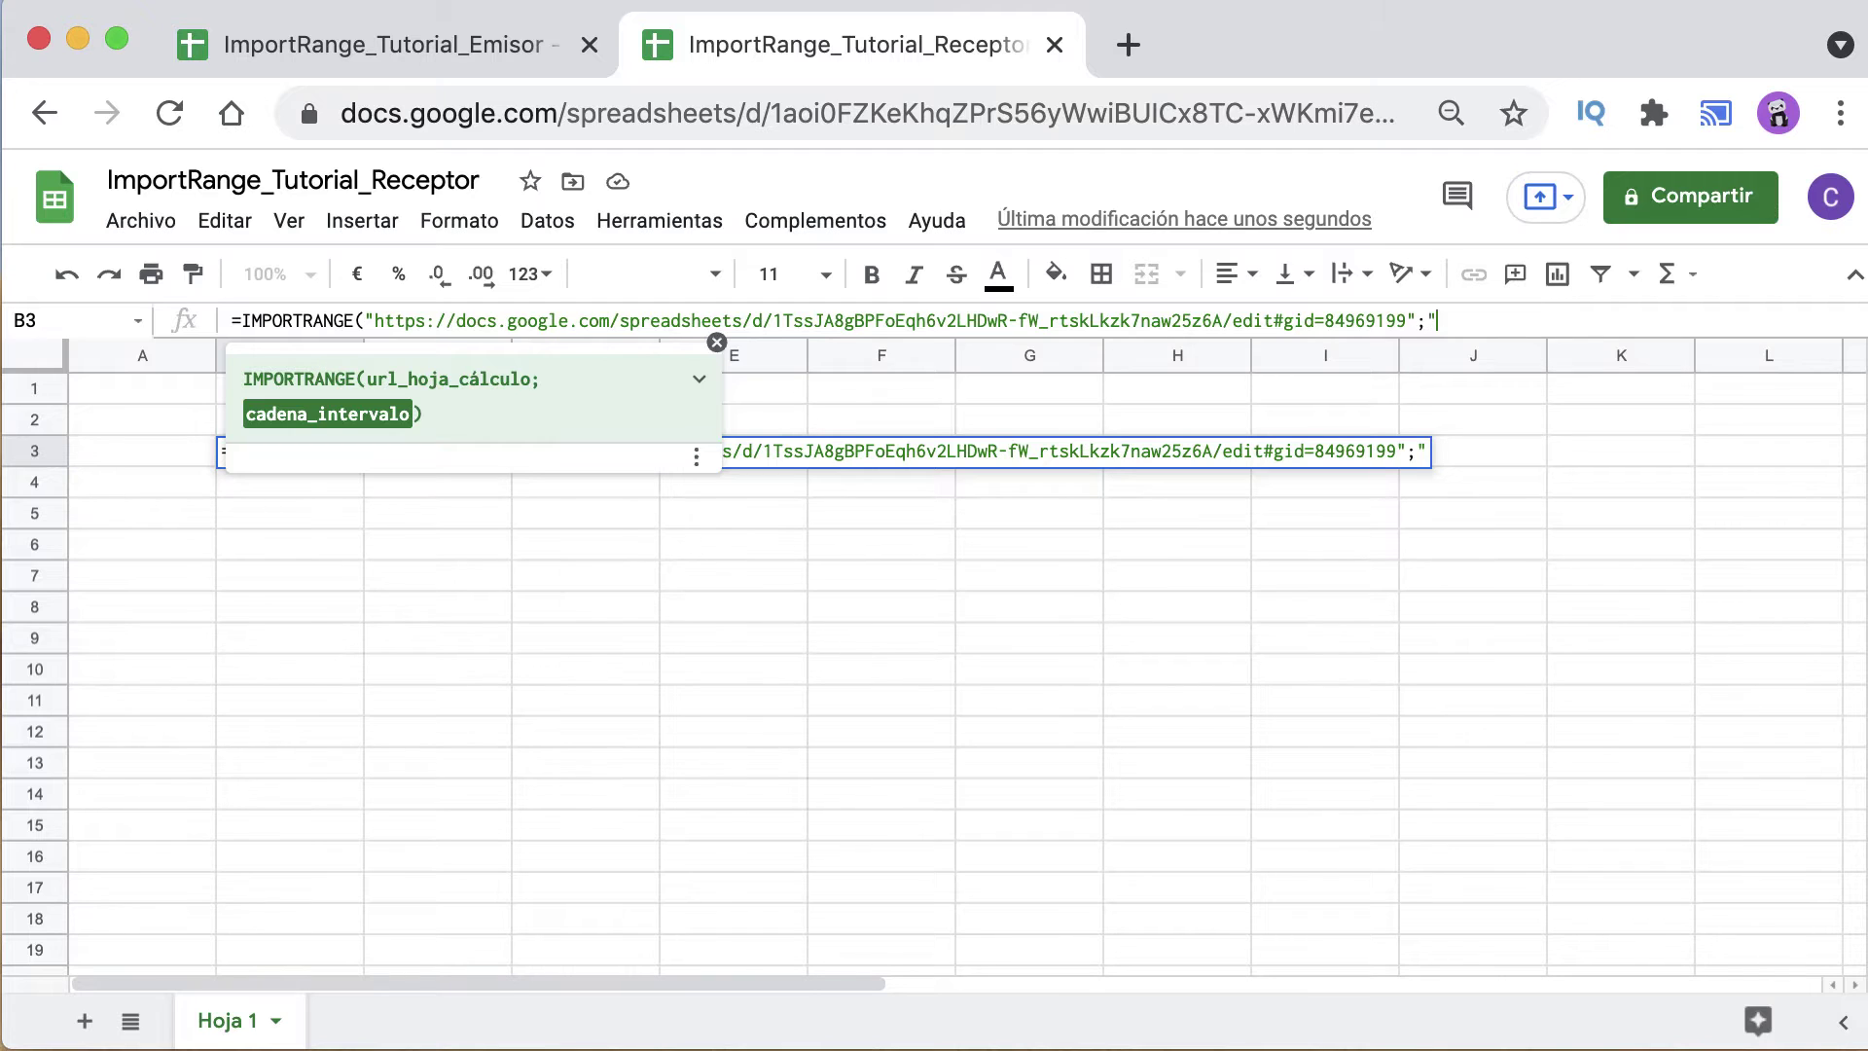
{"action": "type", "text": "A1:D"}
{"action": "type", "text": "3\""}
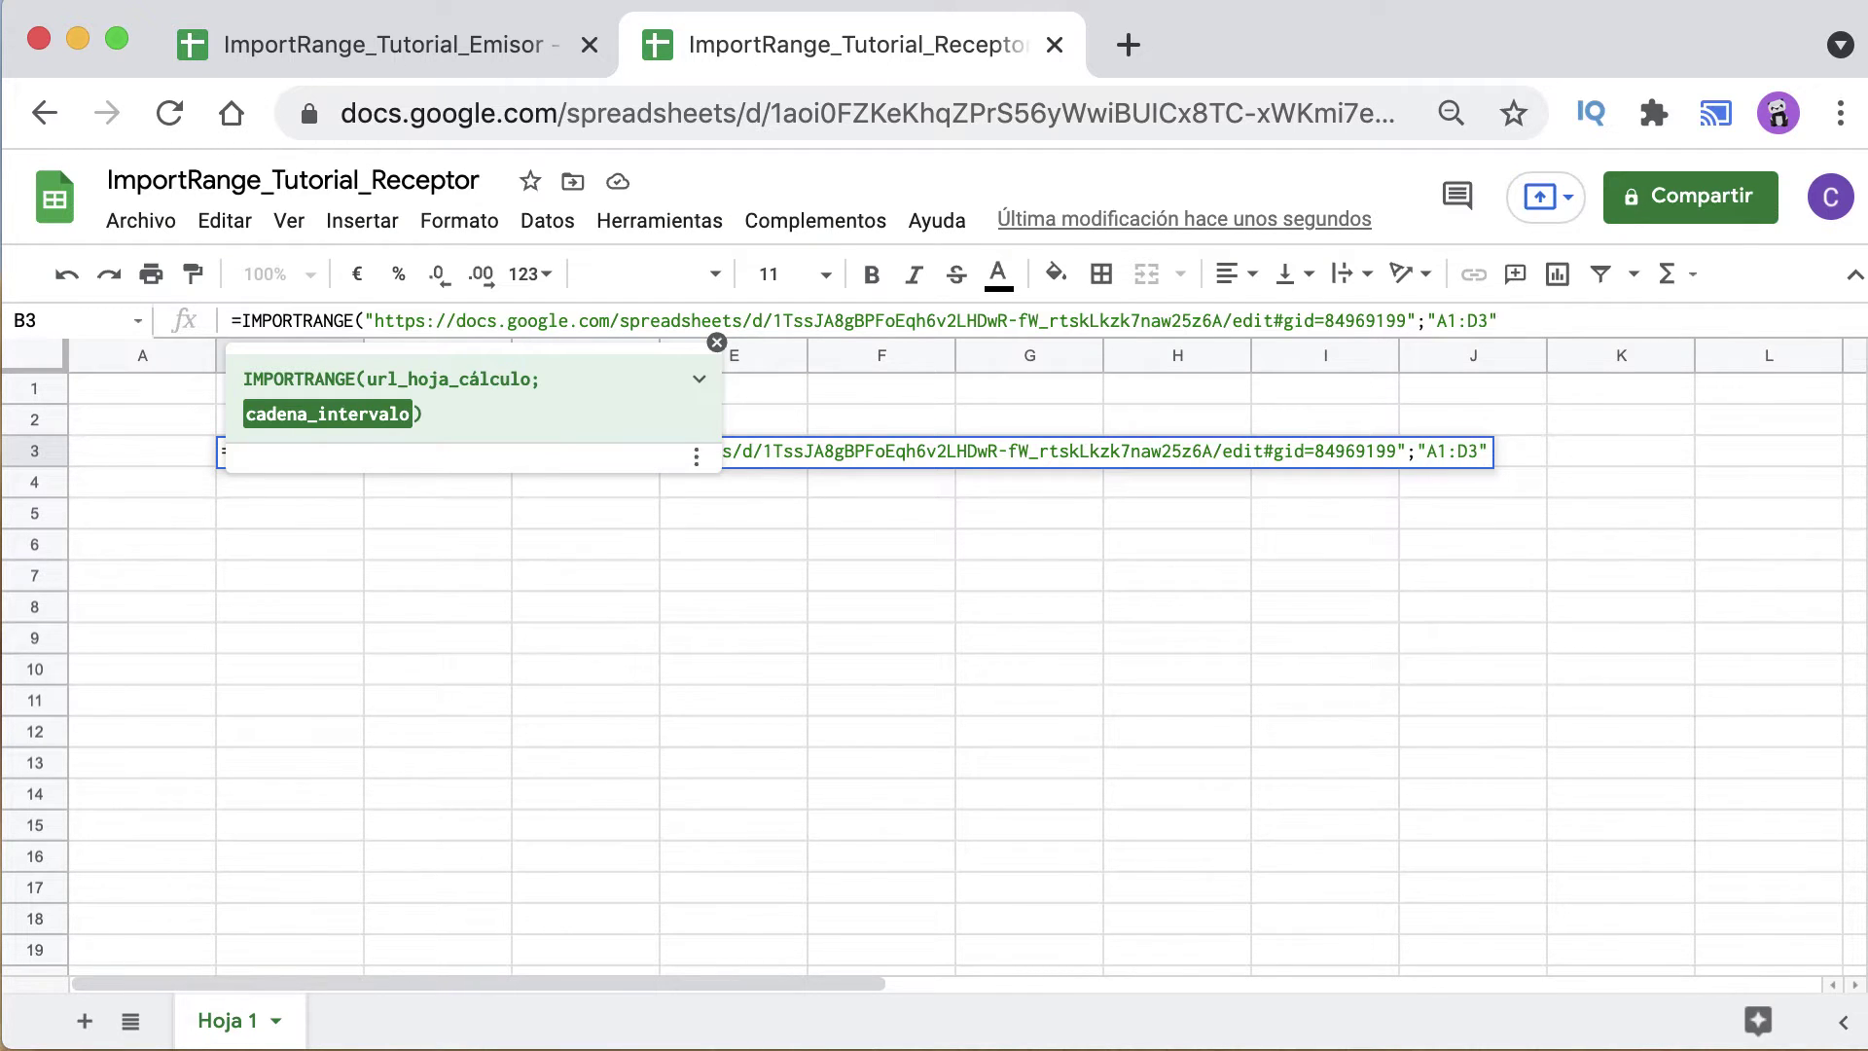
{"action": "type", "text": ")"}
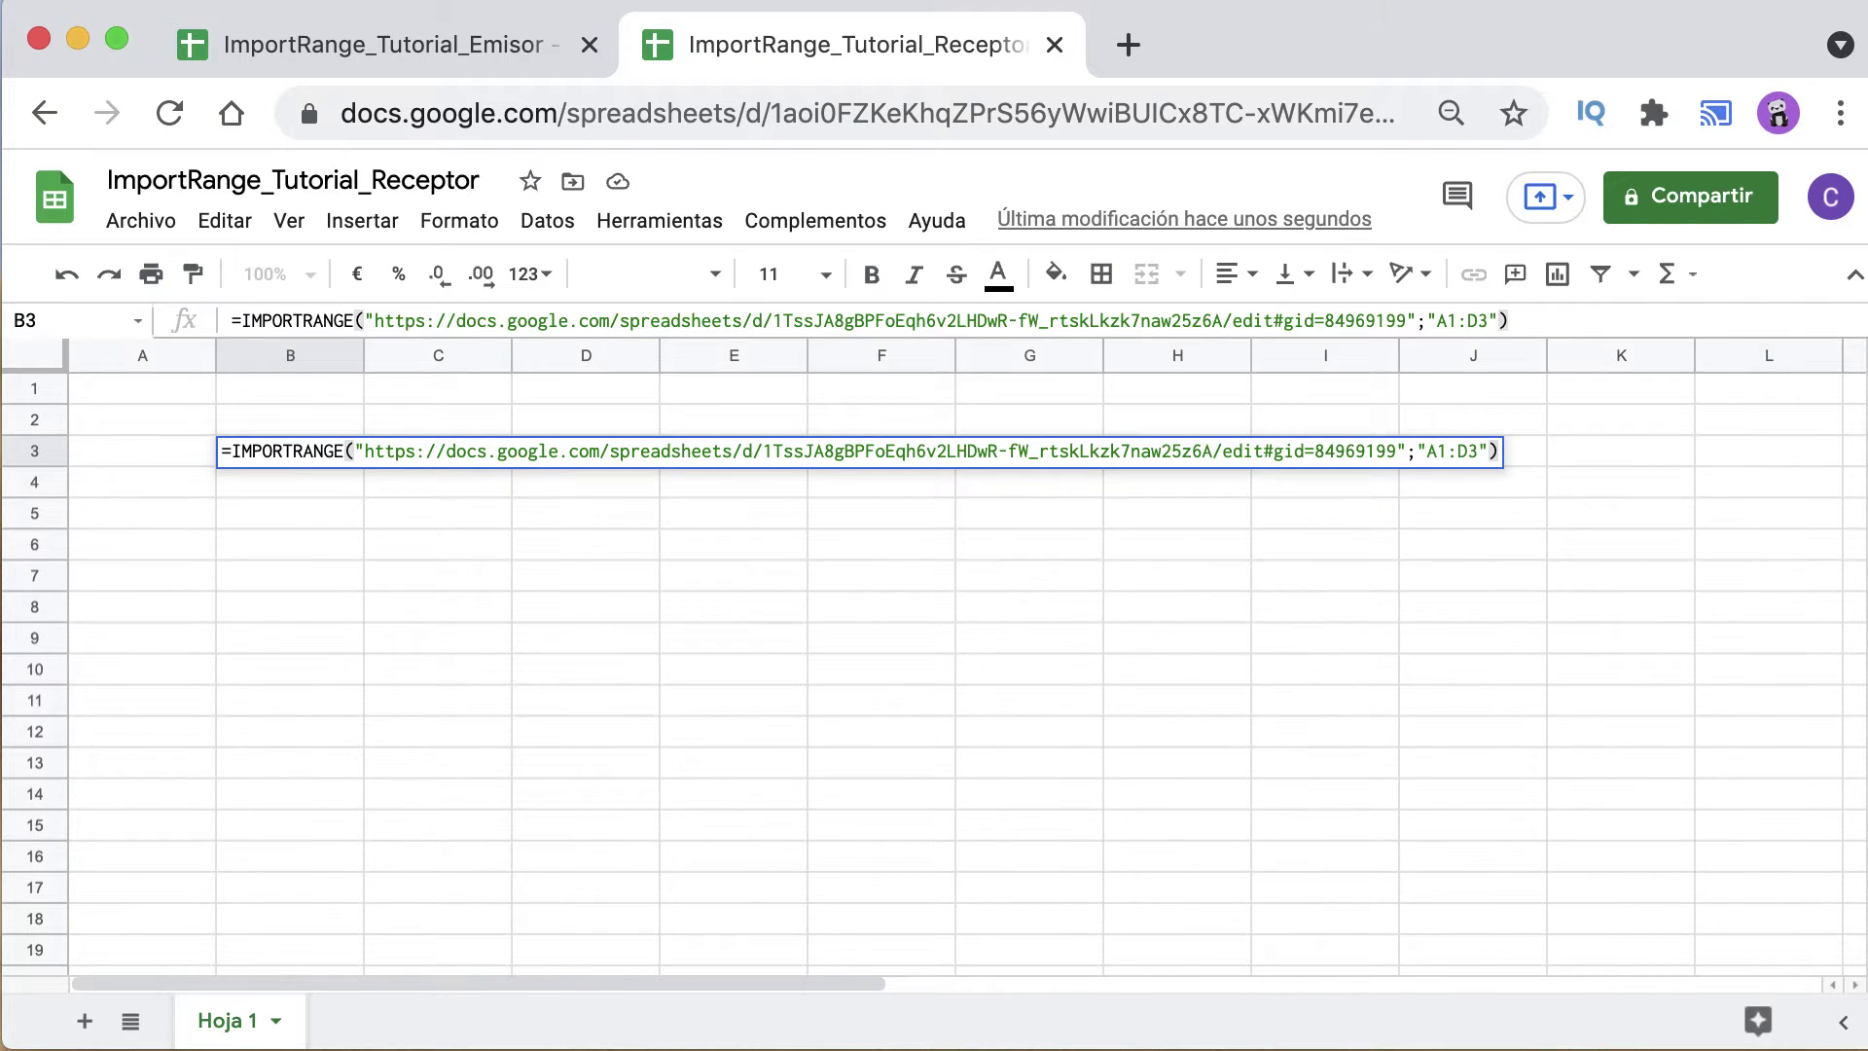
{"action": "key", "text": "Return"}
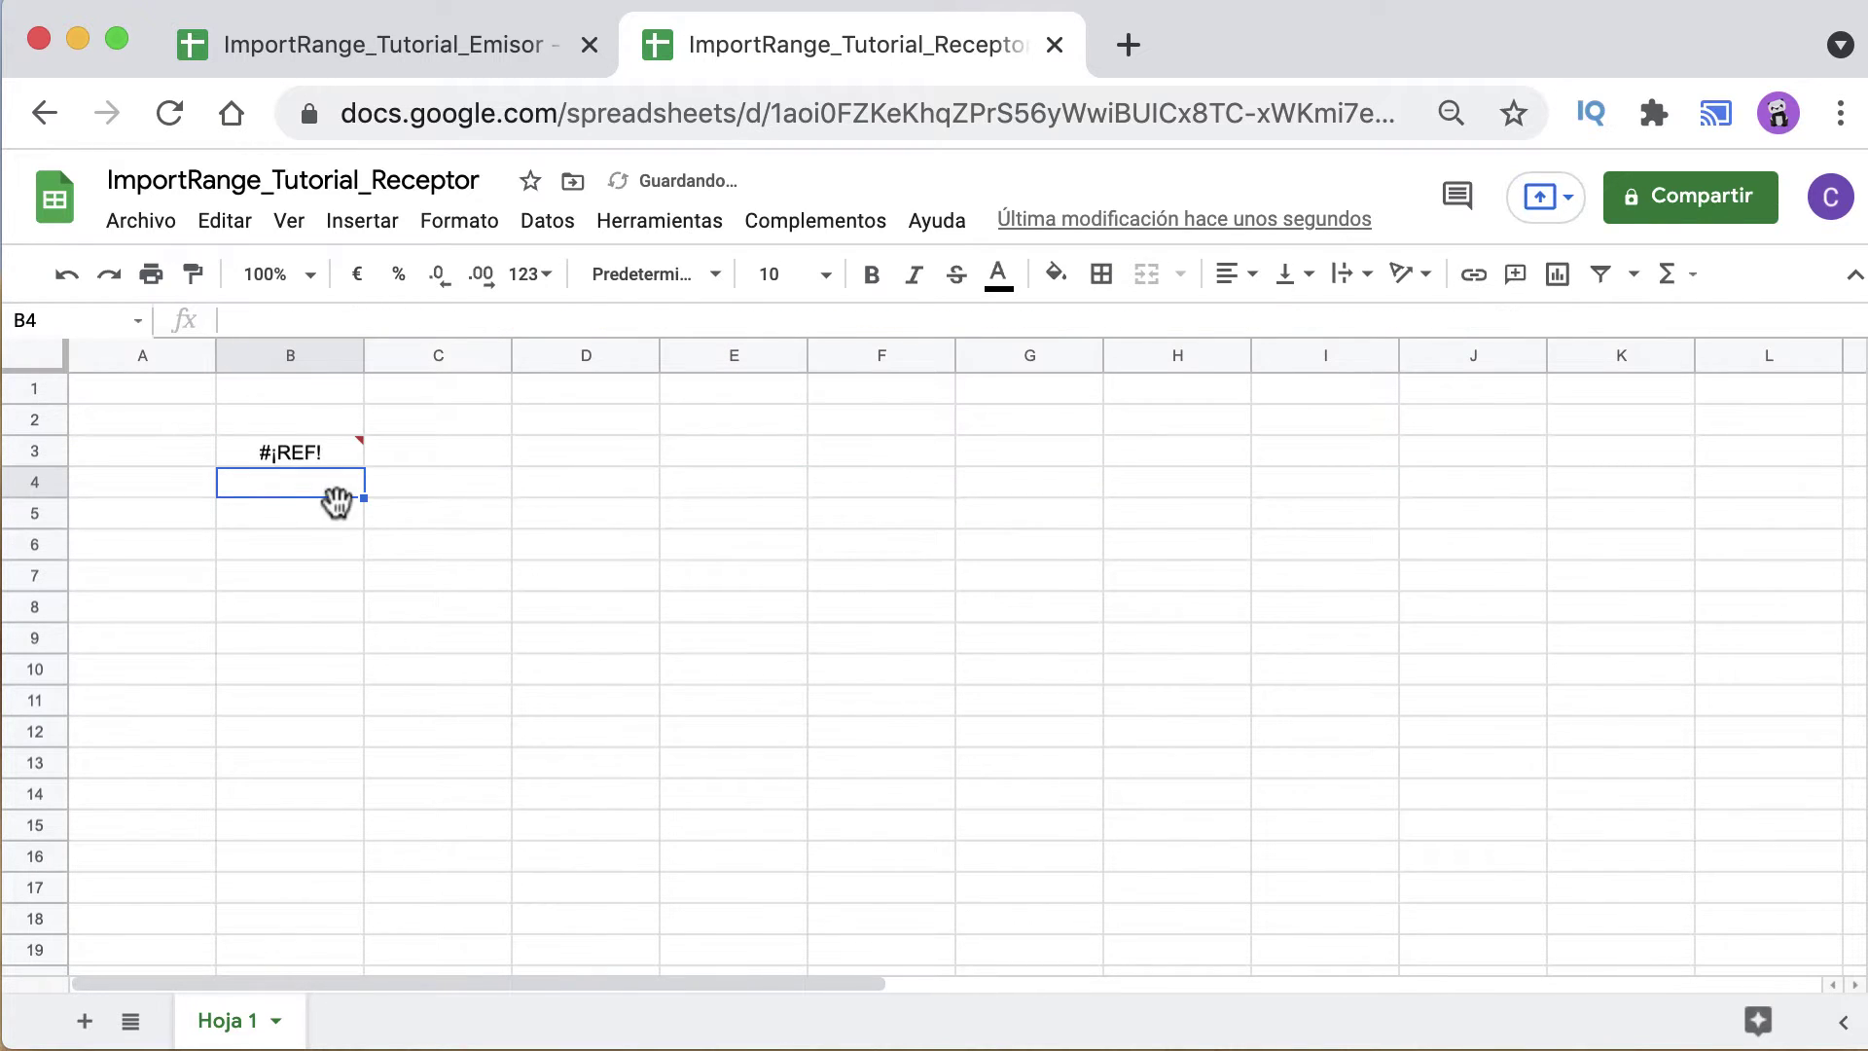
Allow access from B3's #¡REF! error so the Emisor data fills B3:E5.
{"action": "left_click", "coordinate": [304, 457]}
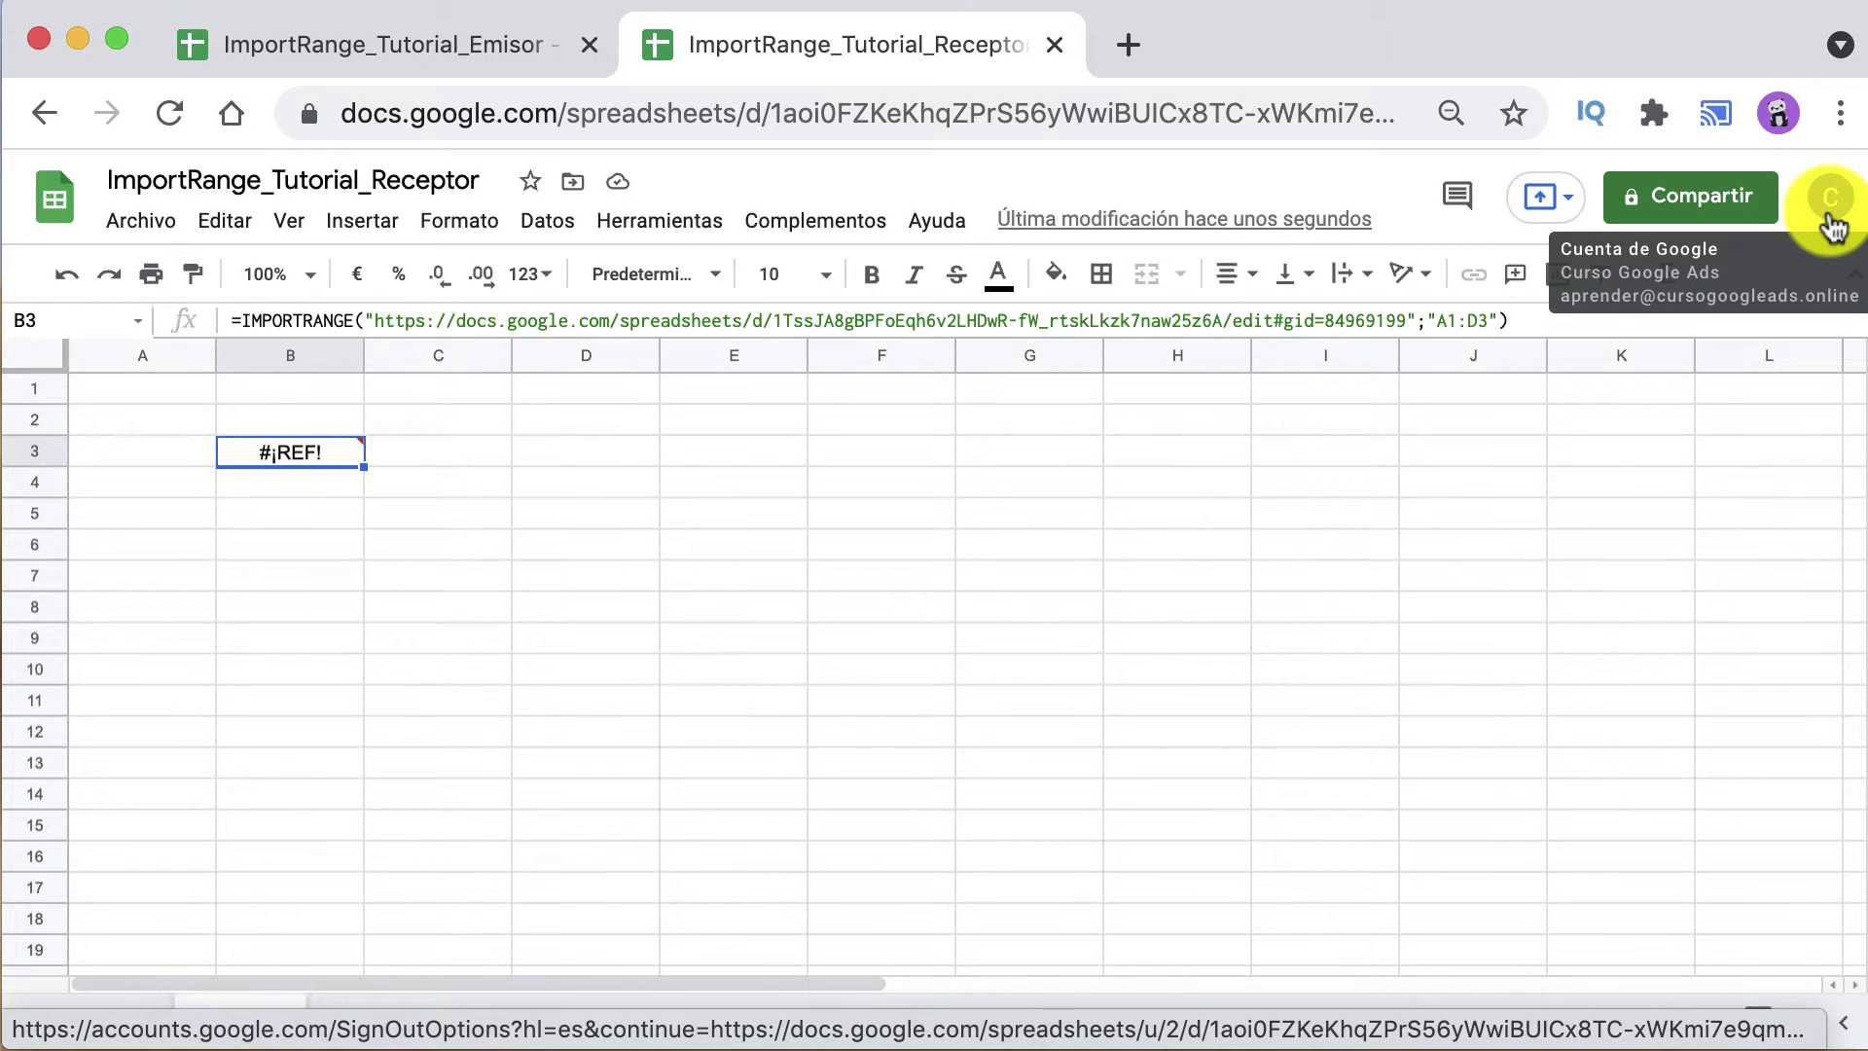
{"action": "left_click", "coordinate": [460, 50]}
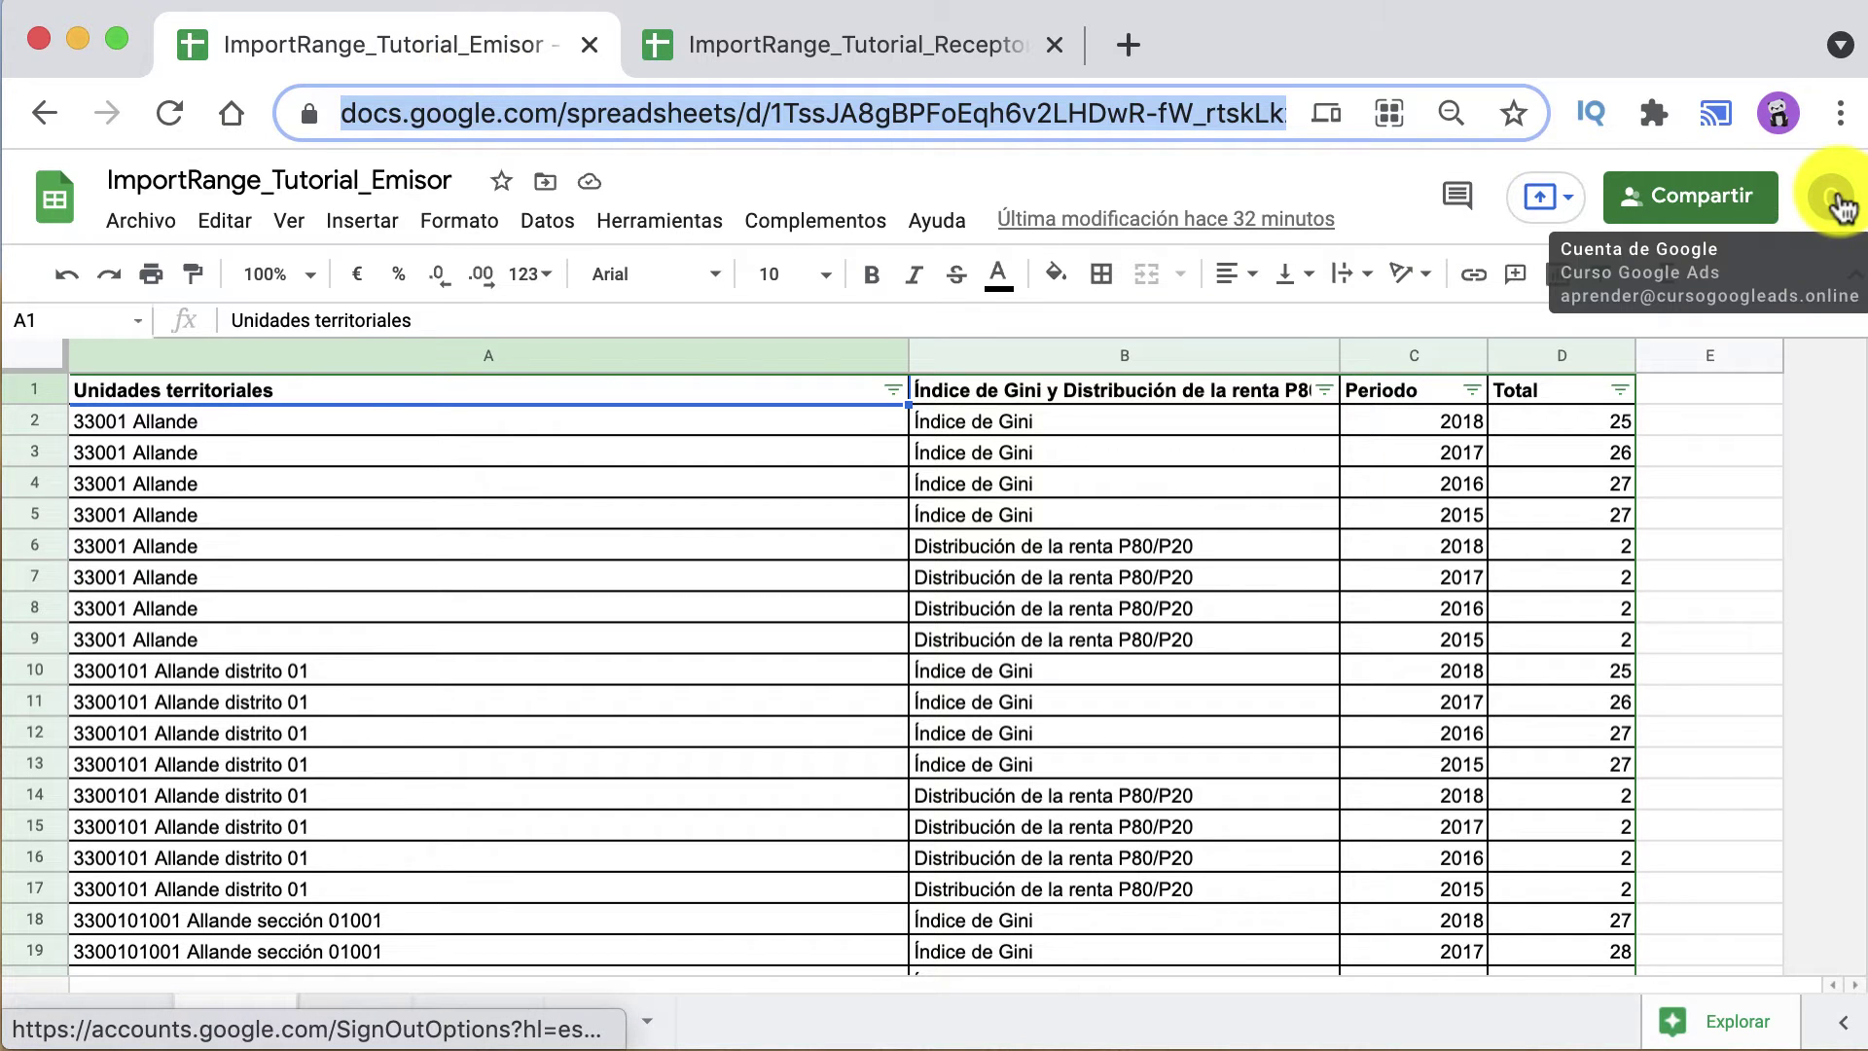
{"action": "left_click", "coordinate": [969, 41]}
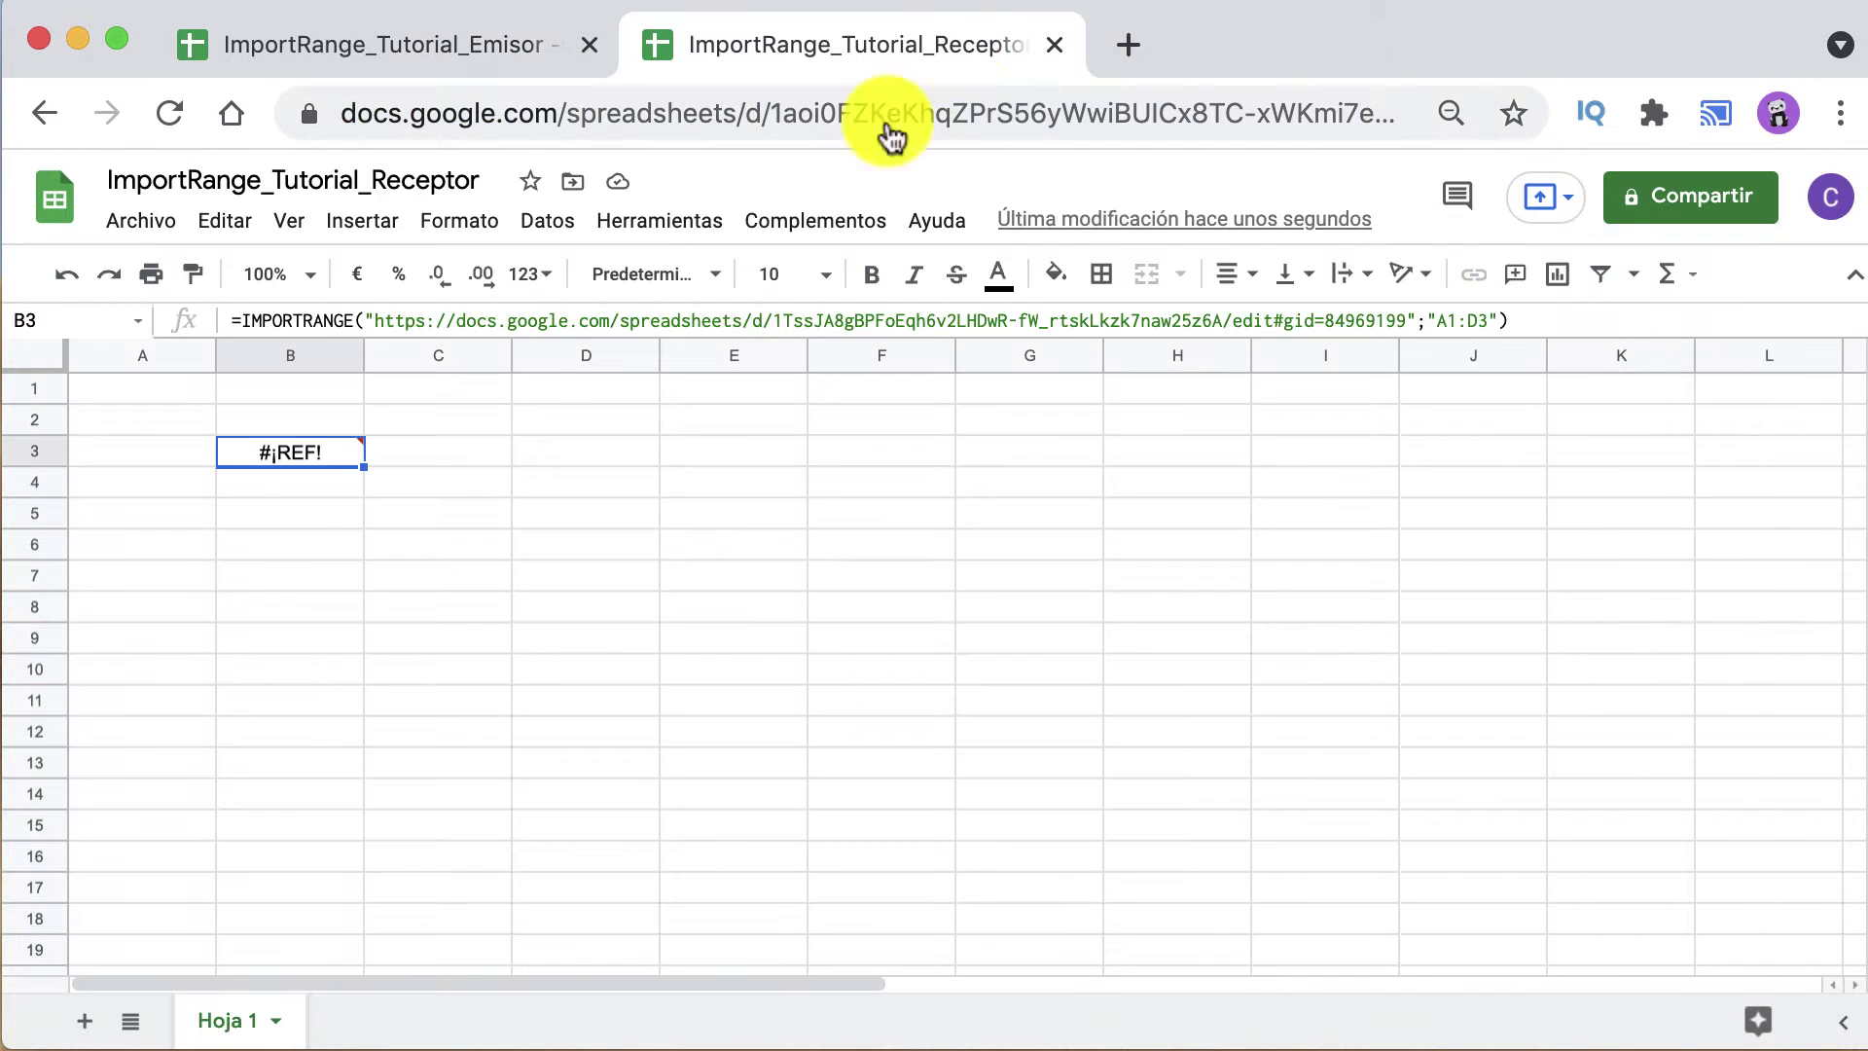
{"action": "mouse_move", "coordinate": [289, 453]}
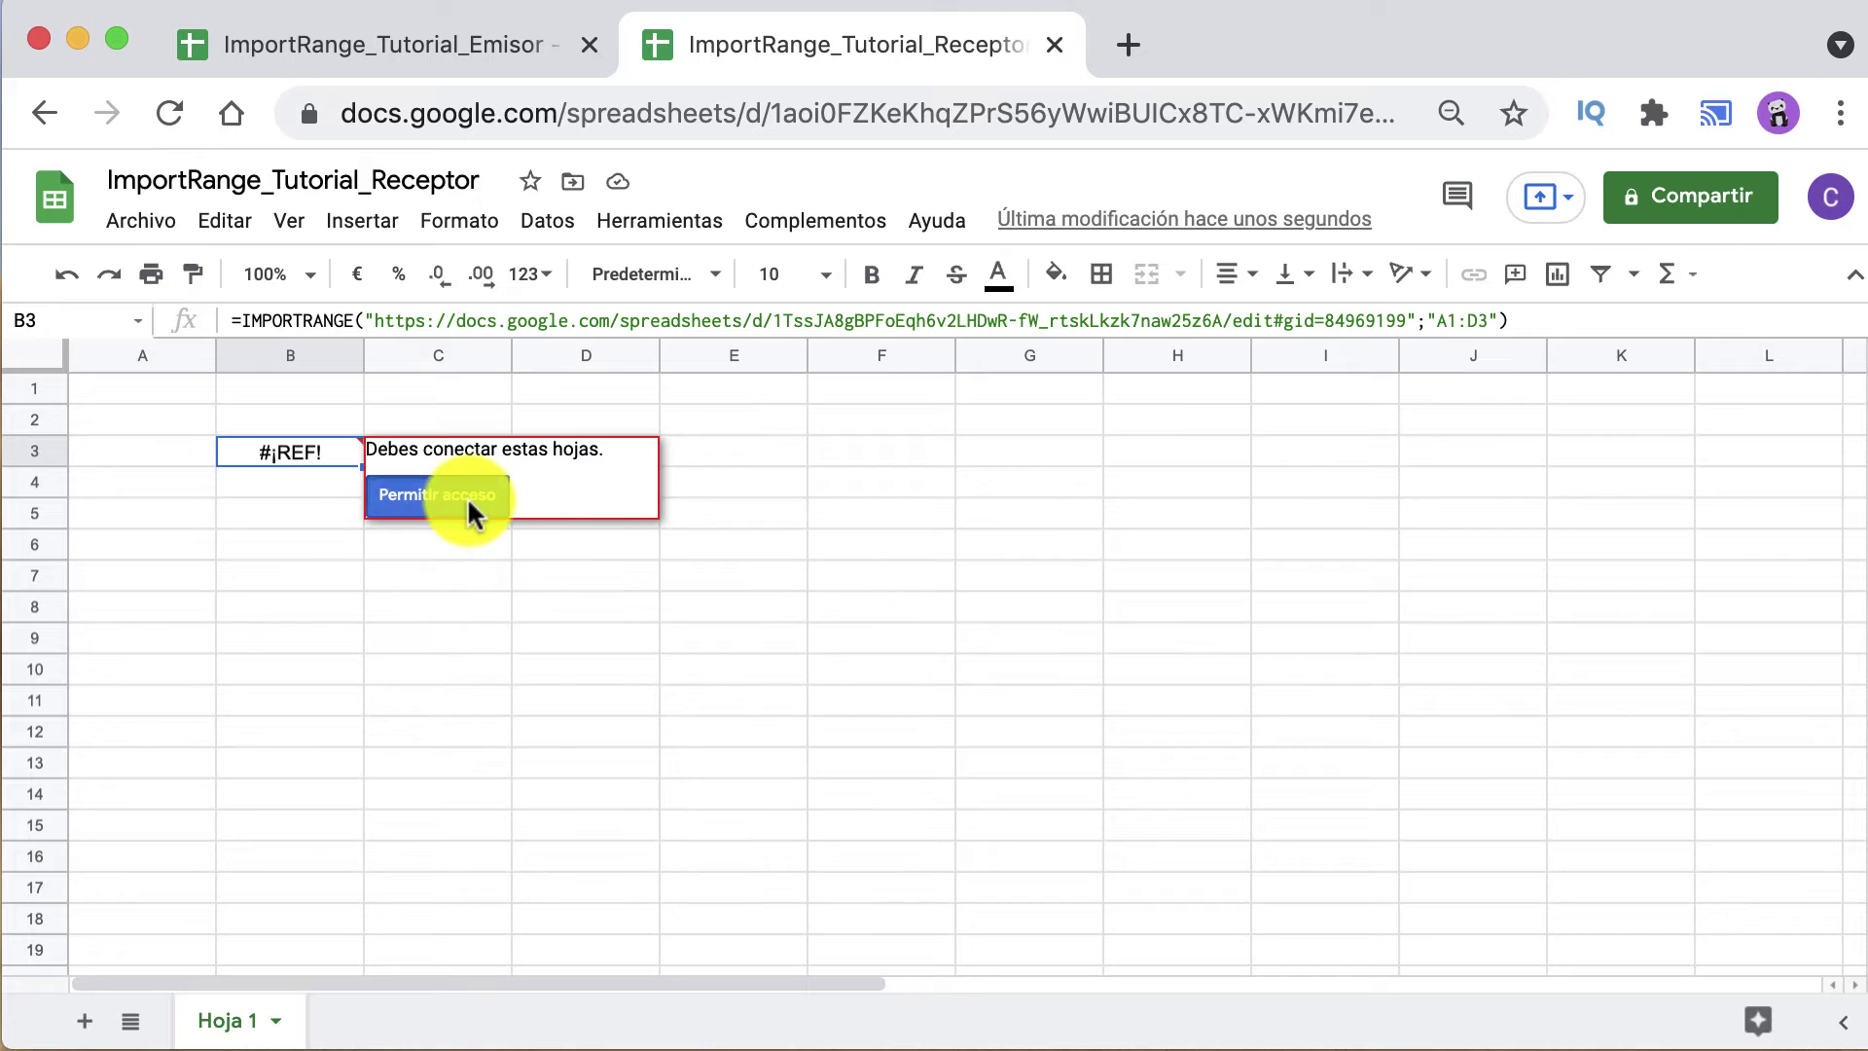
{"action": "left_click", "coordinate": [468, 502]}
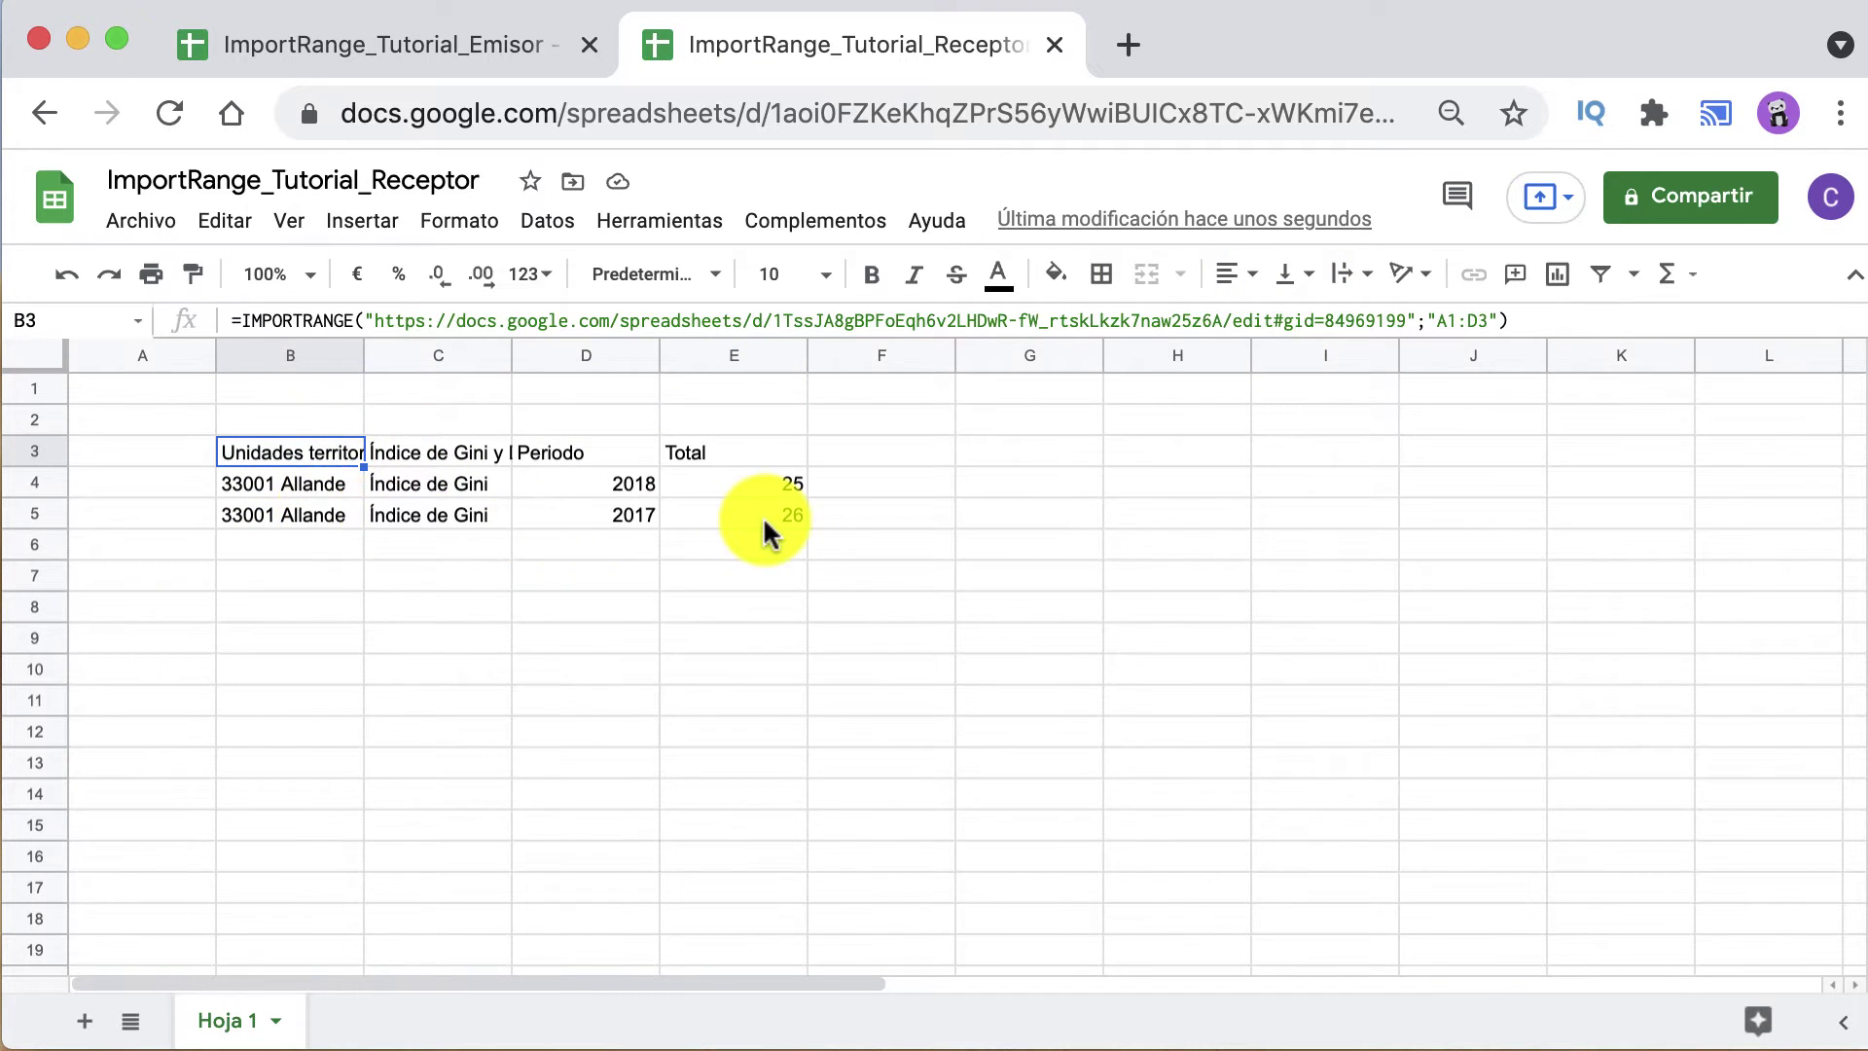
{"action": "left_click", "coordinate": [461, 54]}
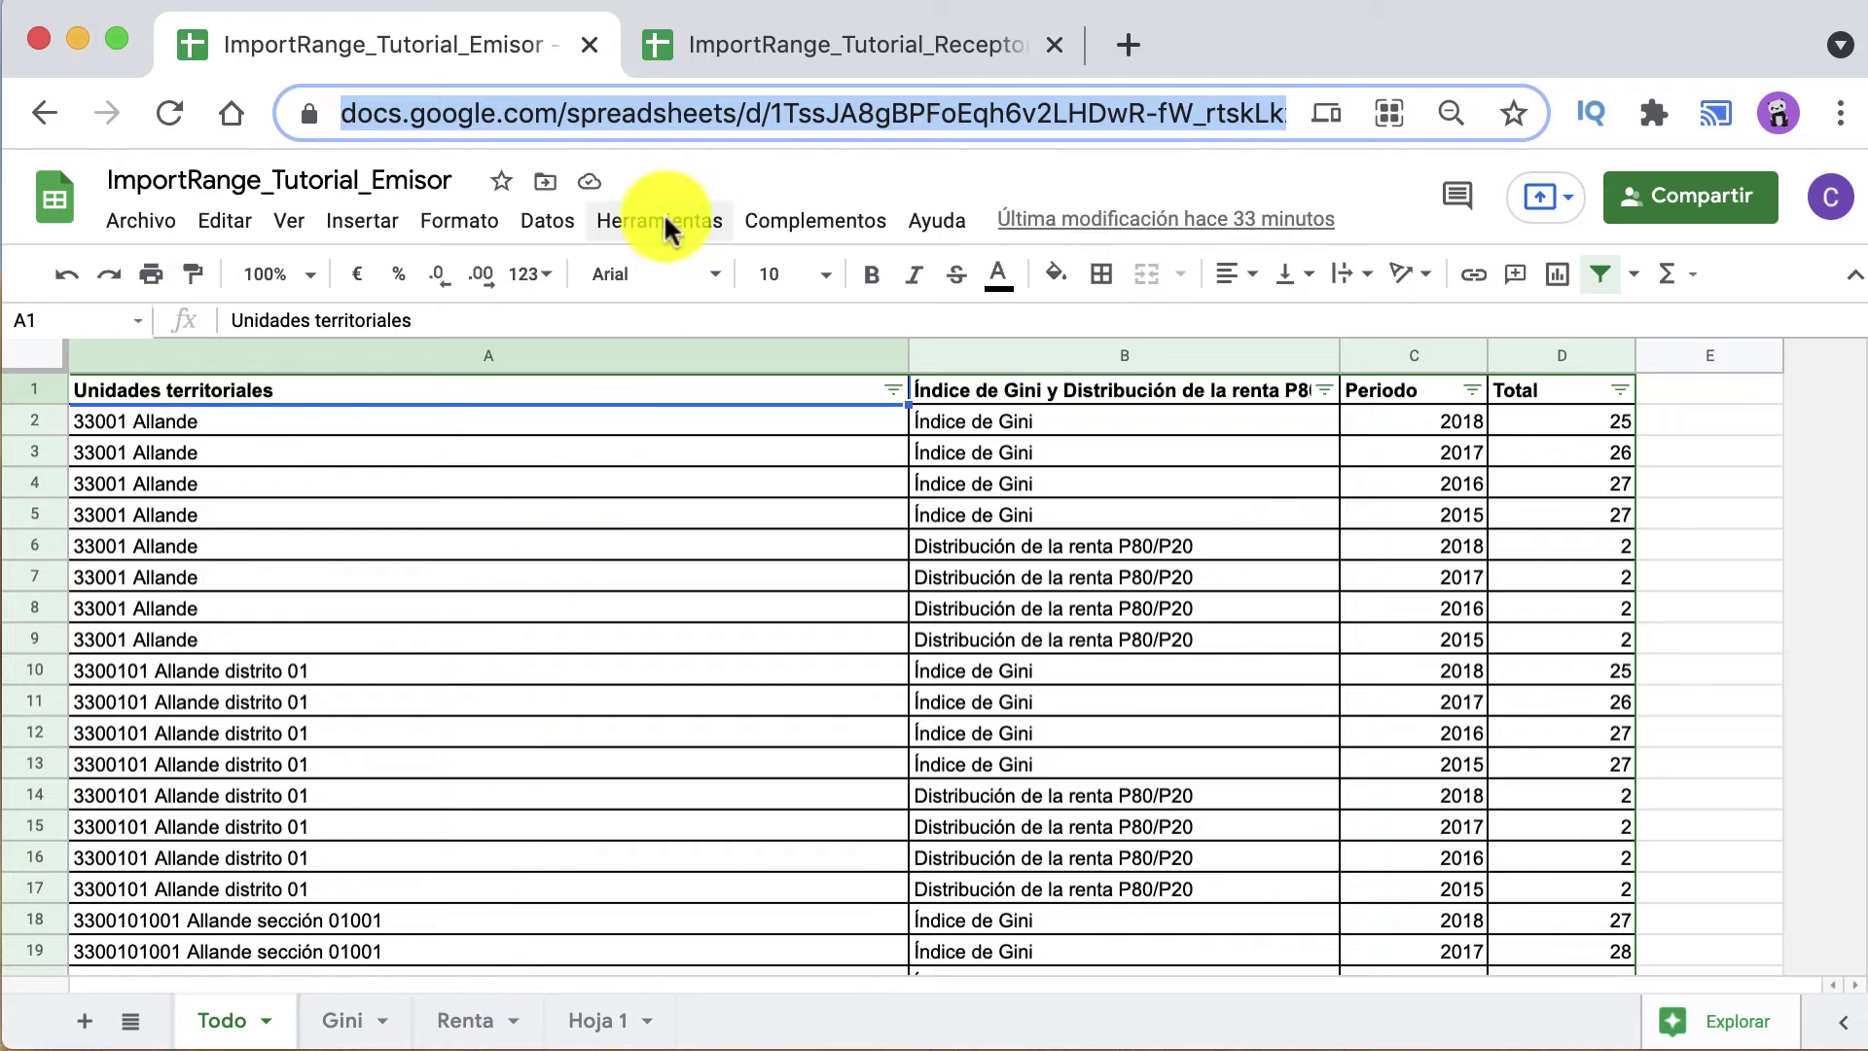
Change B3's import range to "Renta!A1:D3" and autofit column C to its text.
{"action": "left_click", "coordinate": [724, 60]}
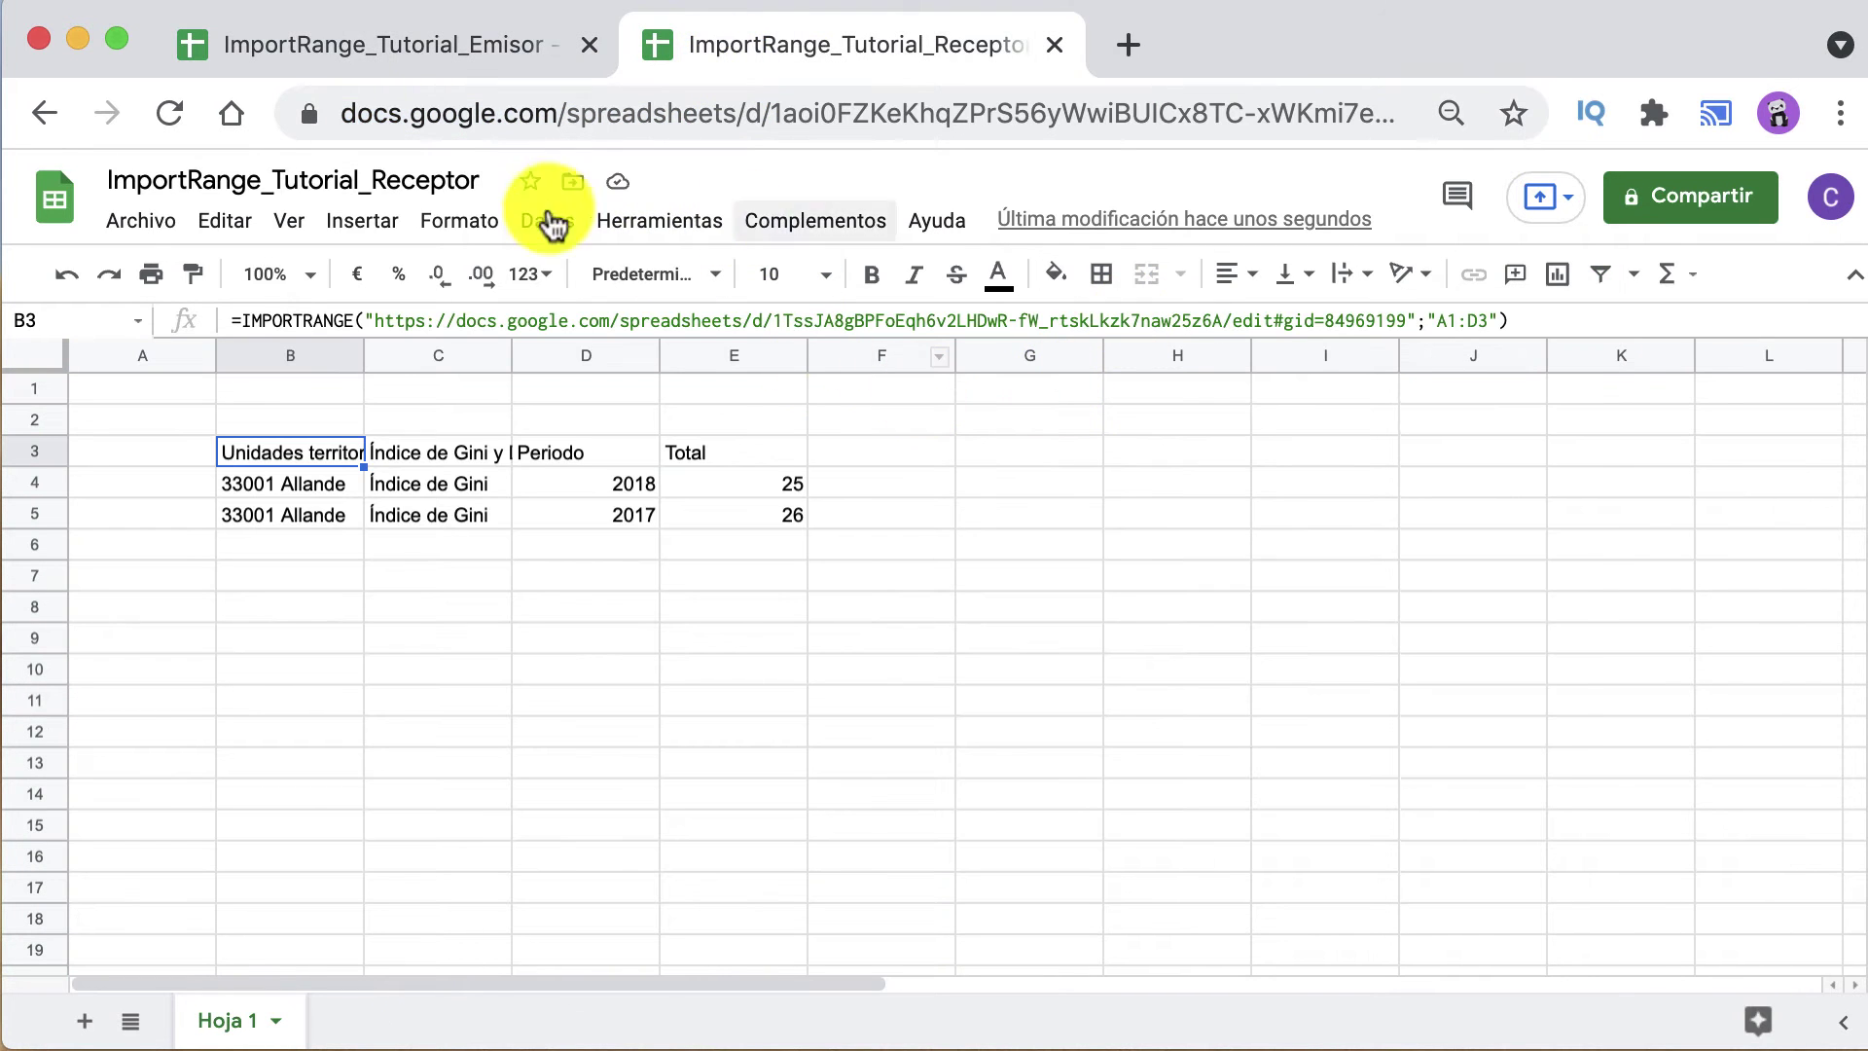
{"action": "left_click", "coordinate": [1437, 320]}
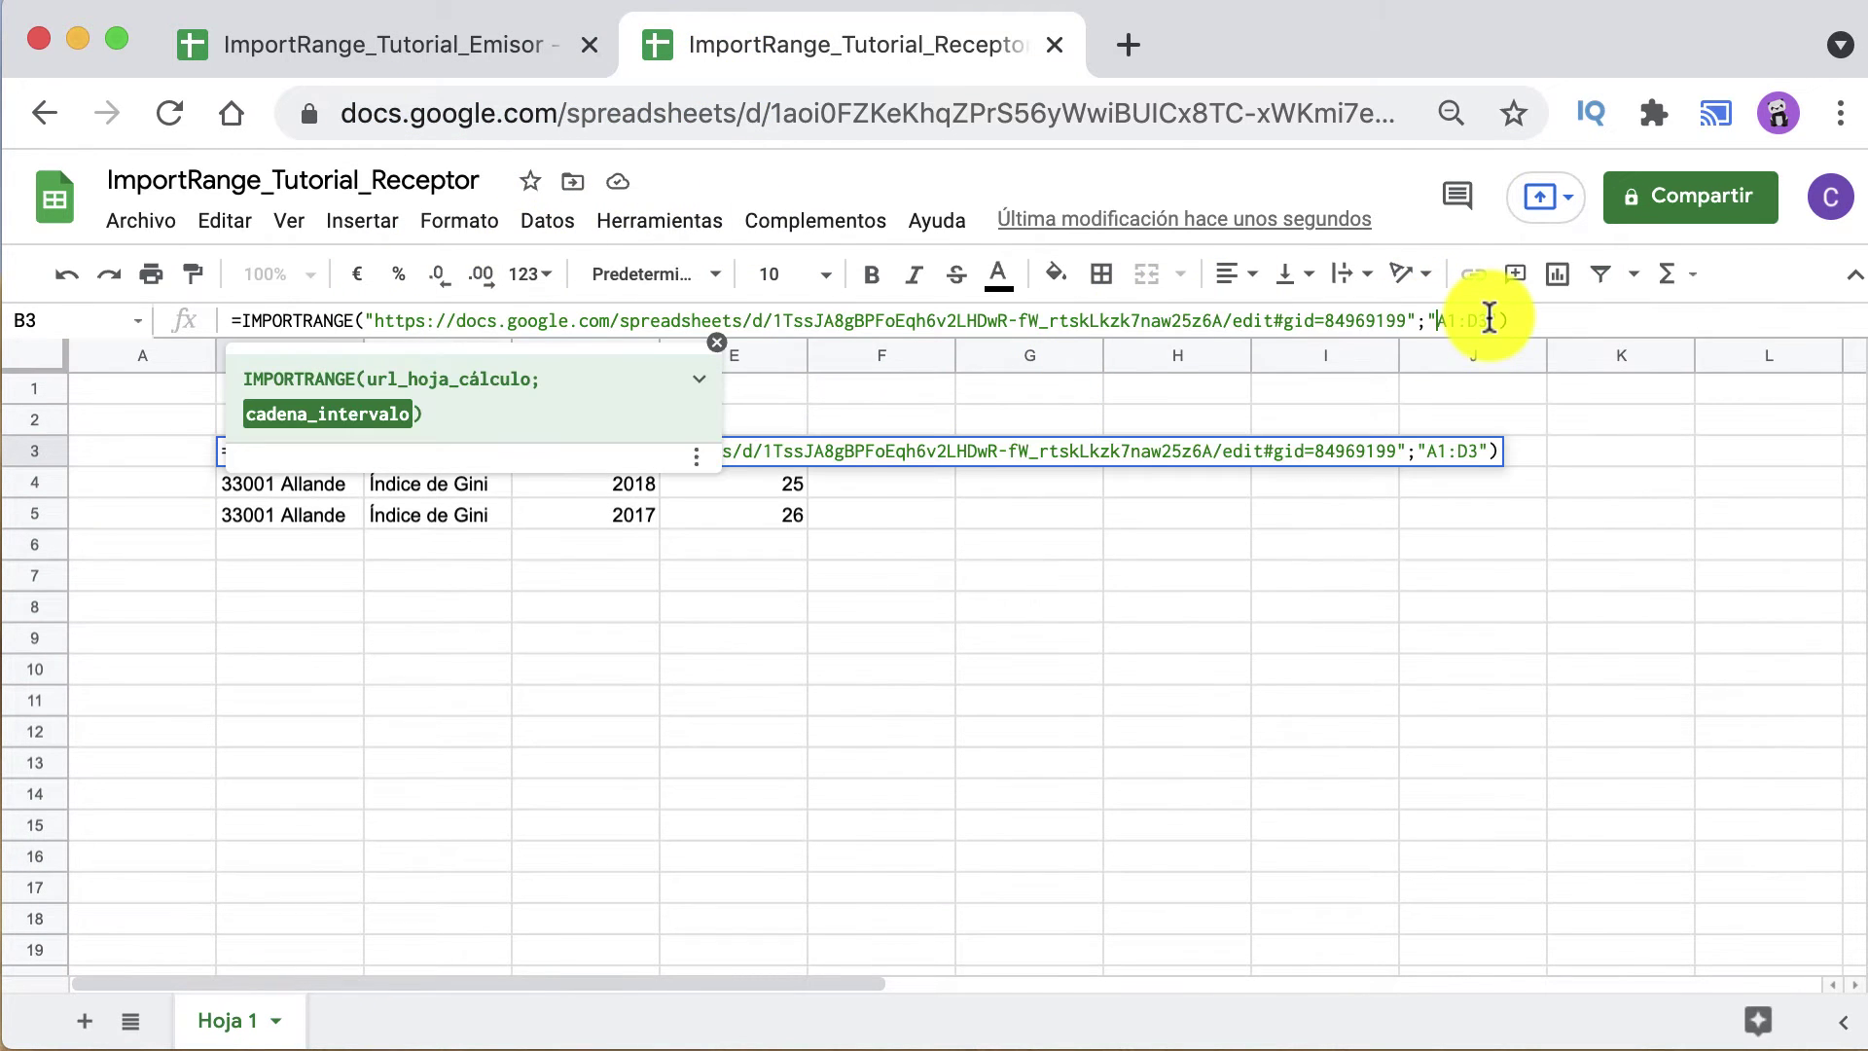
{"action": "type", "text": "Renta"}
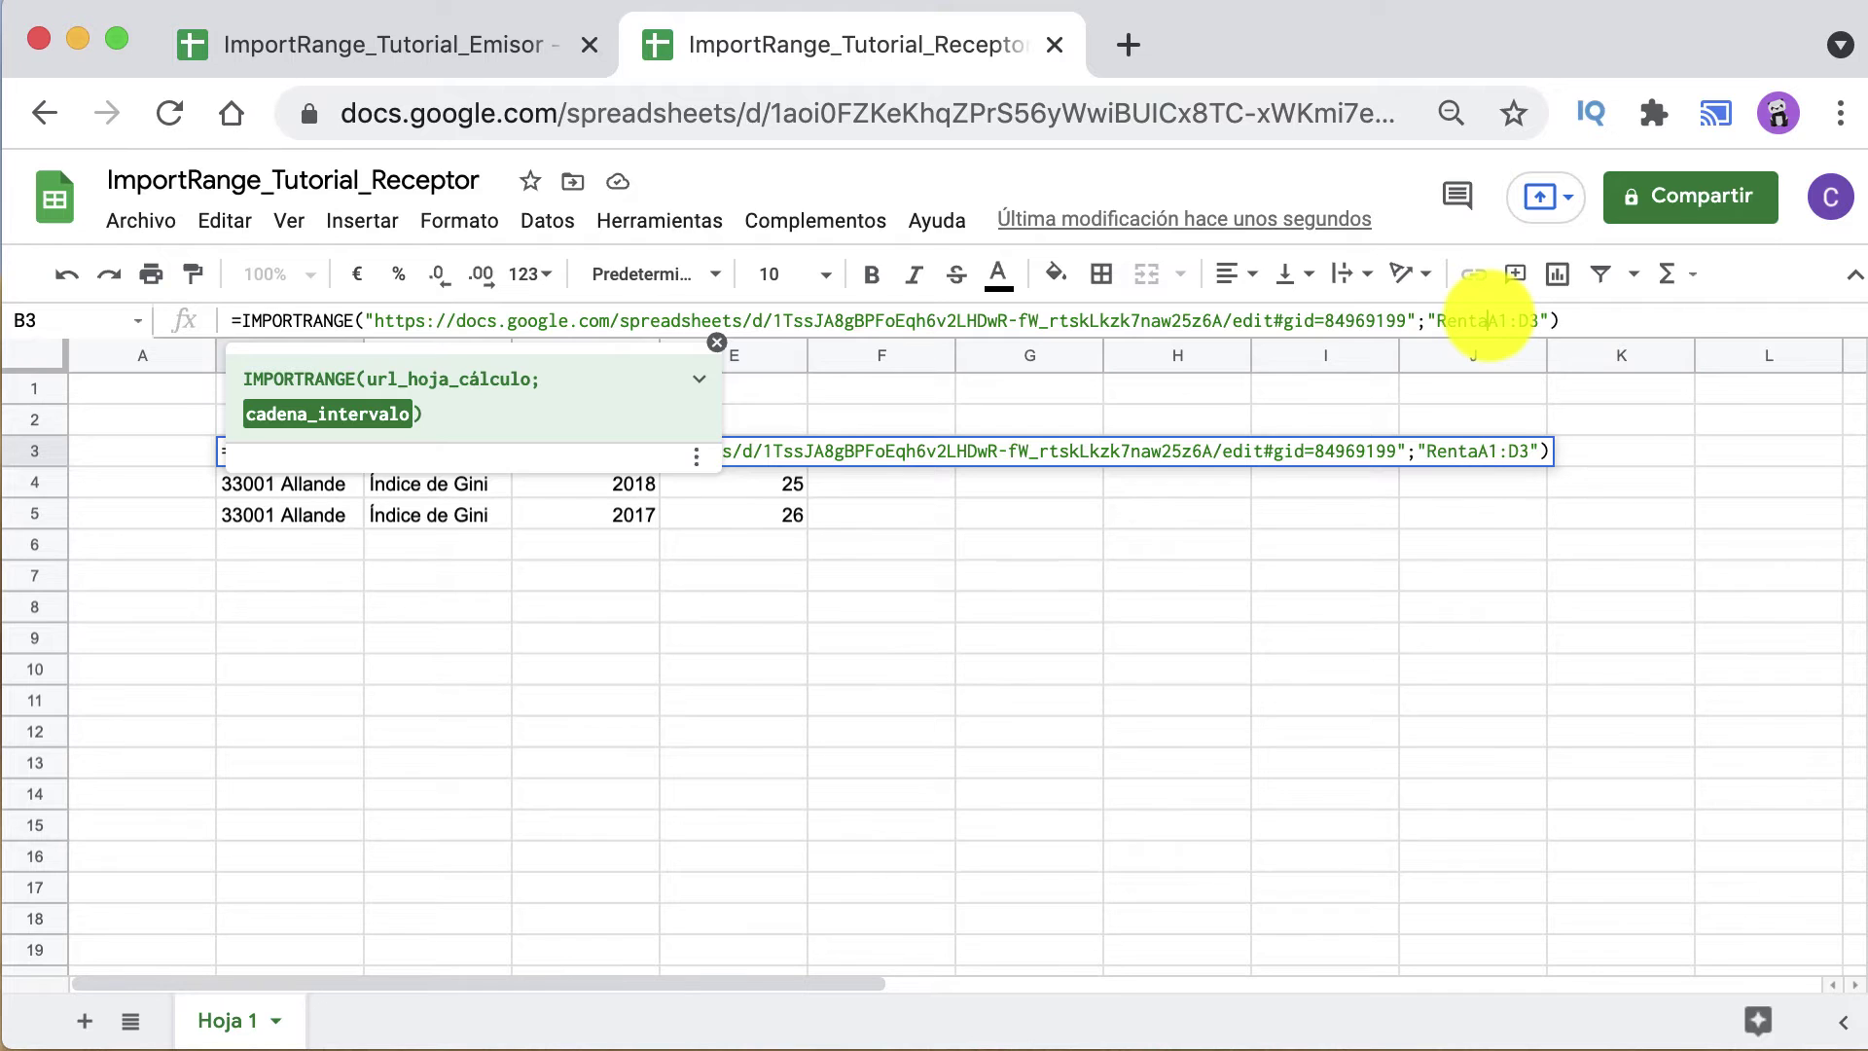
{"action": "type", "text": "!"}
{"action": "key", "text": "Return"}
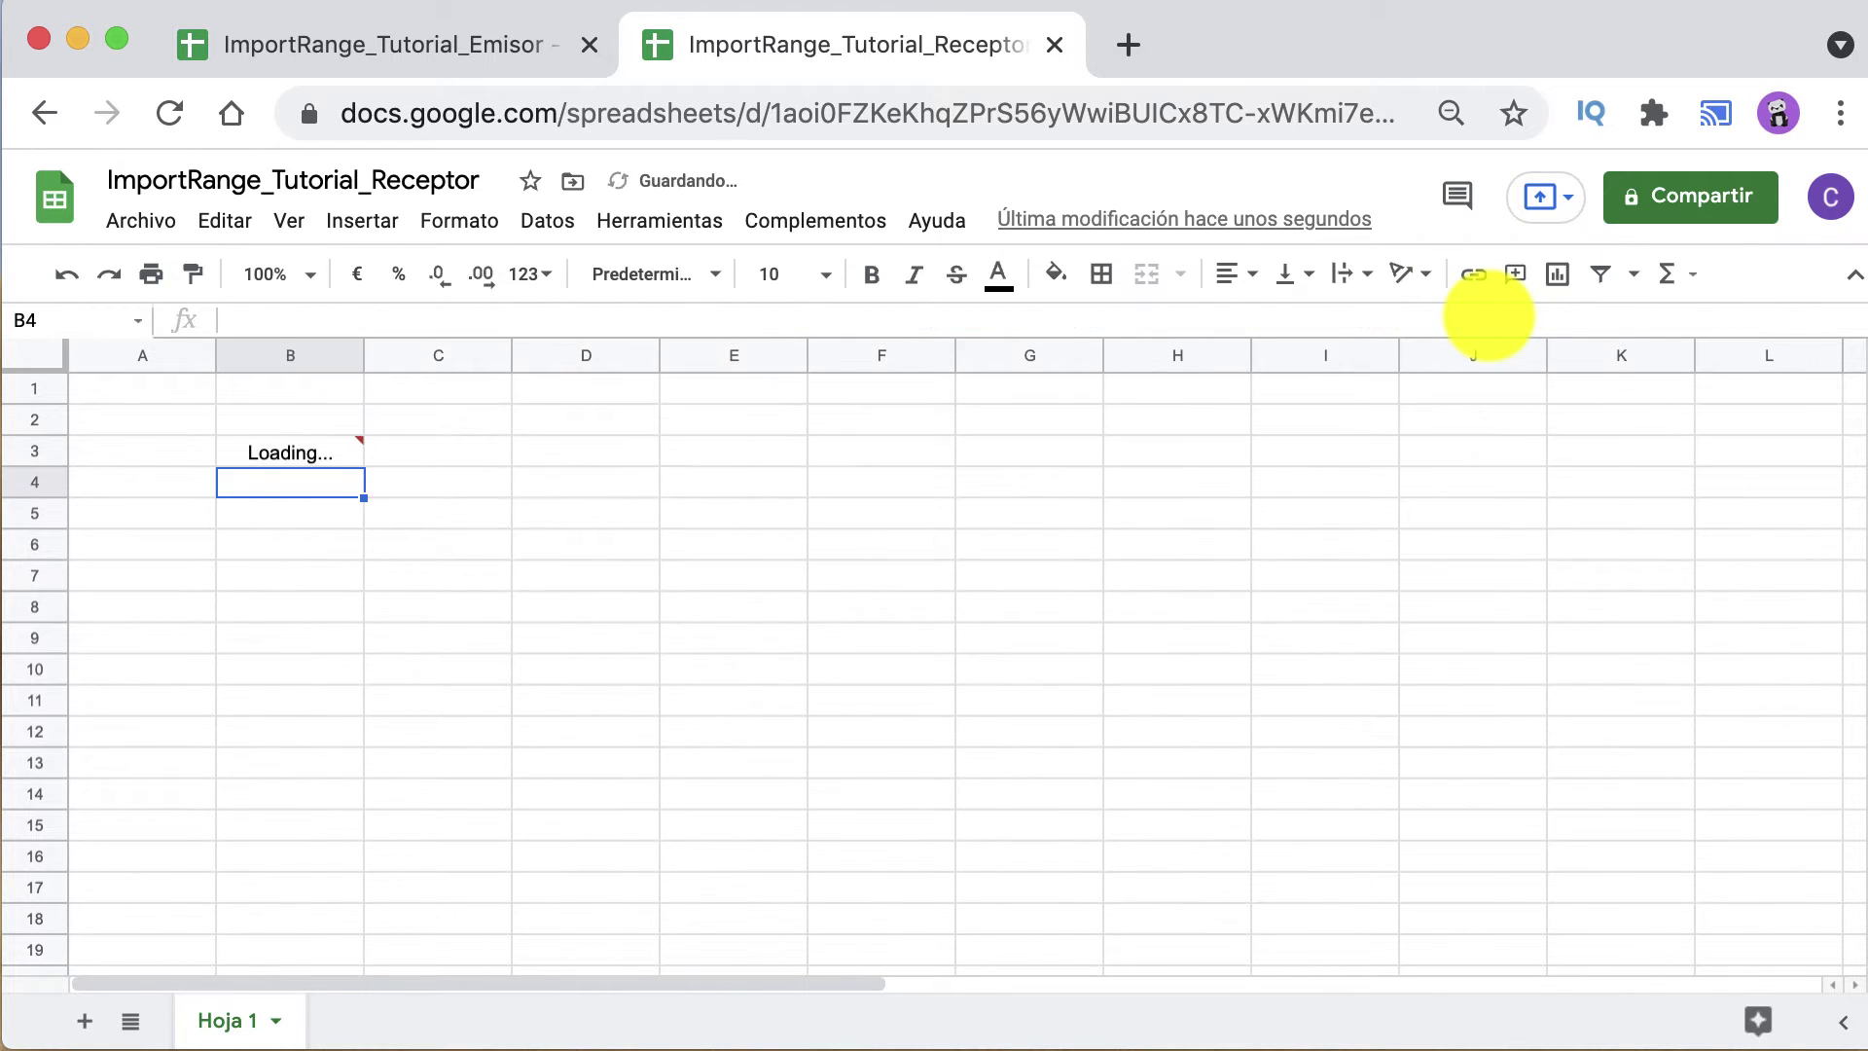
{"action": "key", "text": "Up"}
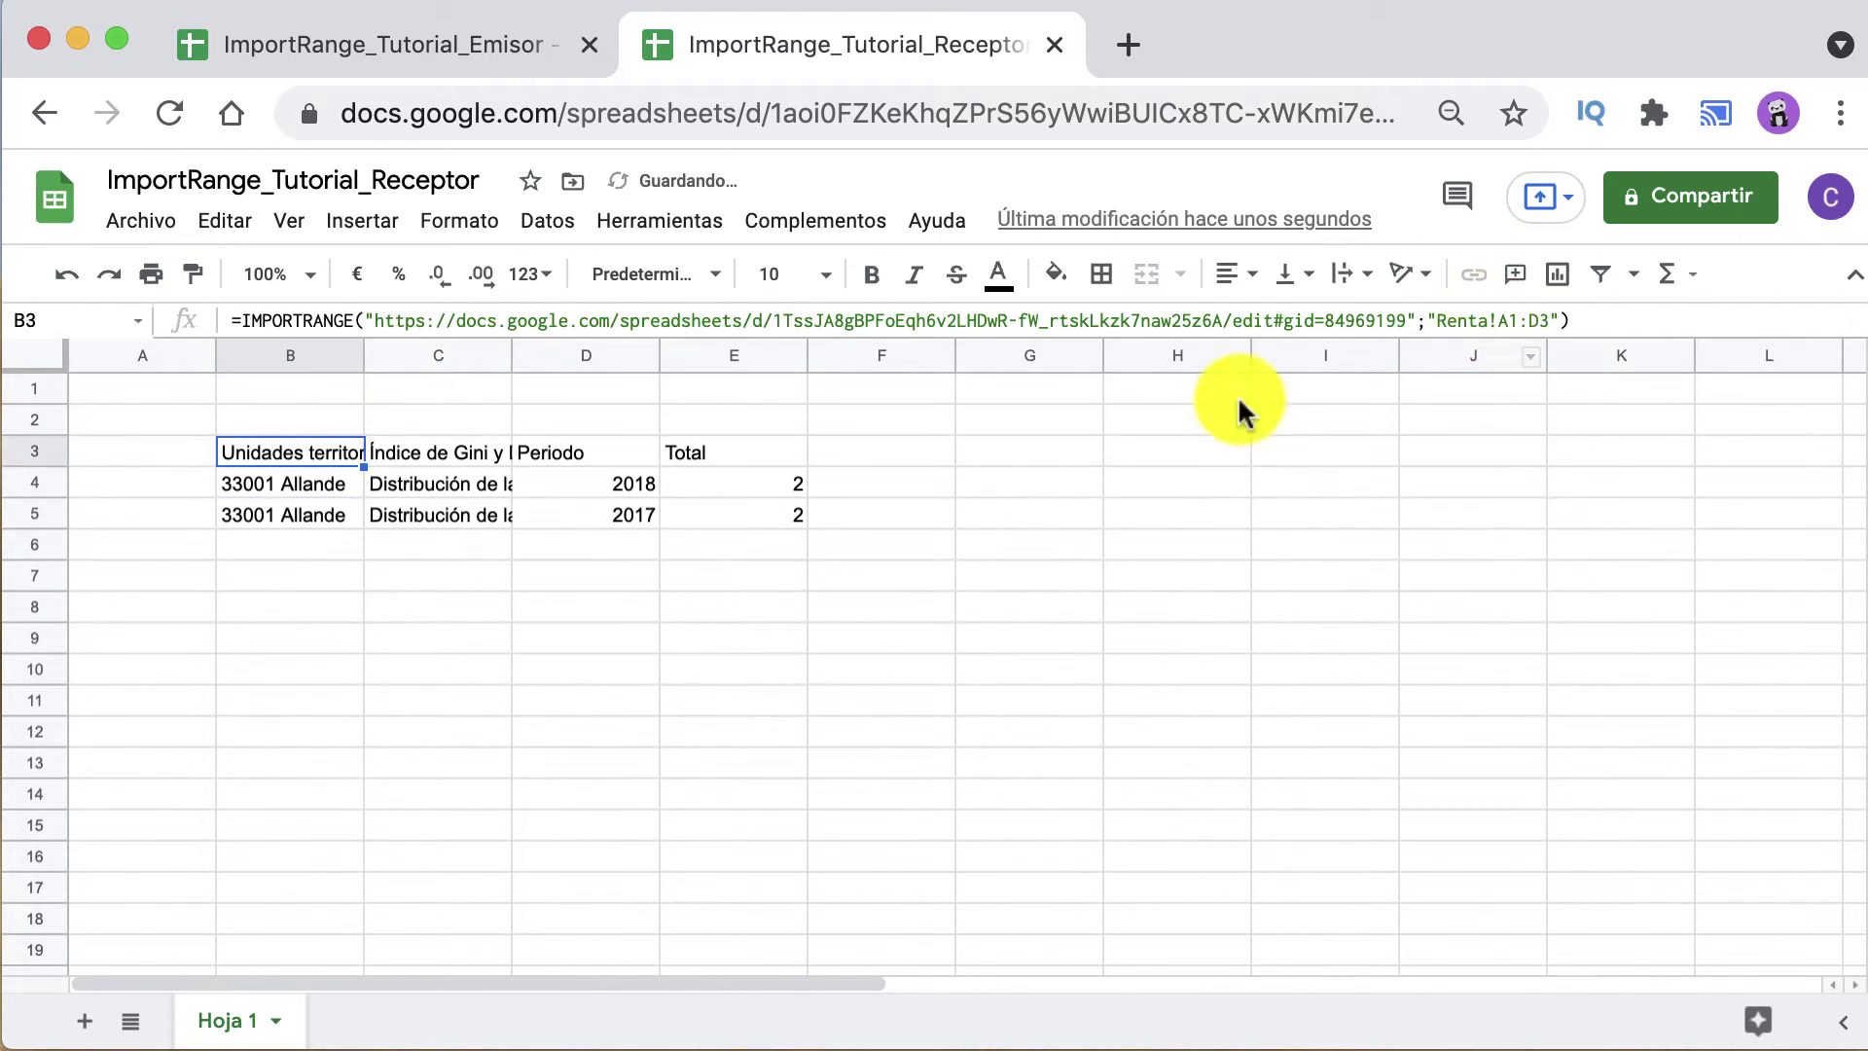
{"action": "double_click", "coordinate": [510, 356]}
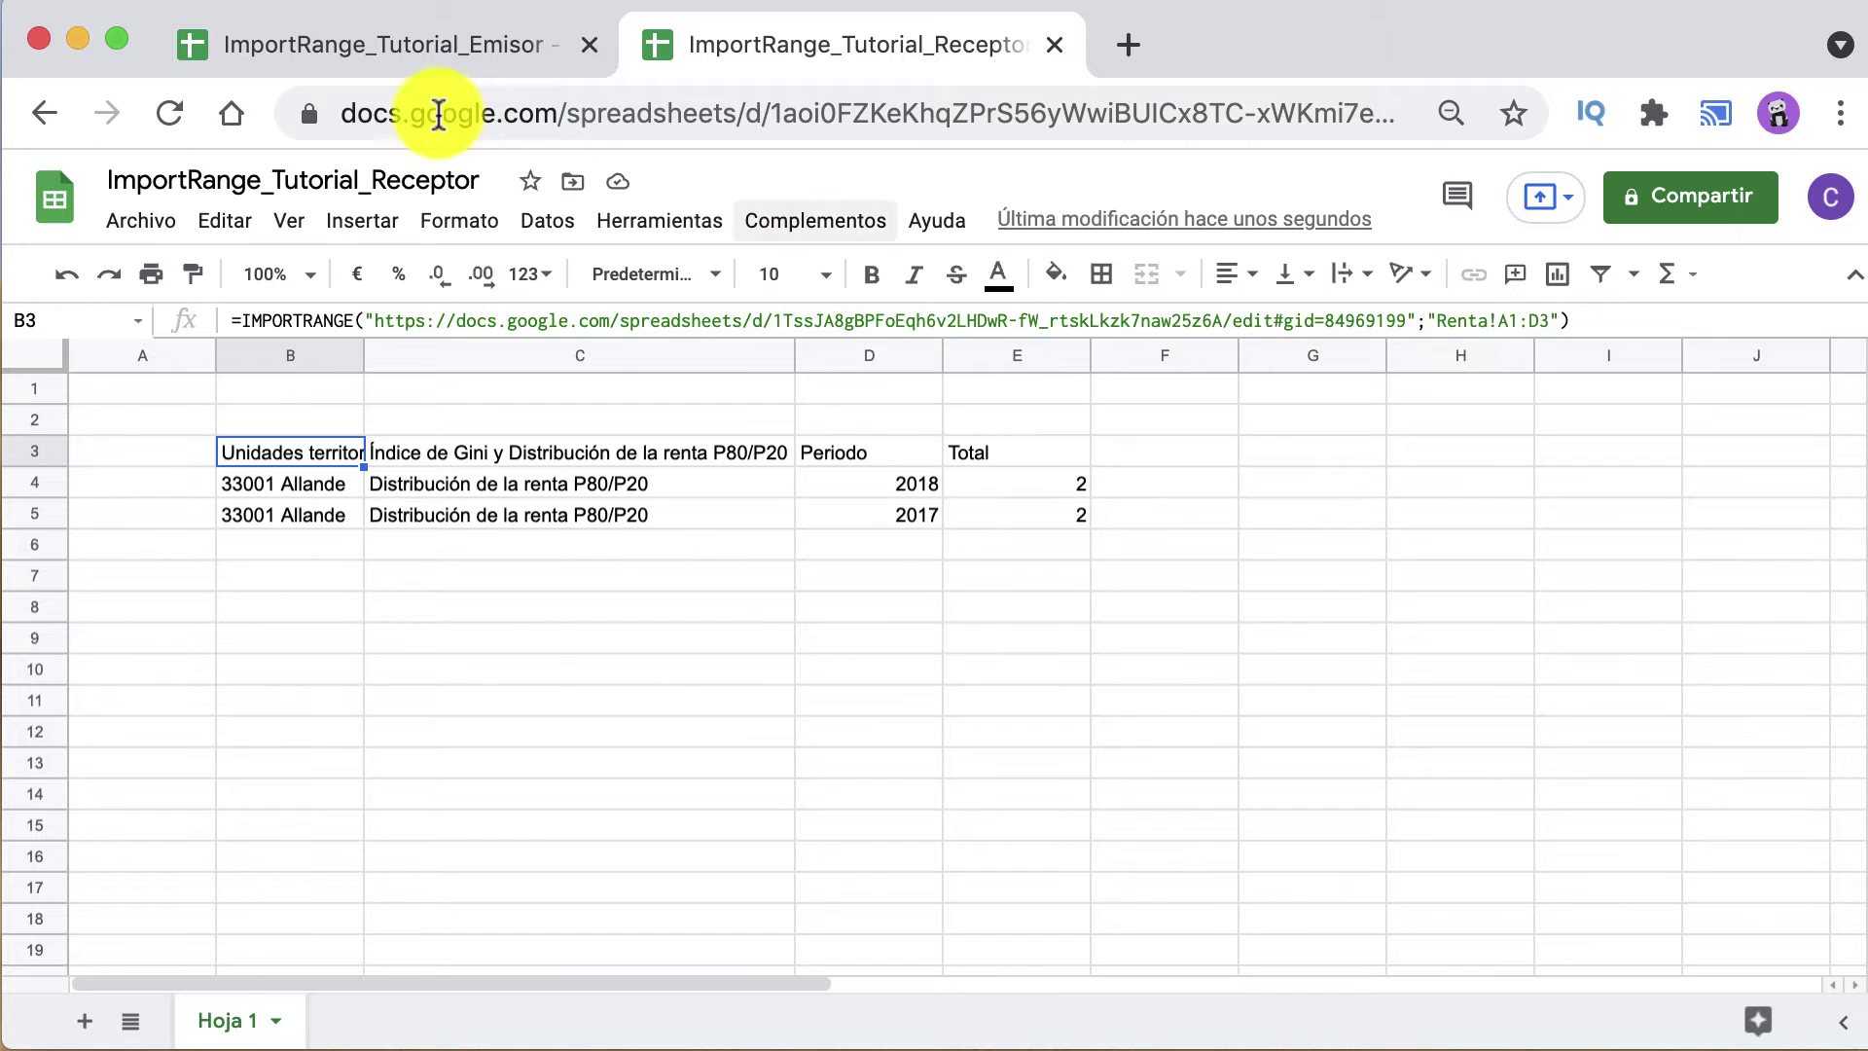
Open the Renta sheet in the Emisor spreadsheet.
{"action": "left_click", "coordinate": [421, 66]}
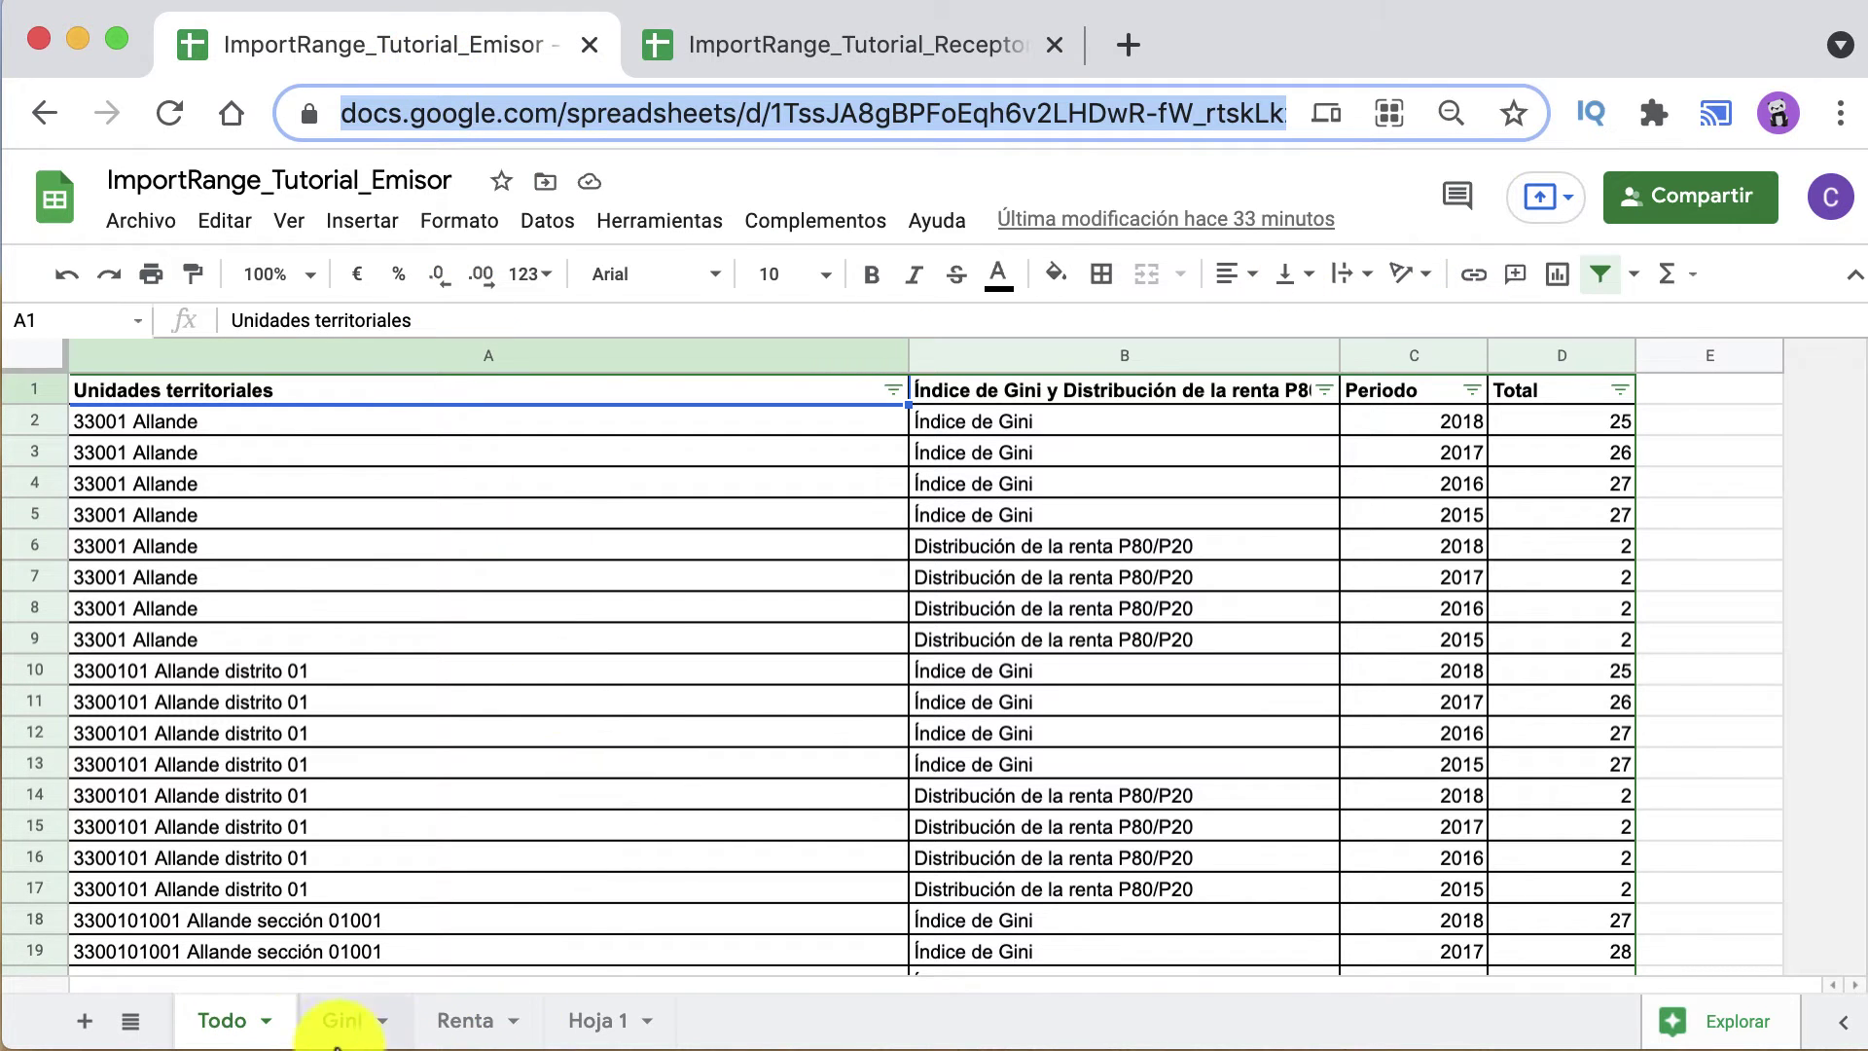
{"action": "left_click", "coordinate": [755, 44]}
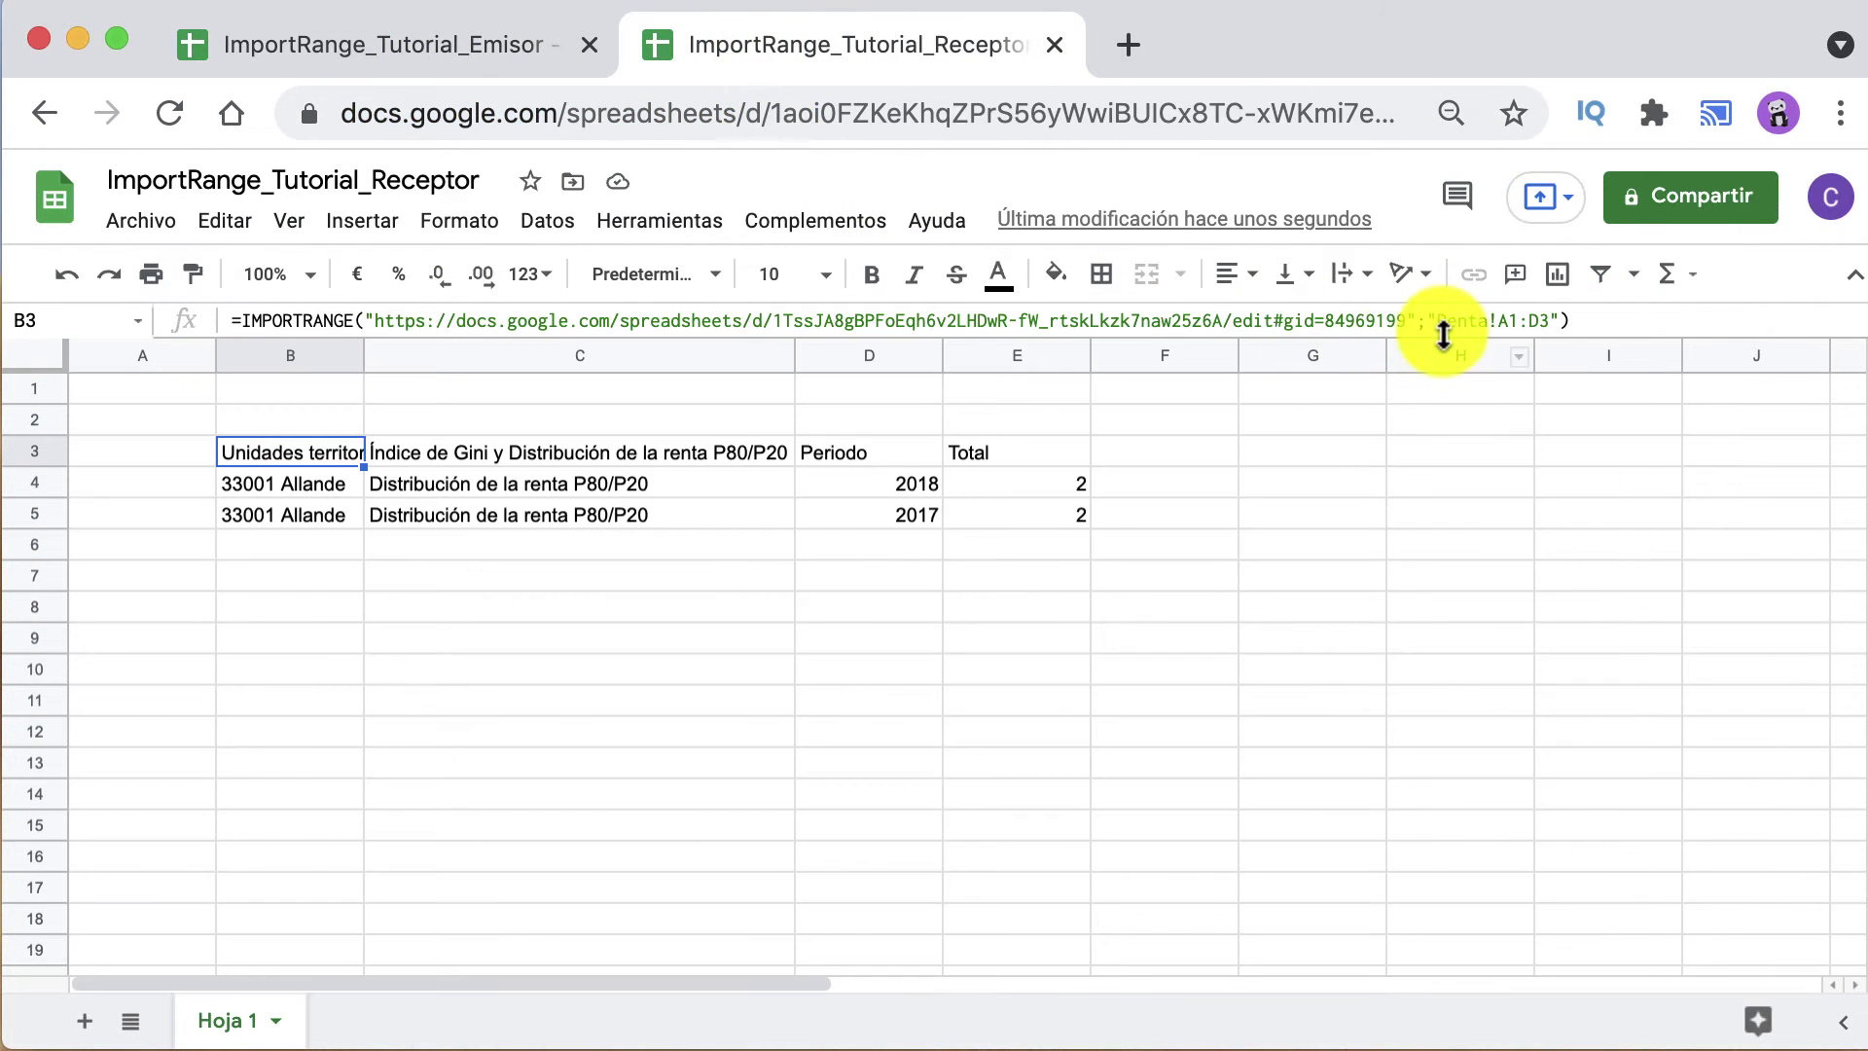
{"action": "left_click", "coordinate": [436, 44]}
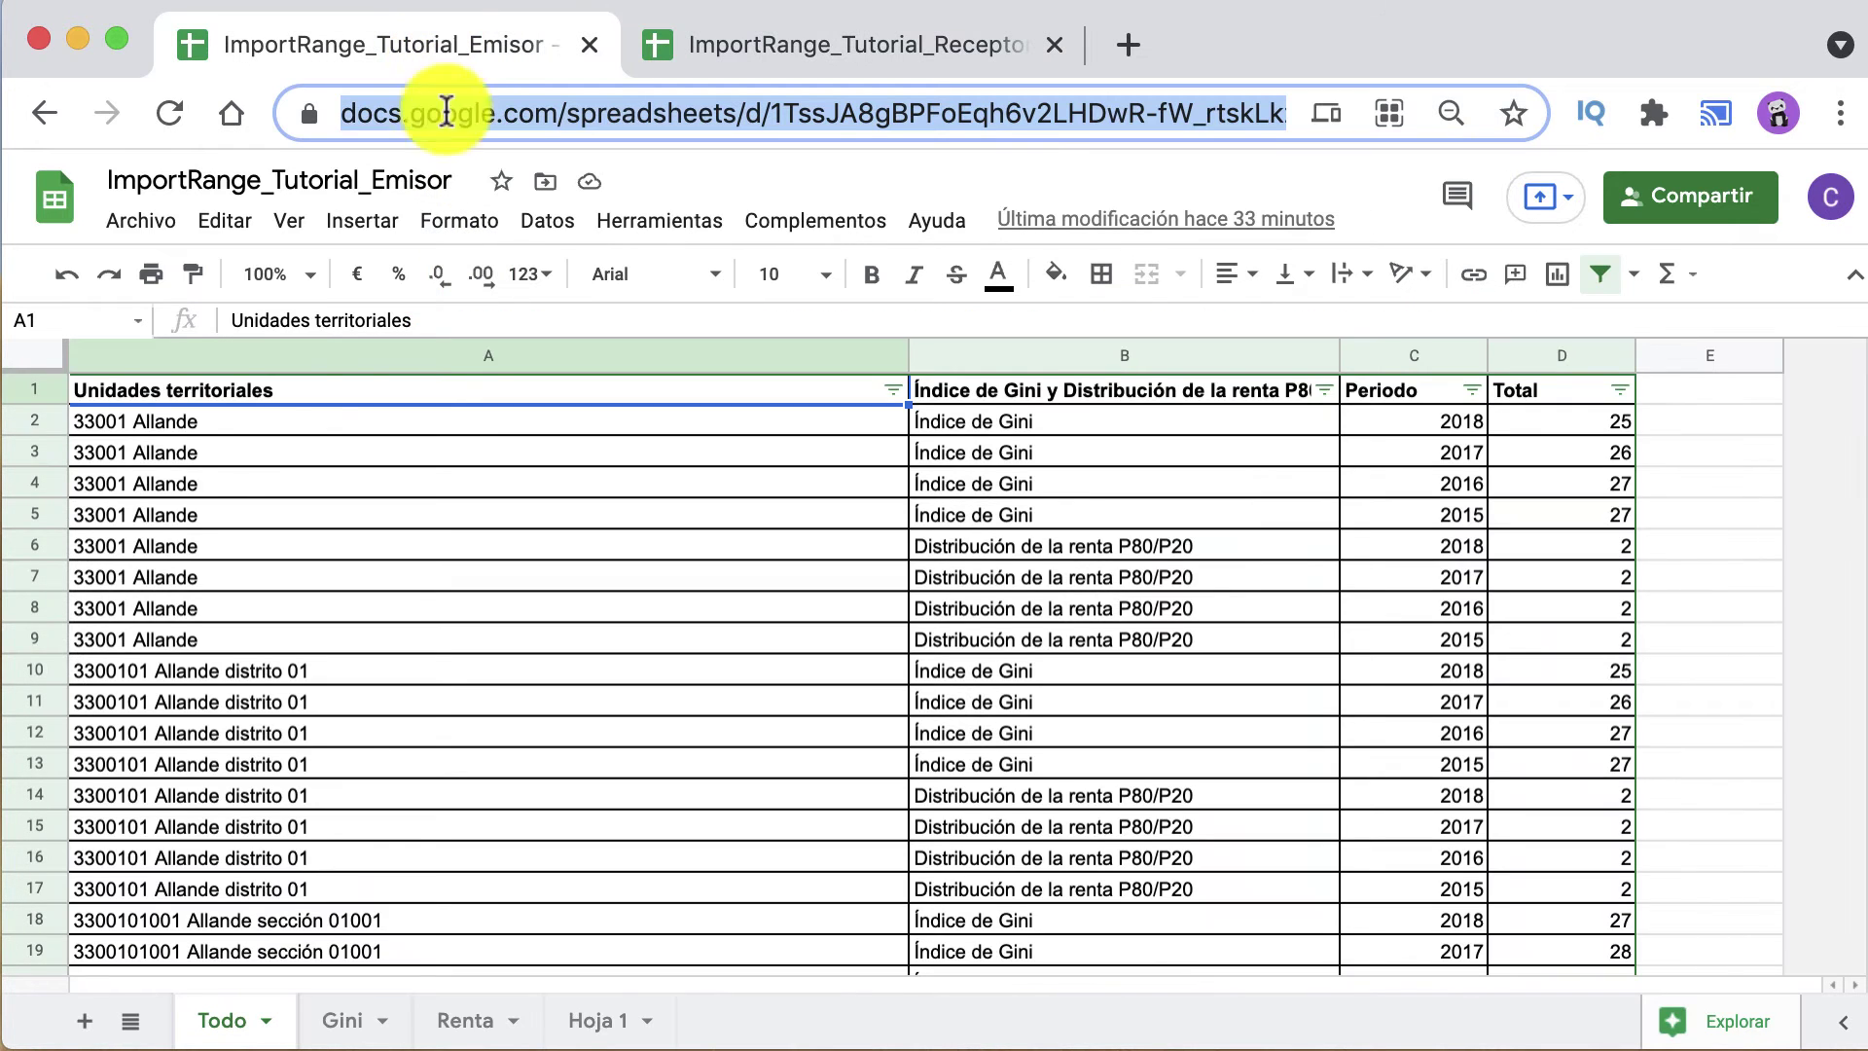
{"action": "left_click", "coordinate": [467, 1020]}
Select rows 2 through 141 on the Renta sheet and delete them.
{"action": "left_click", "coordinate": [35, 425]}
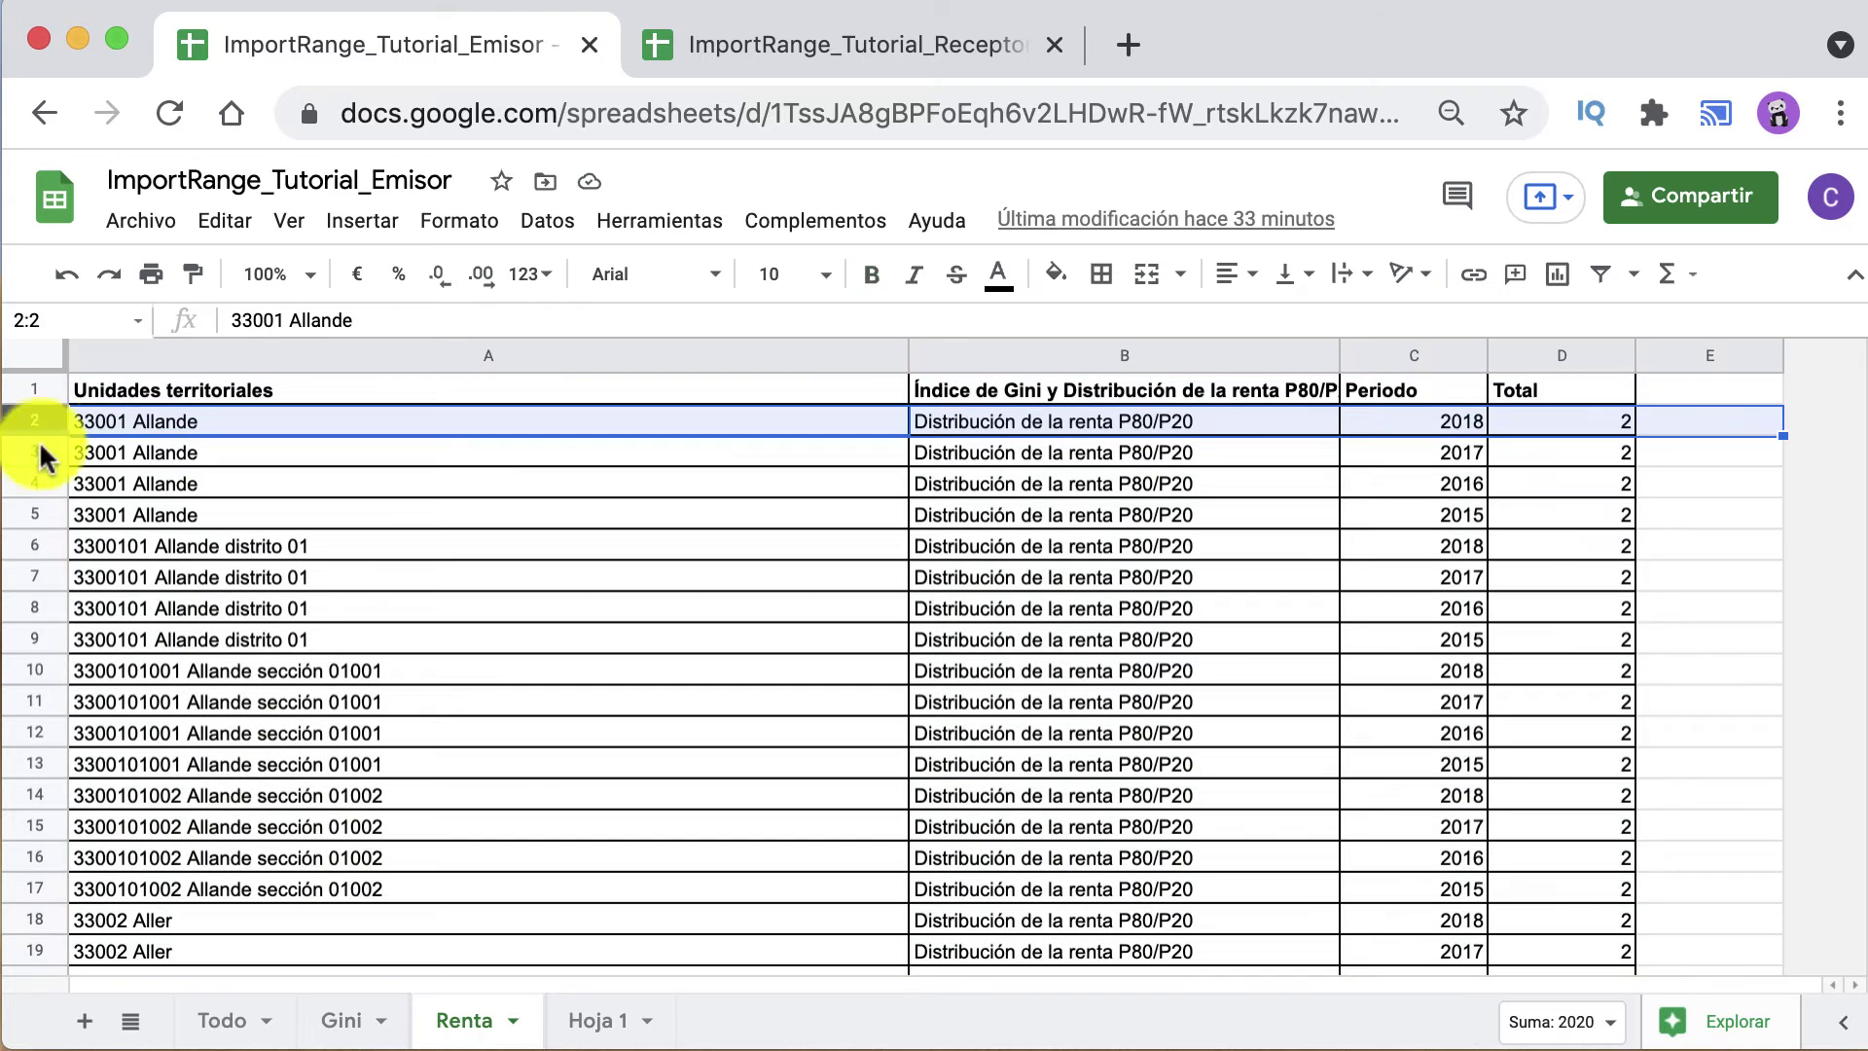
{"action": "scroll", "coordinate": [33, 807], "scroll_direction": "down", "scroll_amount": 2}
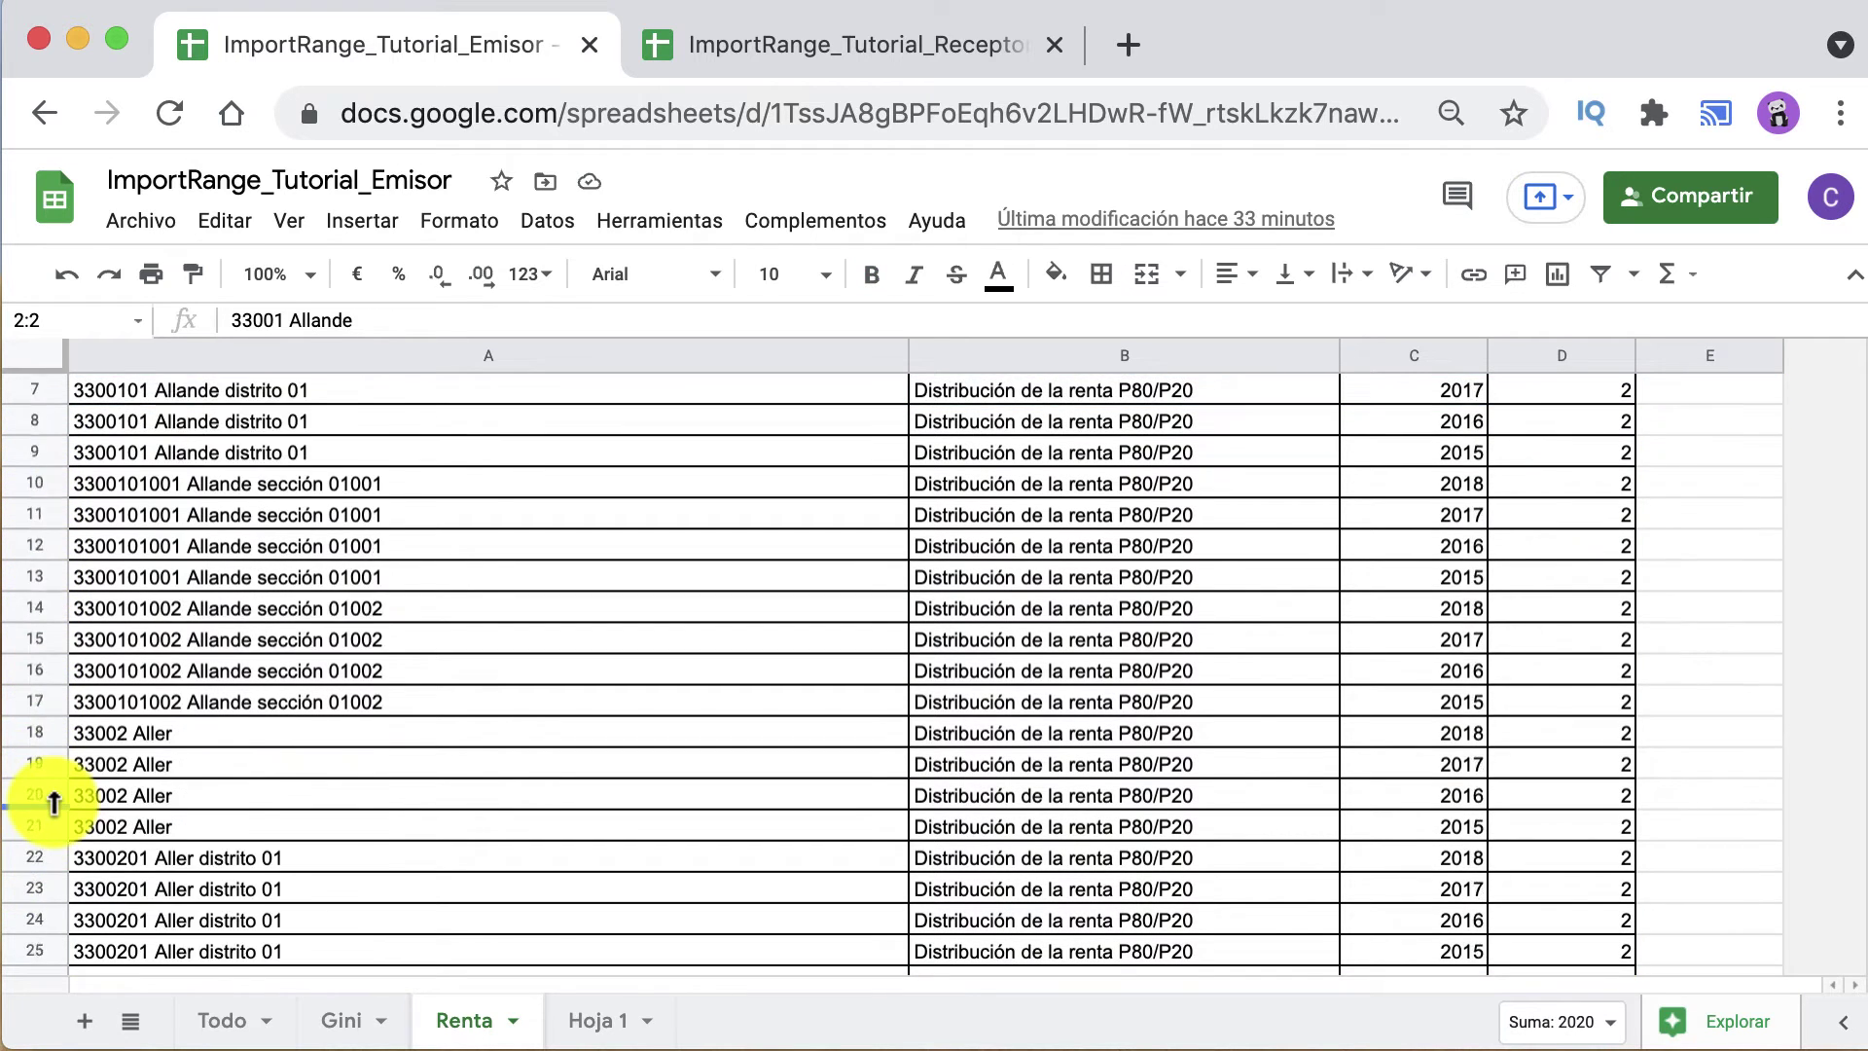
{"action": "scroll", "coordinate": [39, 798], "scroll_direction": "down", "scroll_amount": 2}
{"action": "scroll", "coordinate": [39, 798], "scroll_direction": "down", "scroll_amount": 3}
{"action": "scroll", "coordinate": [49, 803], "scroll_direction": "down", "scroll_amount": 4}
{"action": "scroll", "coordinate": [51, 803], "scroll_direction": "down", "scroll_amount": 3}
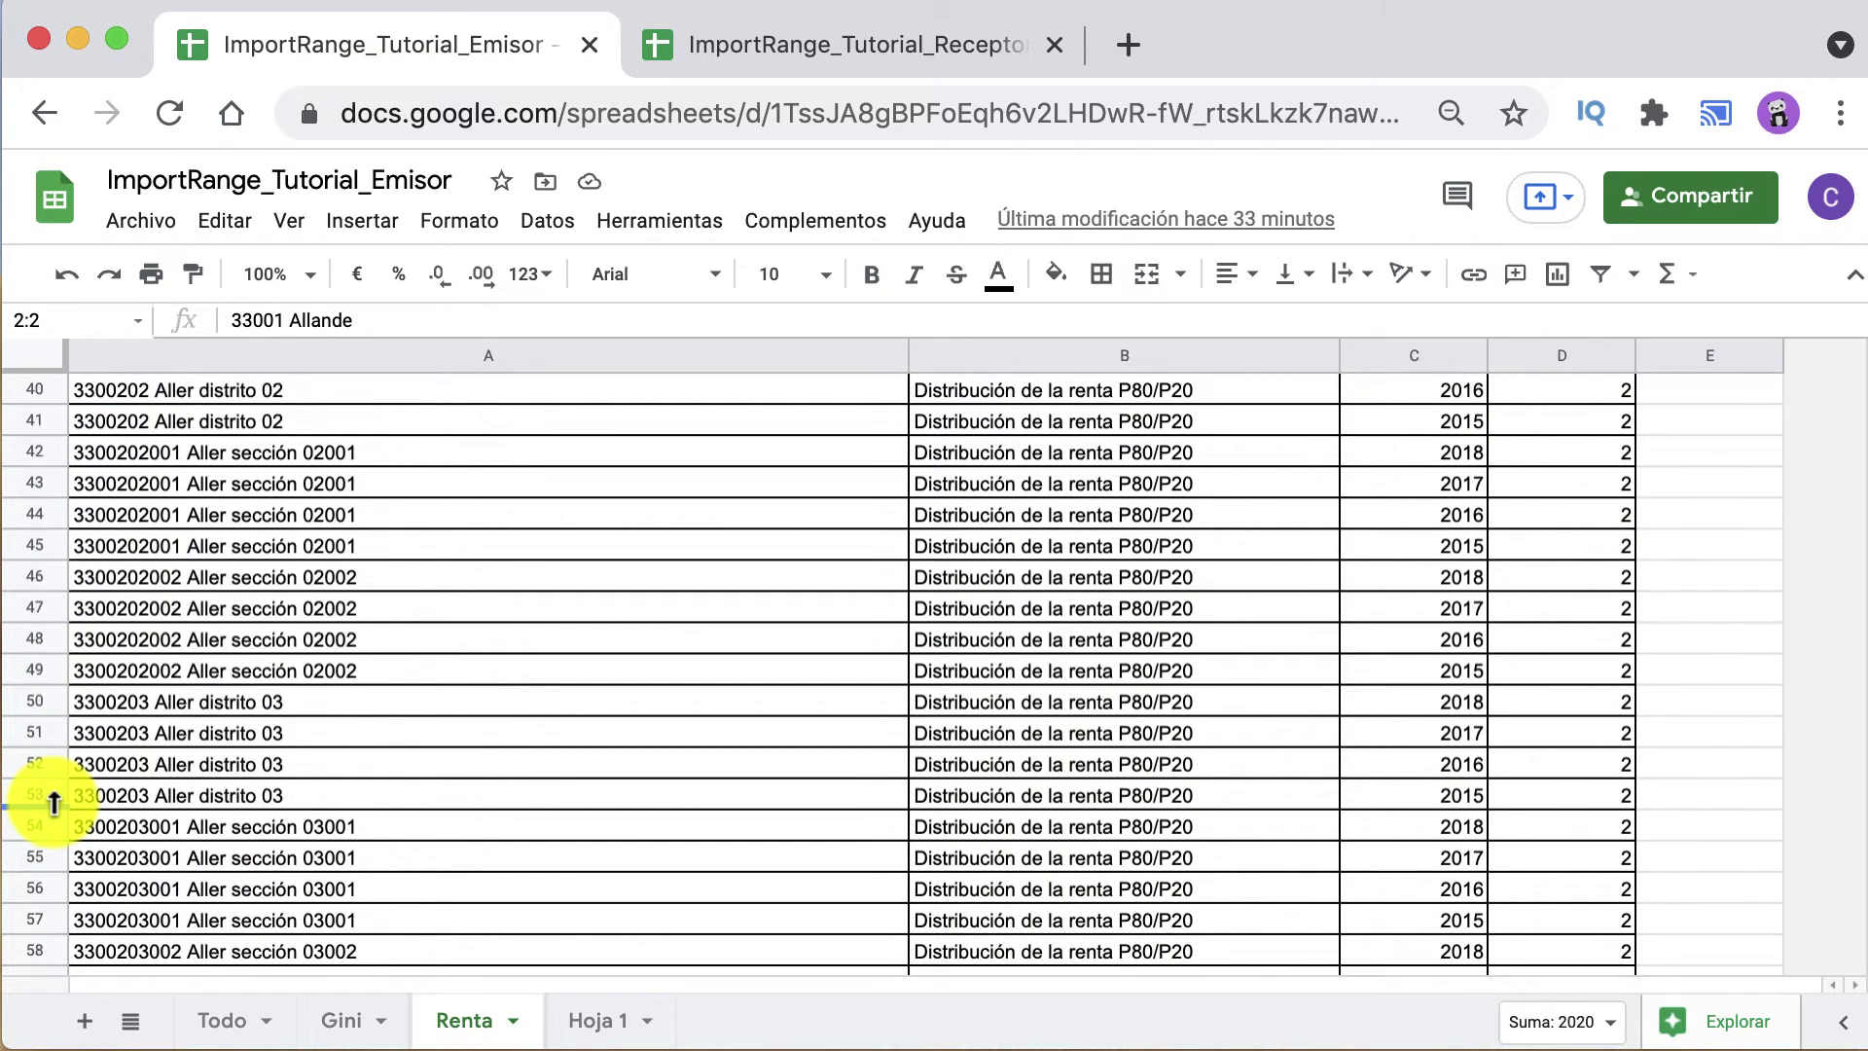
{"action": "scroll", "coordinate": [49, 803], "scroll_direction": "down", "scroll_amount": 1}
{"action": "scroll", "coordinate": [39, 720], "scroll_direction": "down", "scroll_amount": 1}
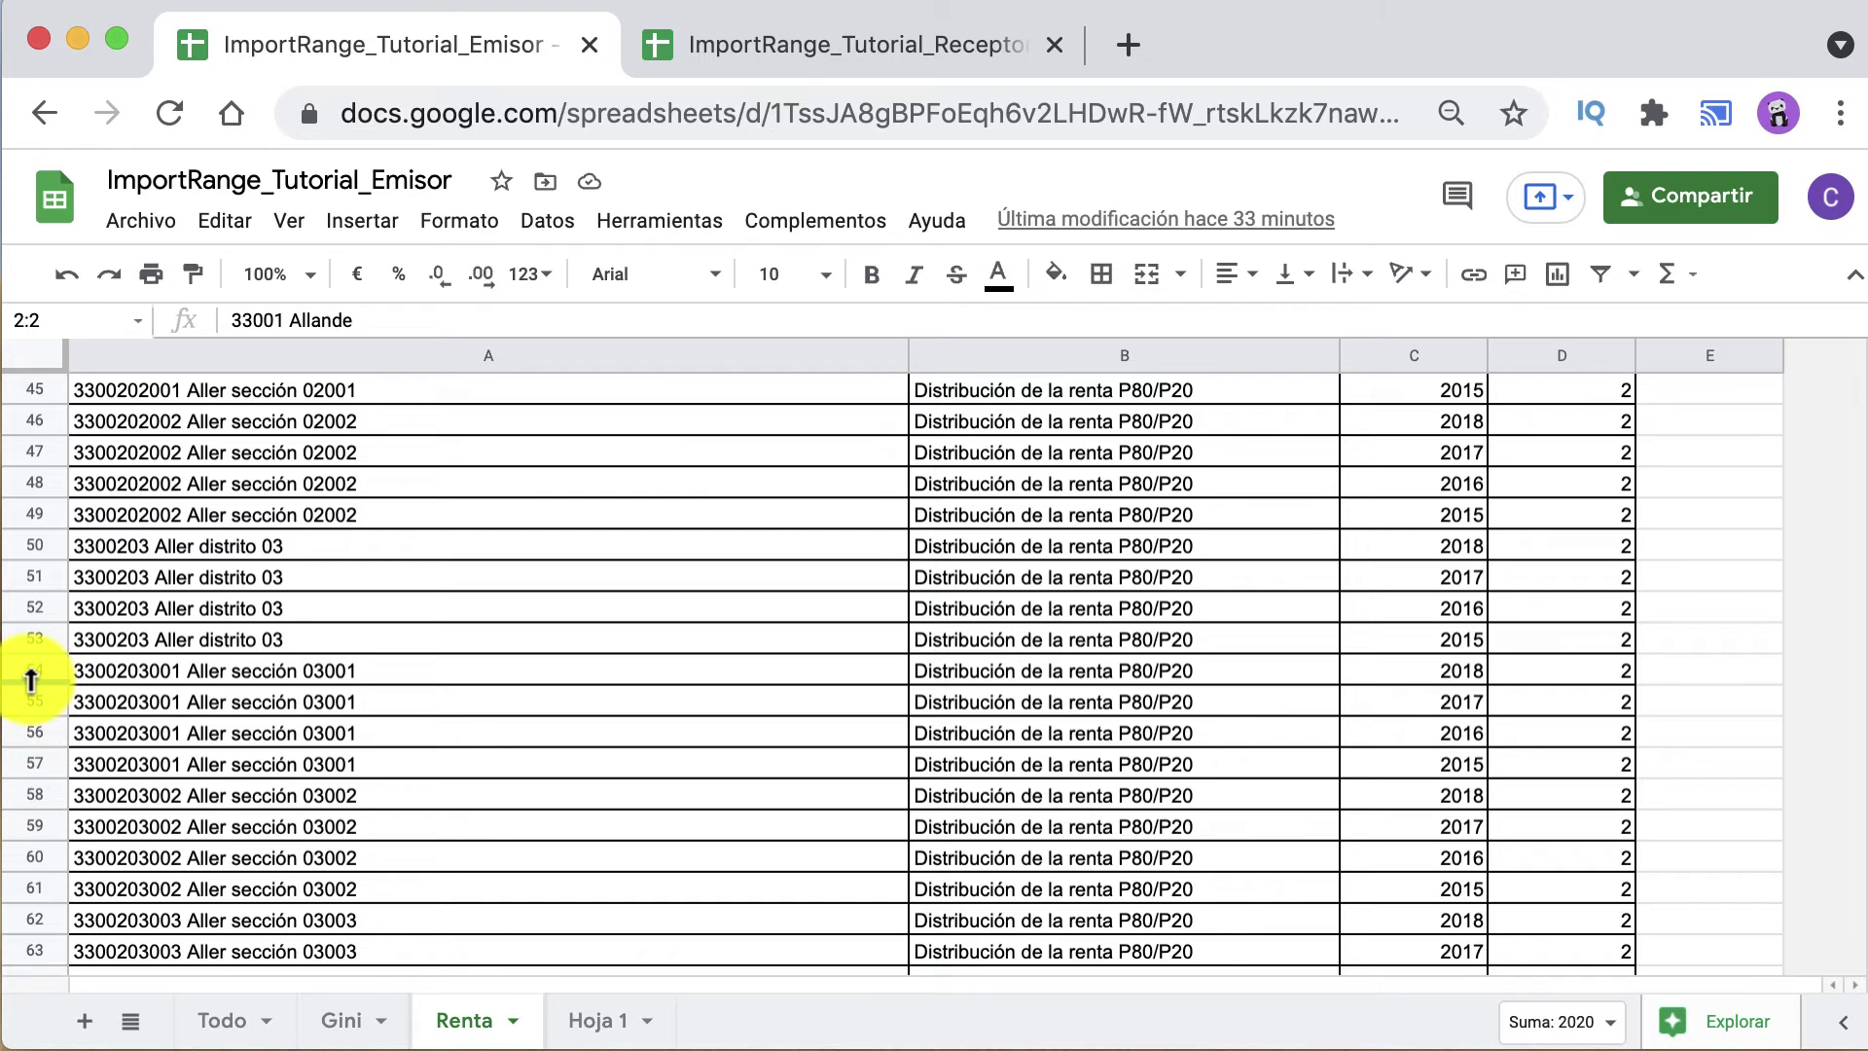
{"action": "scroll", "coordinate": [35, 689], "scroll_direction": "down", "scroll_amount": 4}
{"action": "scroll", "coordinate": [35, 692], "scroll_direction": "down", "scroll_amount": 7}
{"action": "scroll", "coordinate": [35, 698], "scroll_direction": "down", "scroll_amount": 13}
{"action": "scroll", "coordinate": [35, 700], "scroll_direction": "down", "scroll_amount": 4}
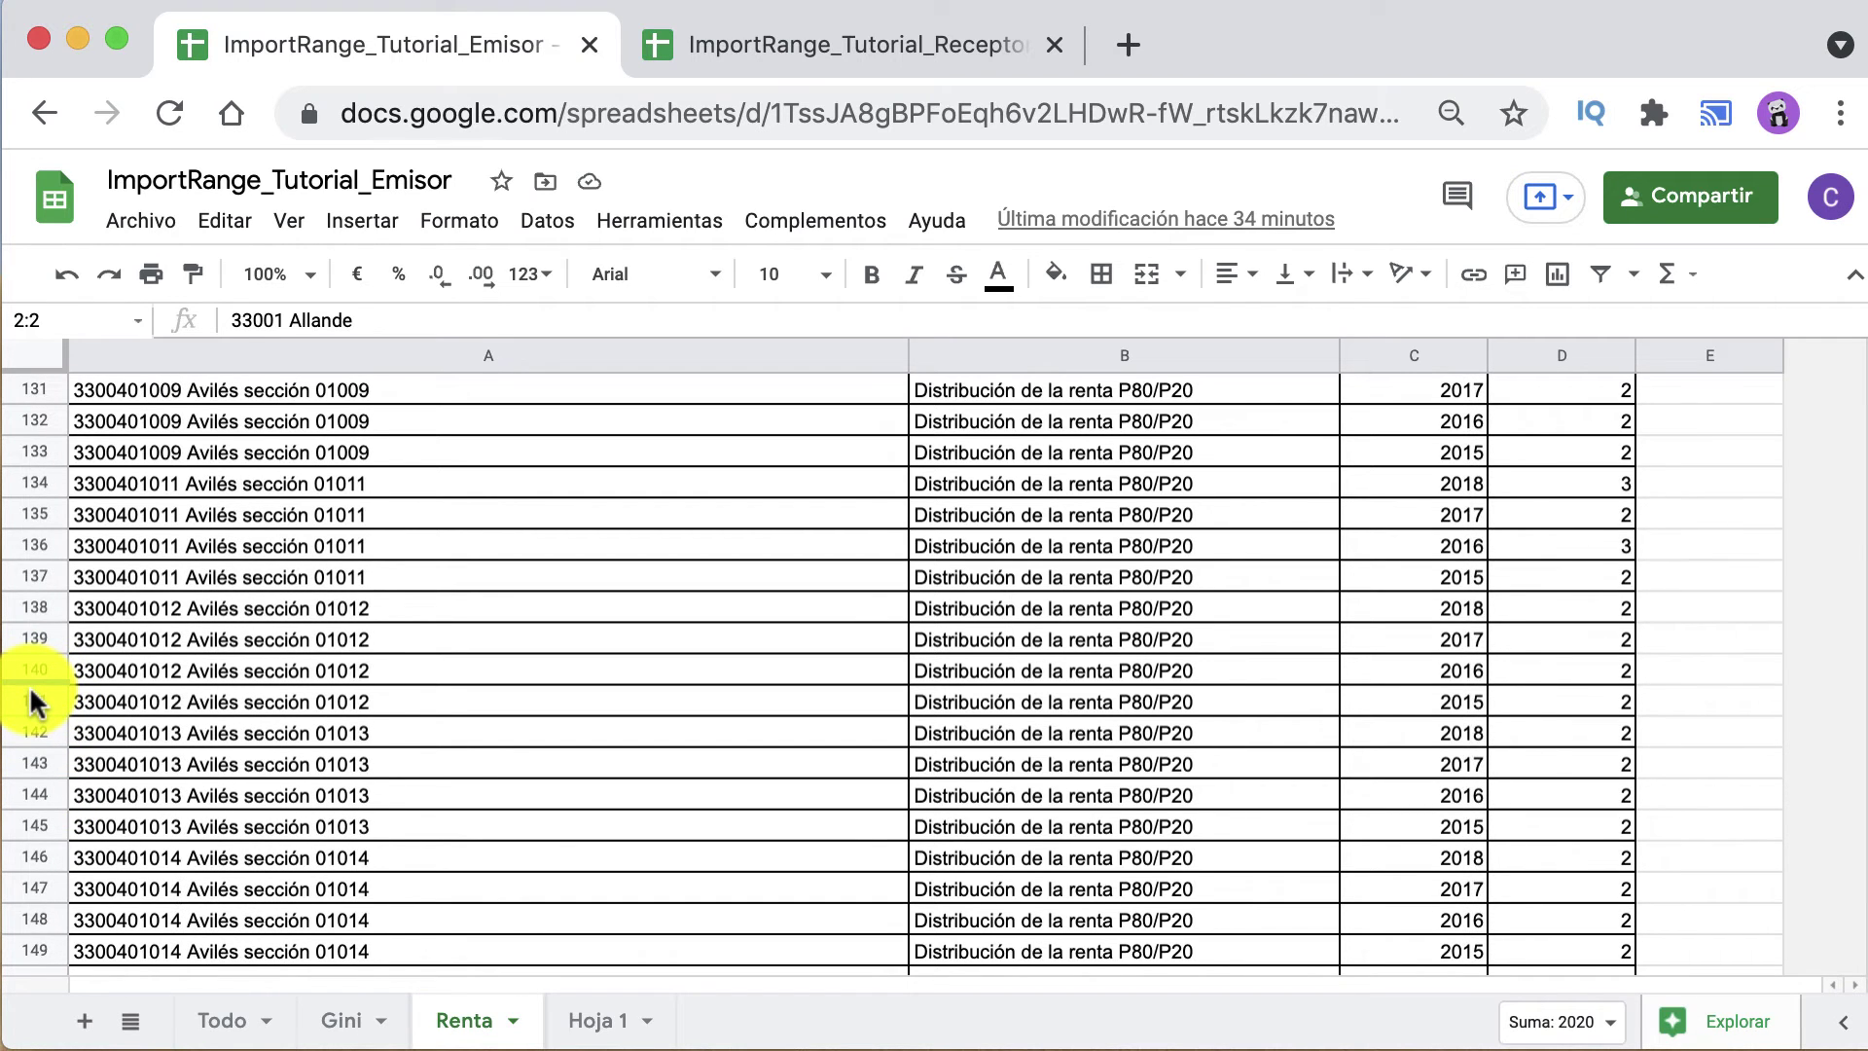
{"action": "left_click", "coordinate": [35, 701], "text": "shift"}
{"action": "right_click", "coordinate": [37, 706]}
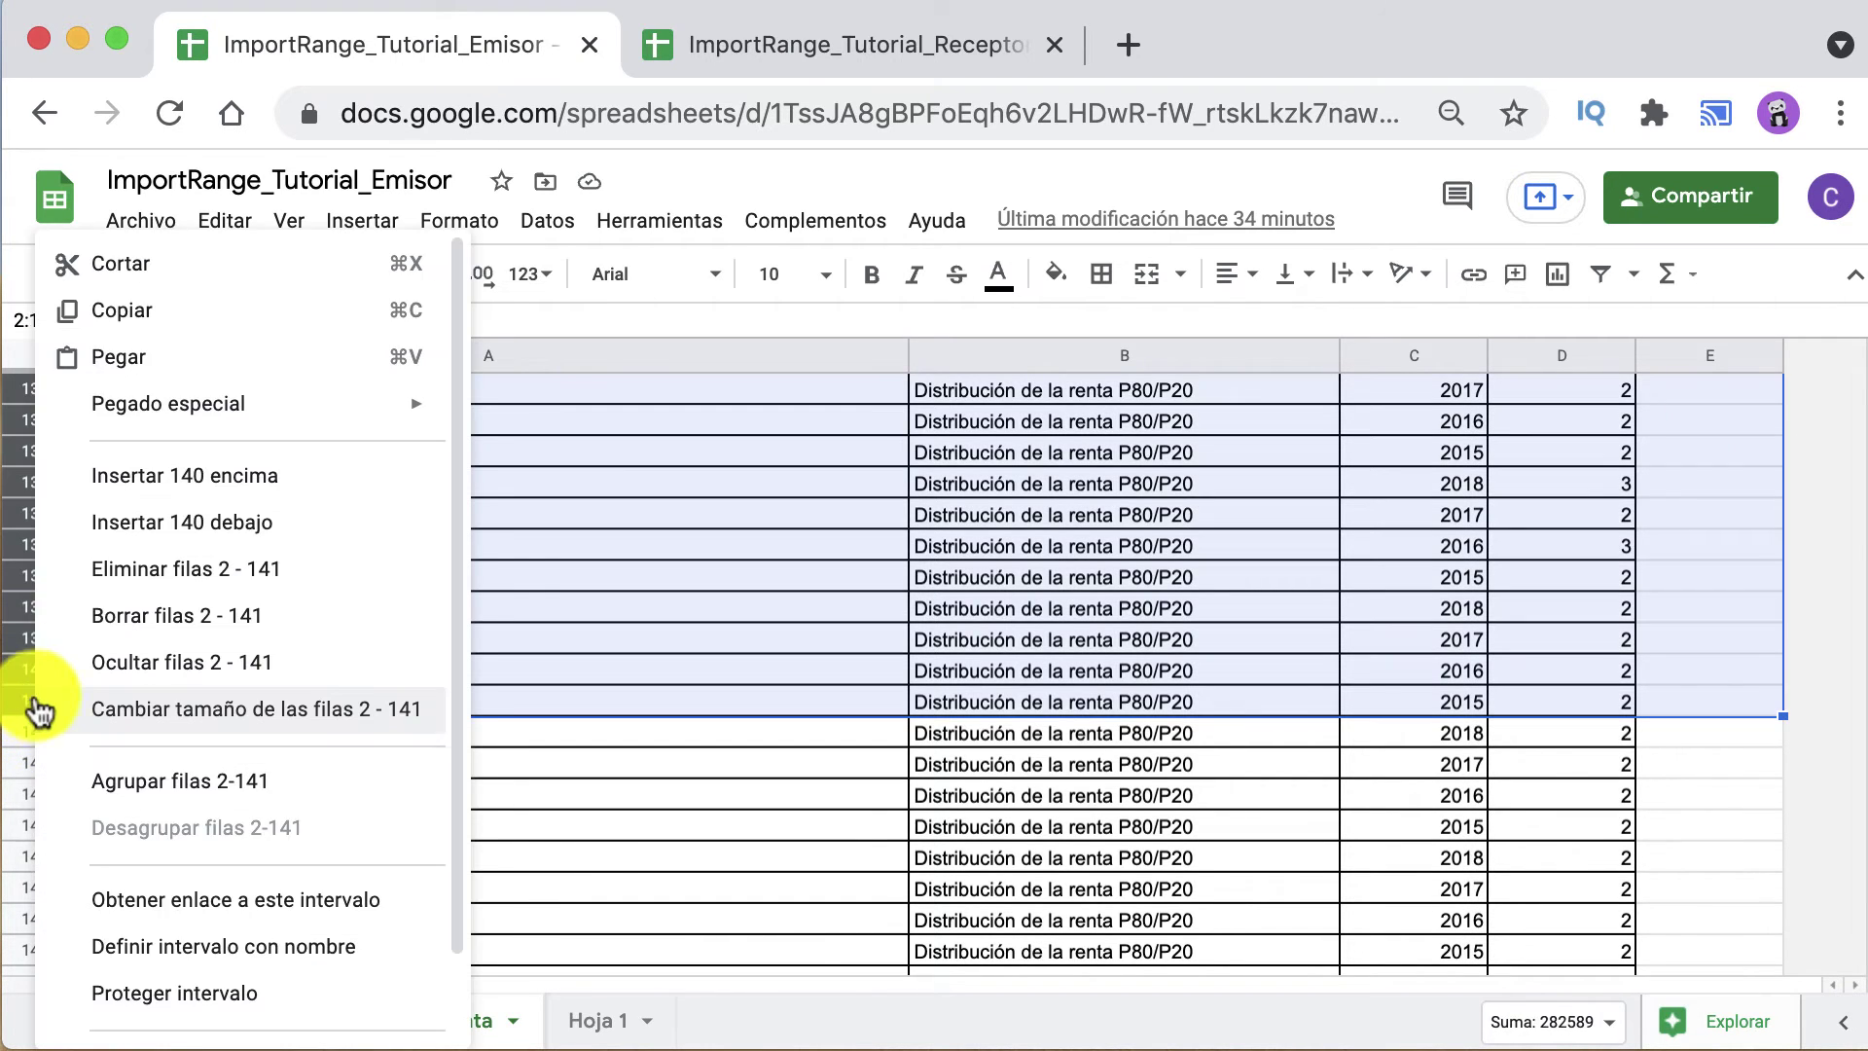
{"action": "left_click", "coordinate": [136, 572]}
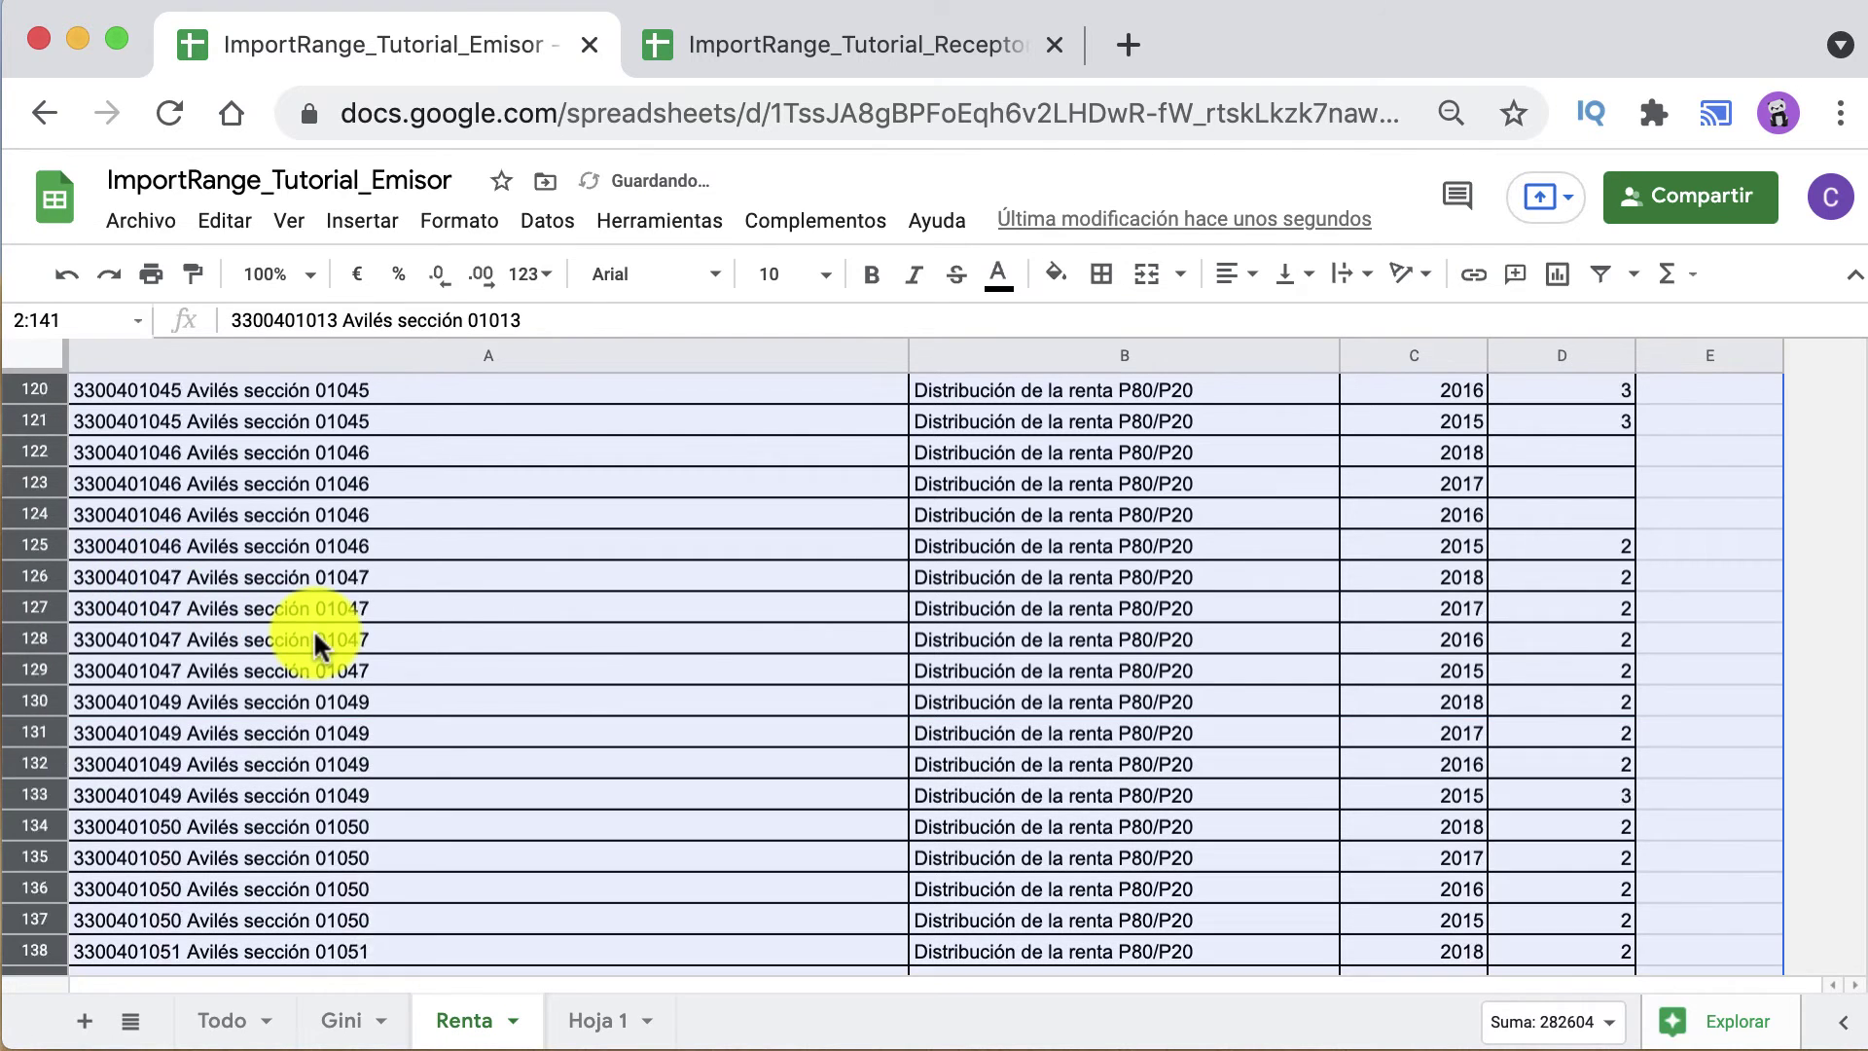
Return to the top of the Renta sheet, then go back to the Receptor file.
{"action": "key", "text": "ctrl+Home"}
{"action": "key", "text": "Down"}
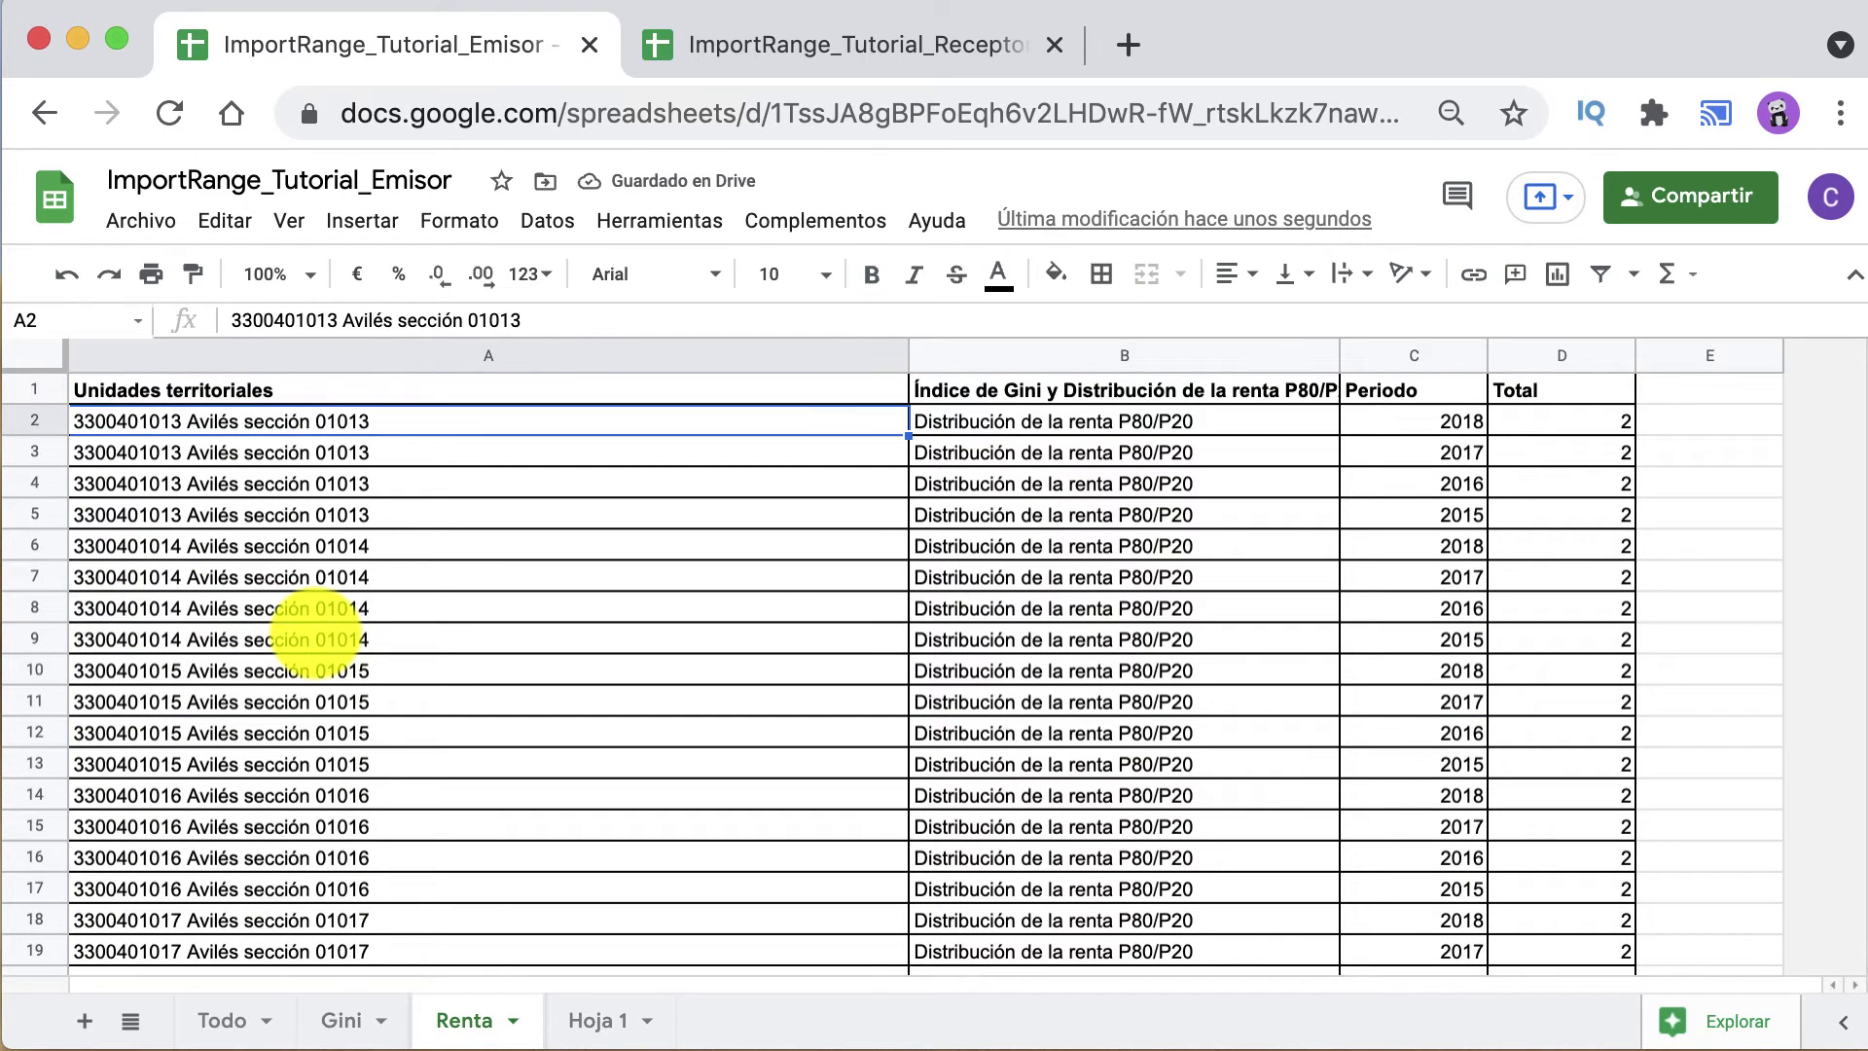
{"action": "left_click", "coordinate": [839, 68]}
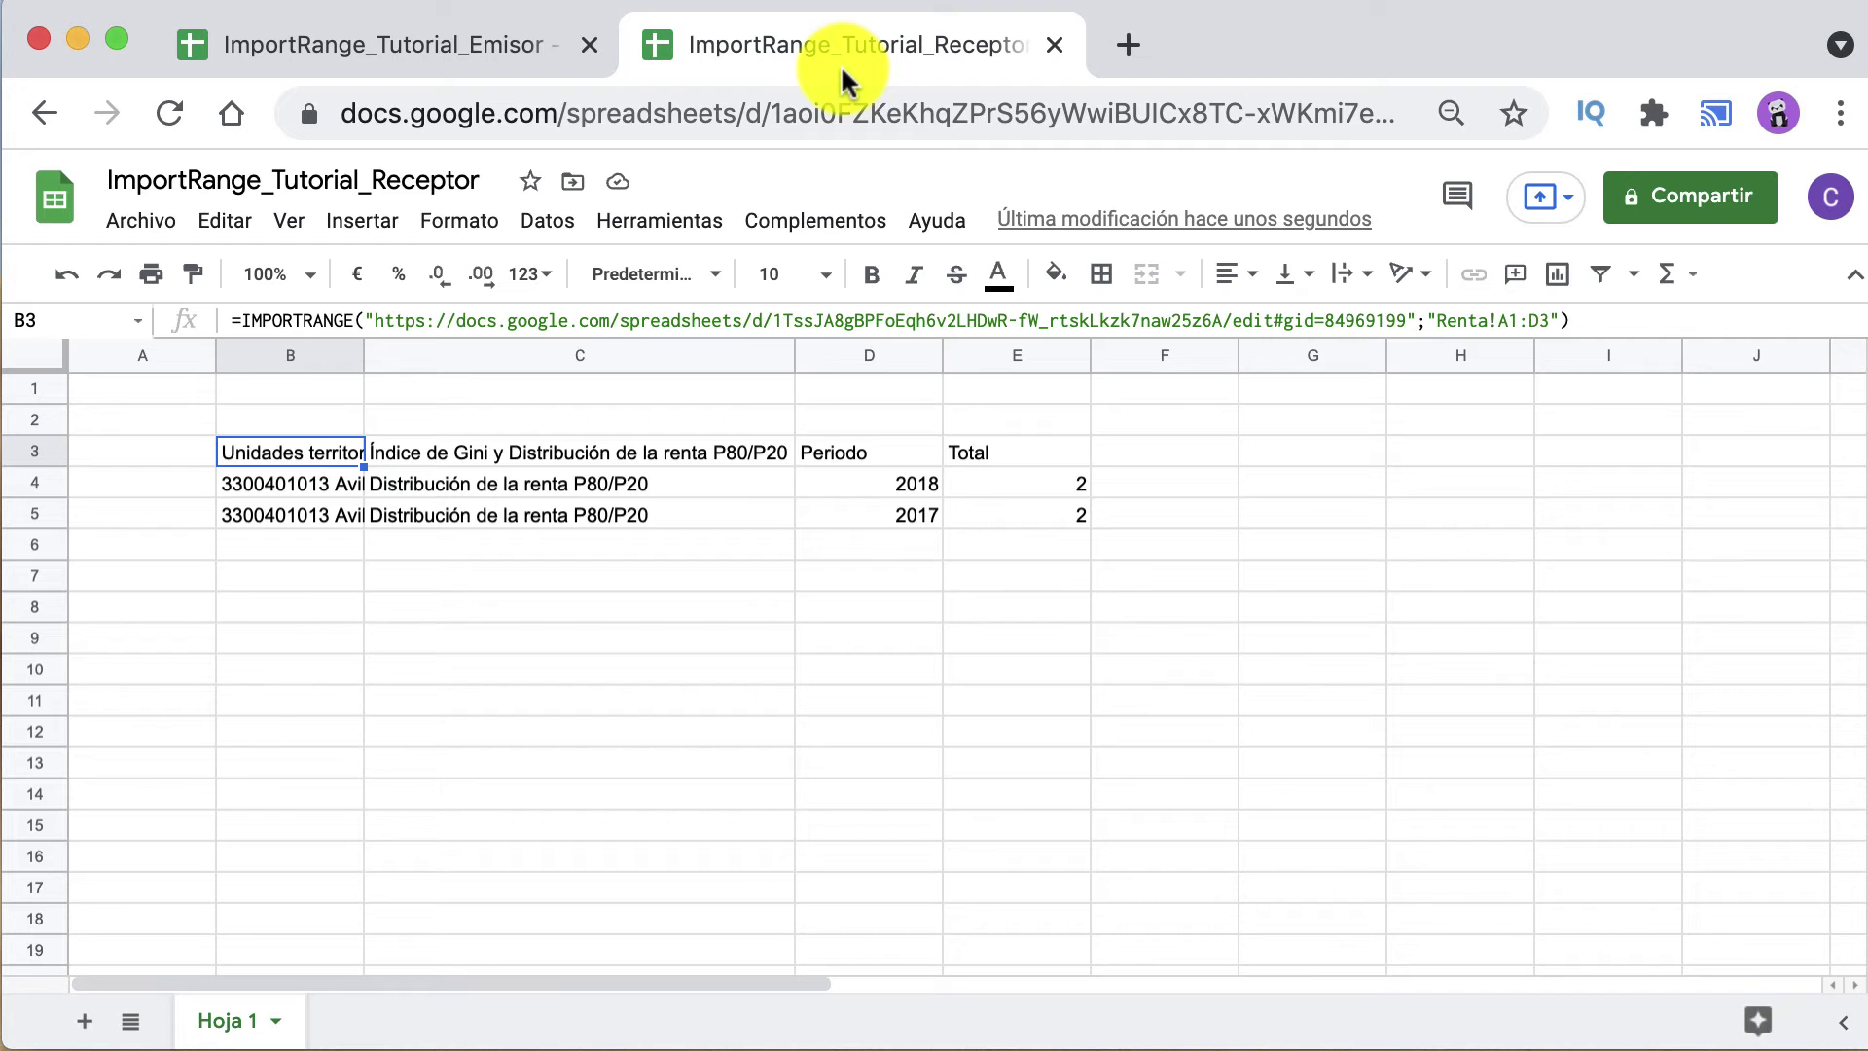
Autofit column B of the Receptor sheet to its contents.
{"action": "right_click", "coordinate": [350, 356]}
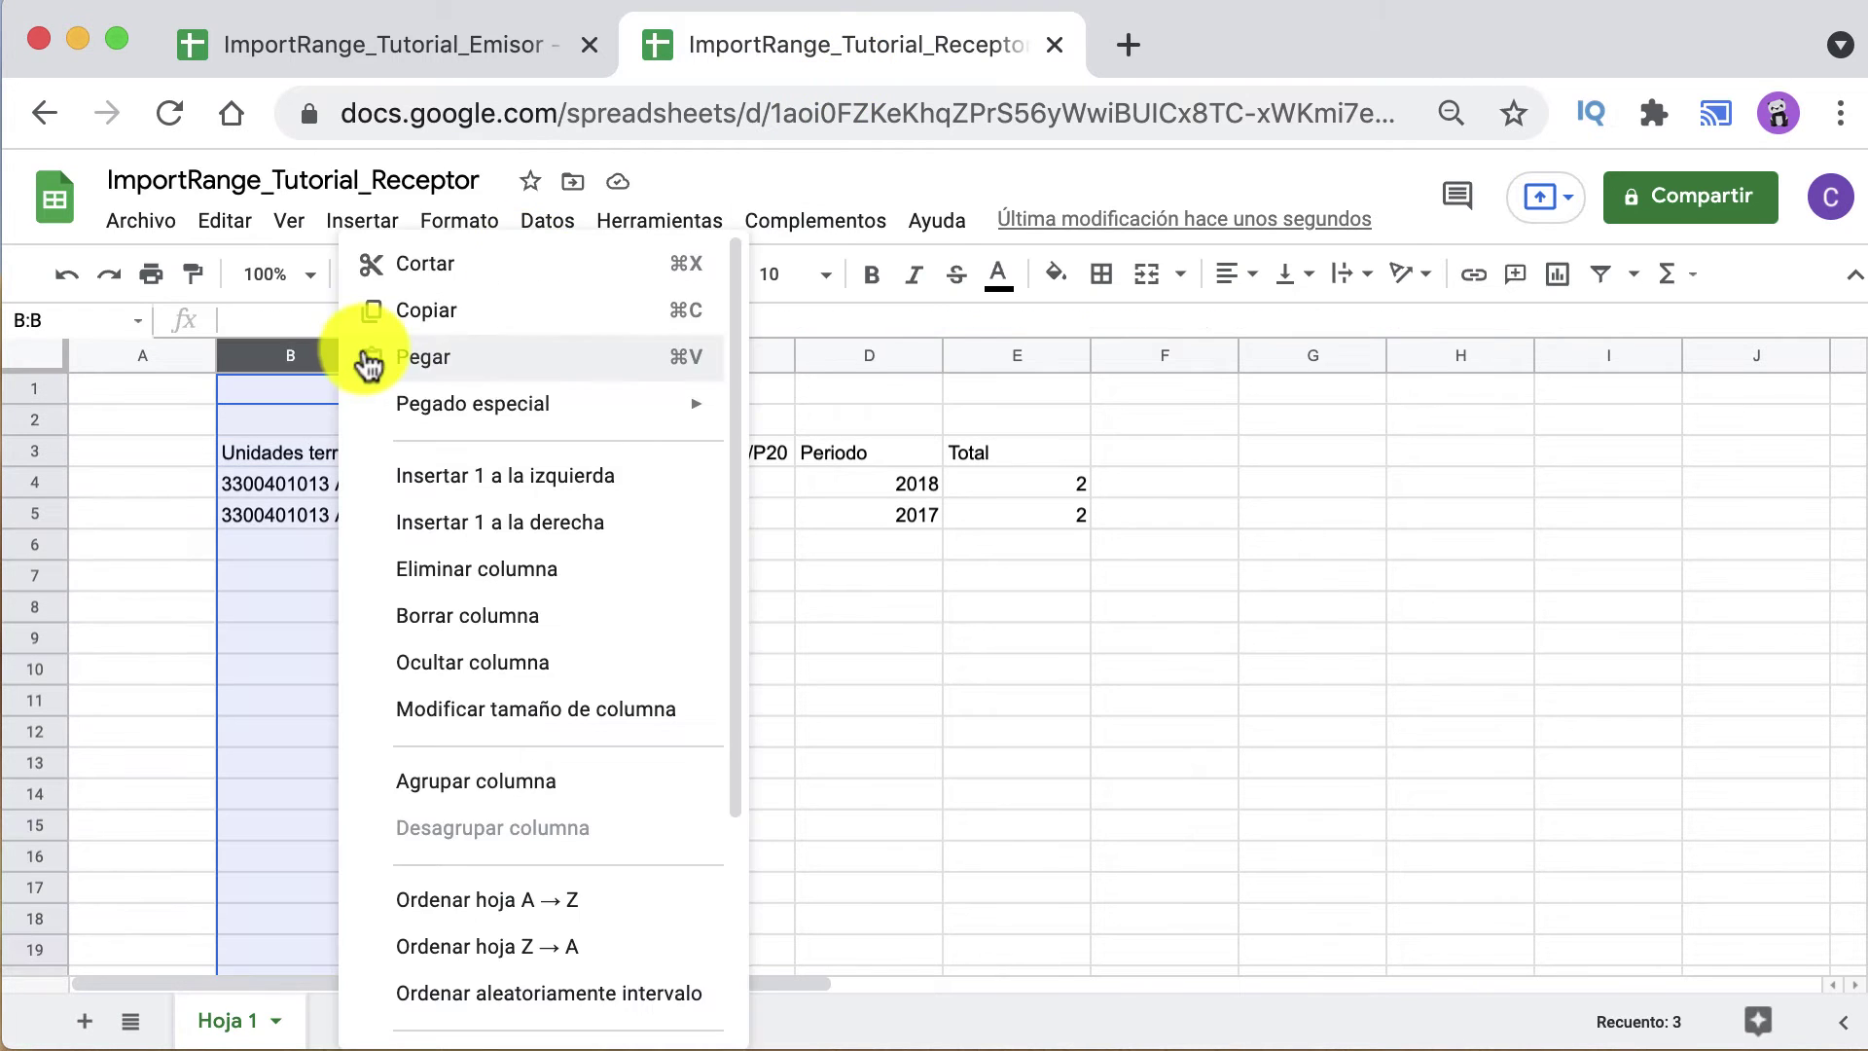
{"action": "left_click", "coordinate": [366, 358]}
{"action": "double_click", "coordinate": [364, 354]}
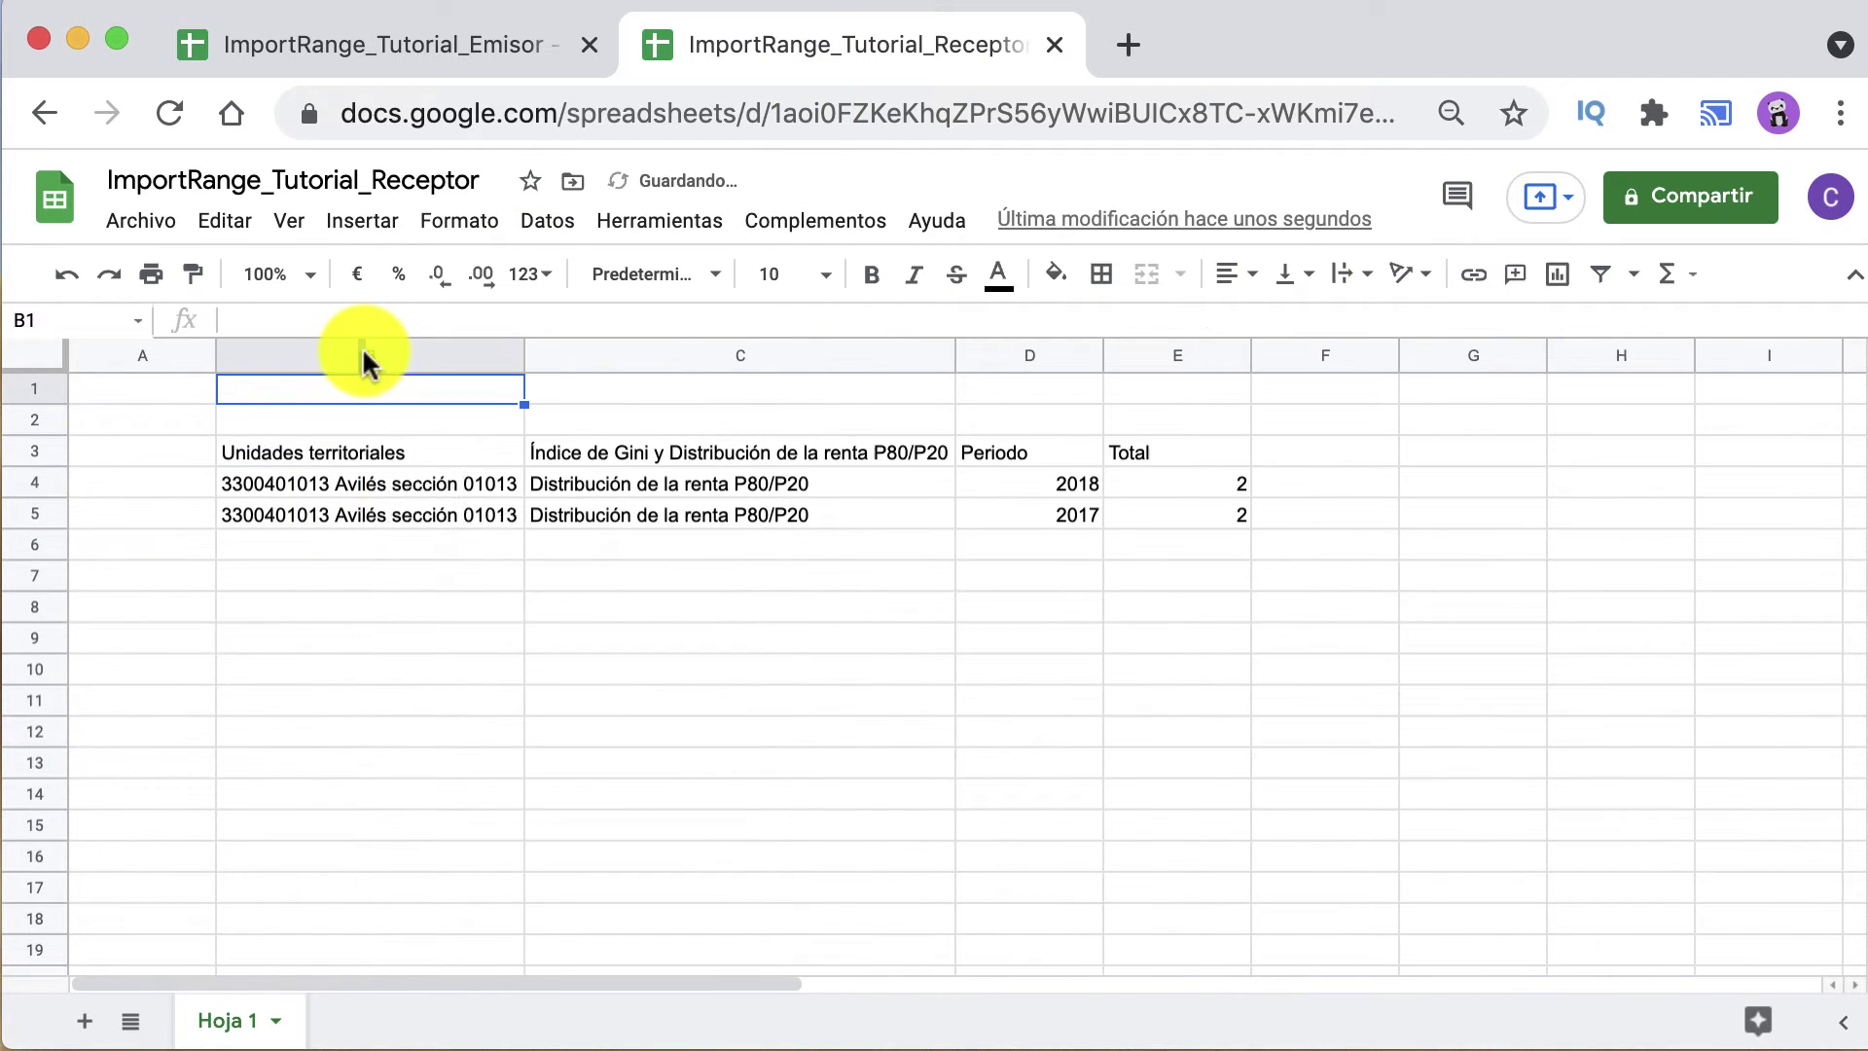
Change B3's range from "Renta!A1:D3" to "Renta!A1:D" to import whole columns.
{"action": "left_click", "coordinate": [417, 454]}
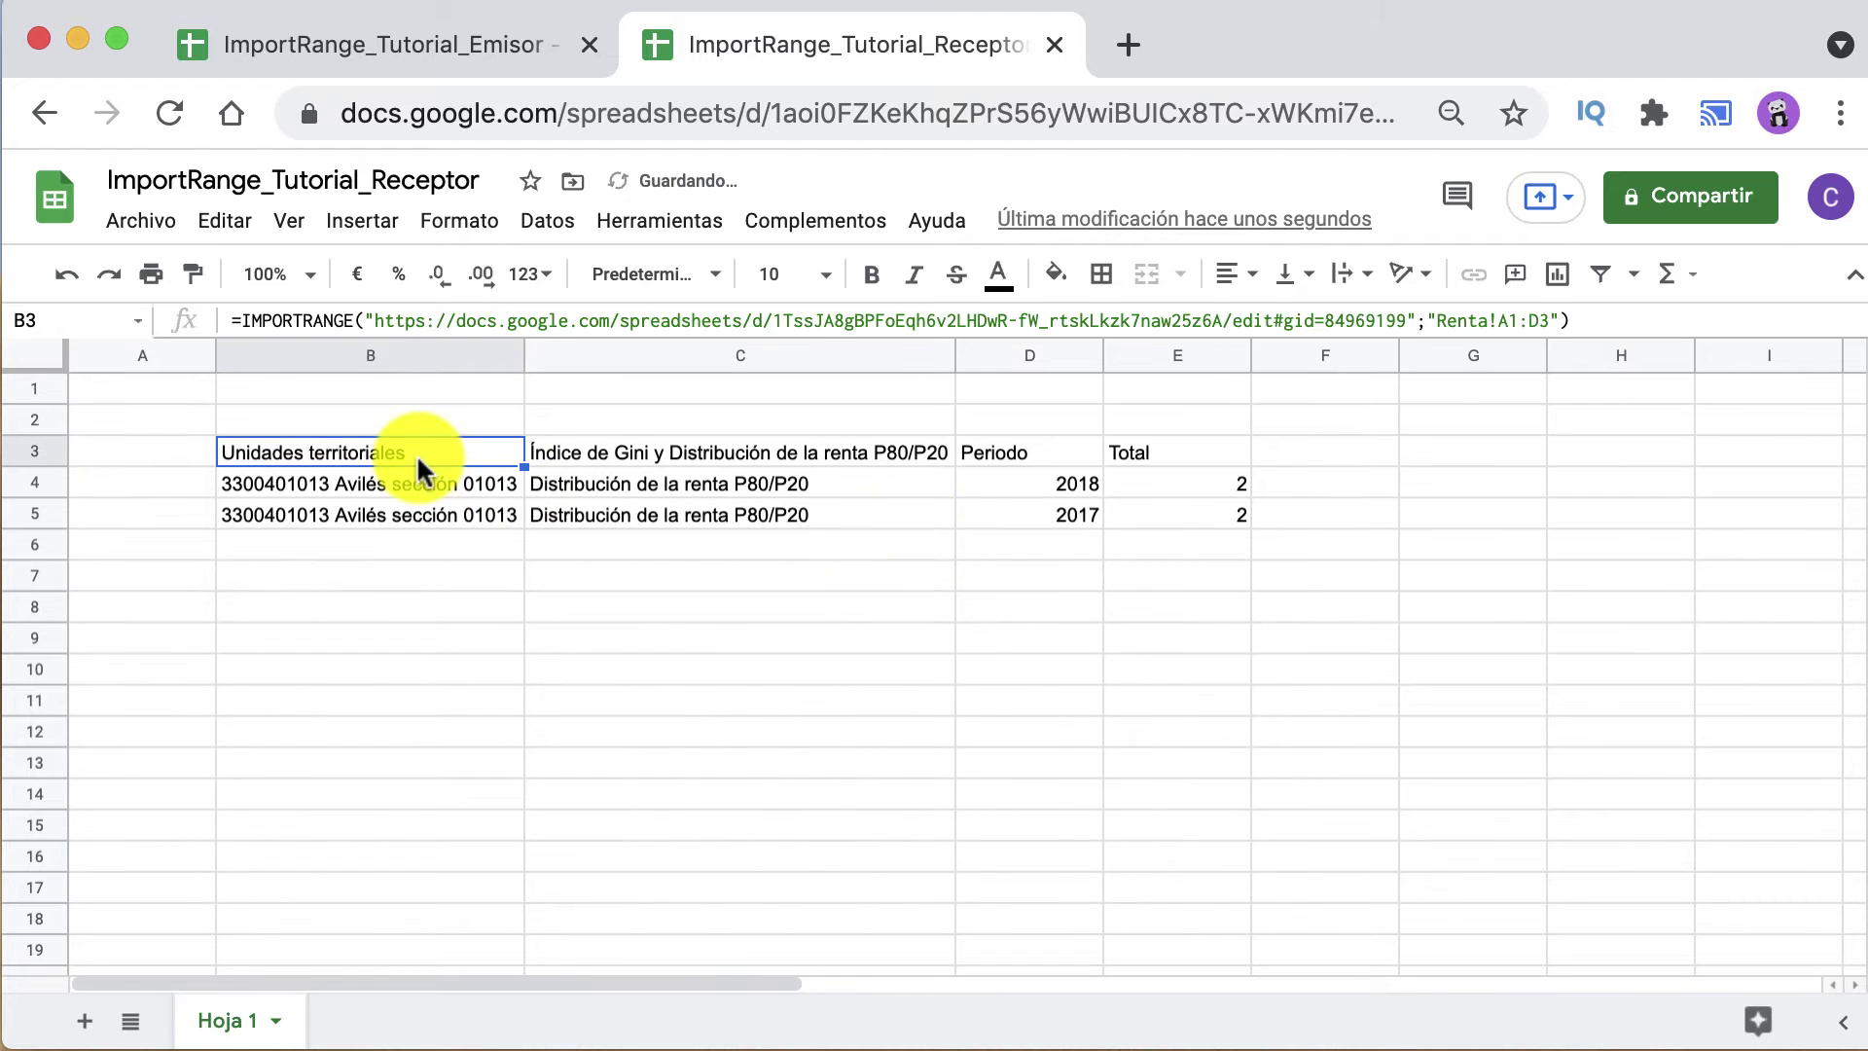
{"action": "left_click", "coordinate": [1552, 329]}
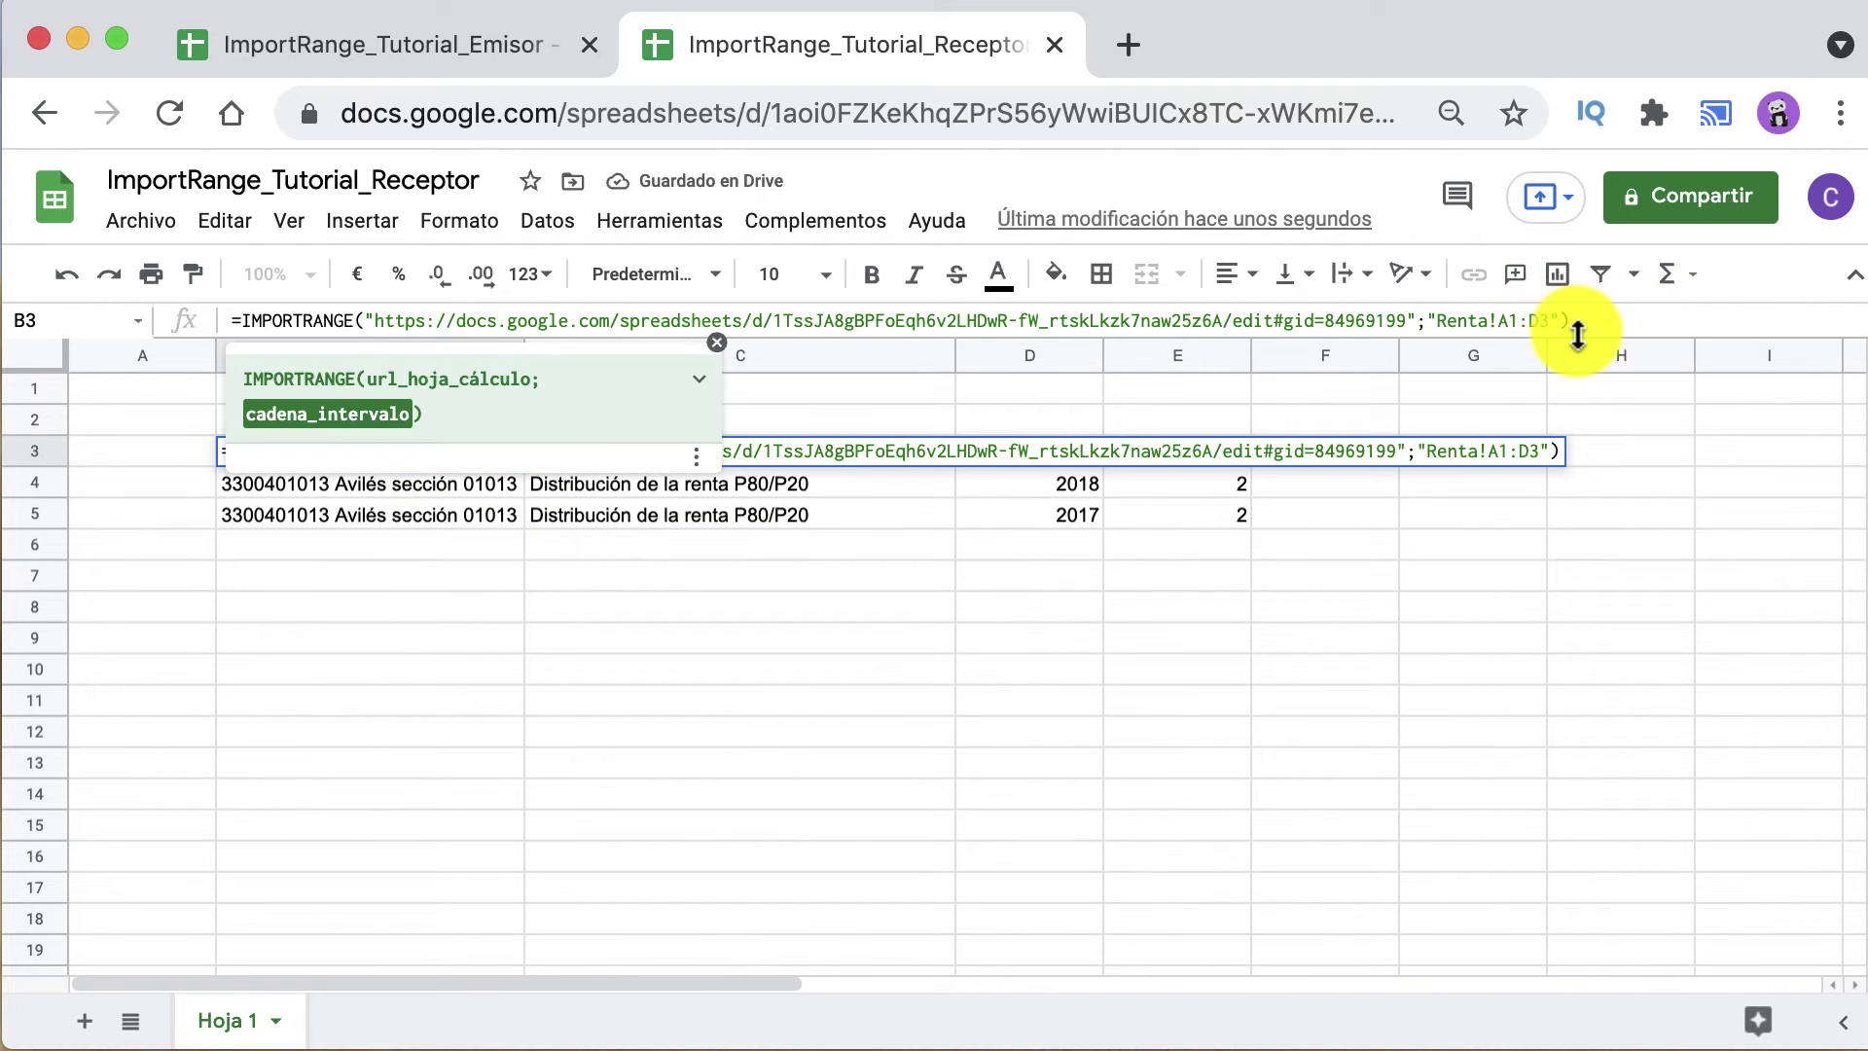
{"action": "key", "text": "BackSpace"}
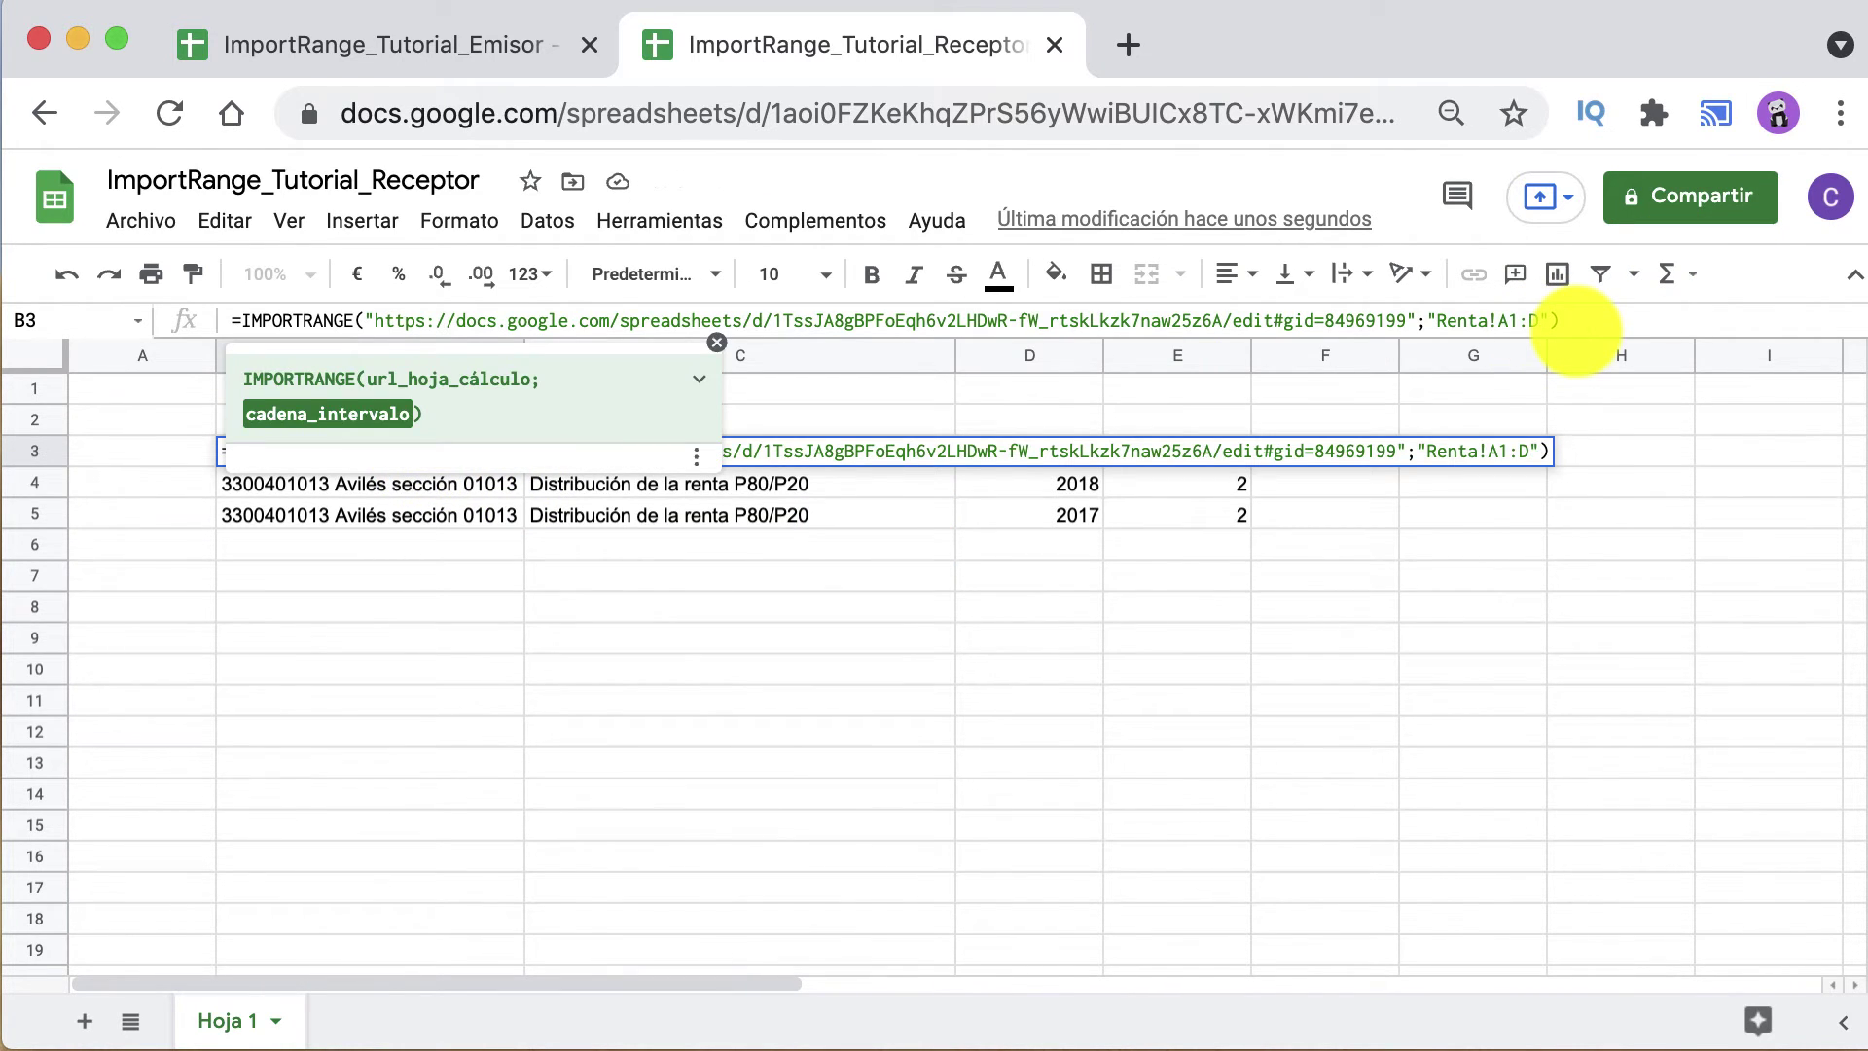
{"action": "key", "text": "Return"}
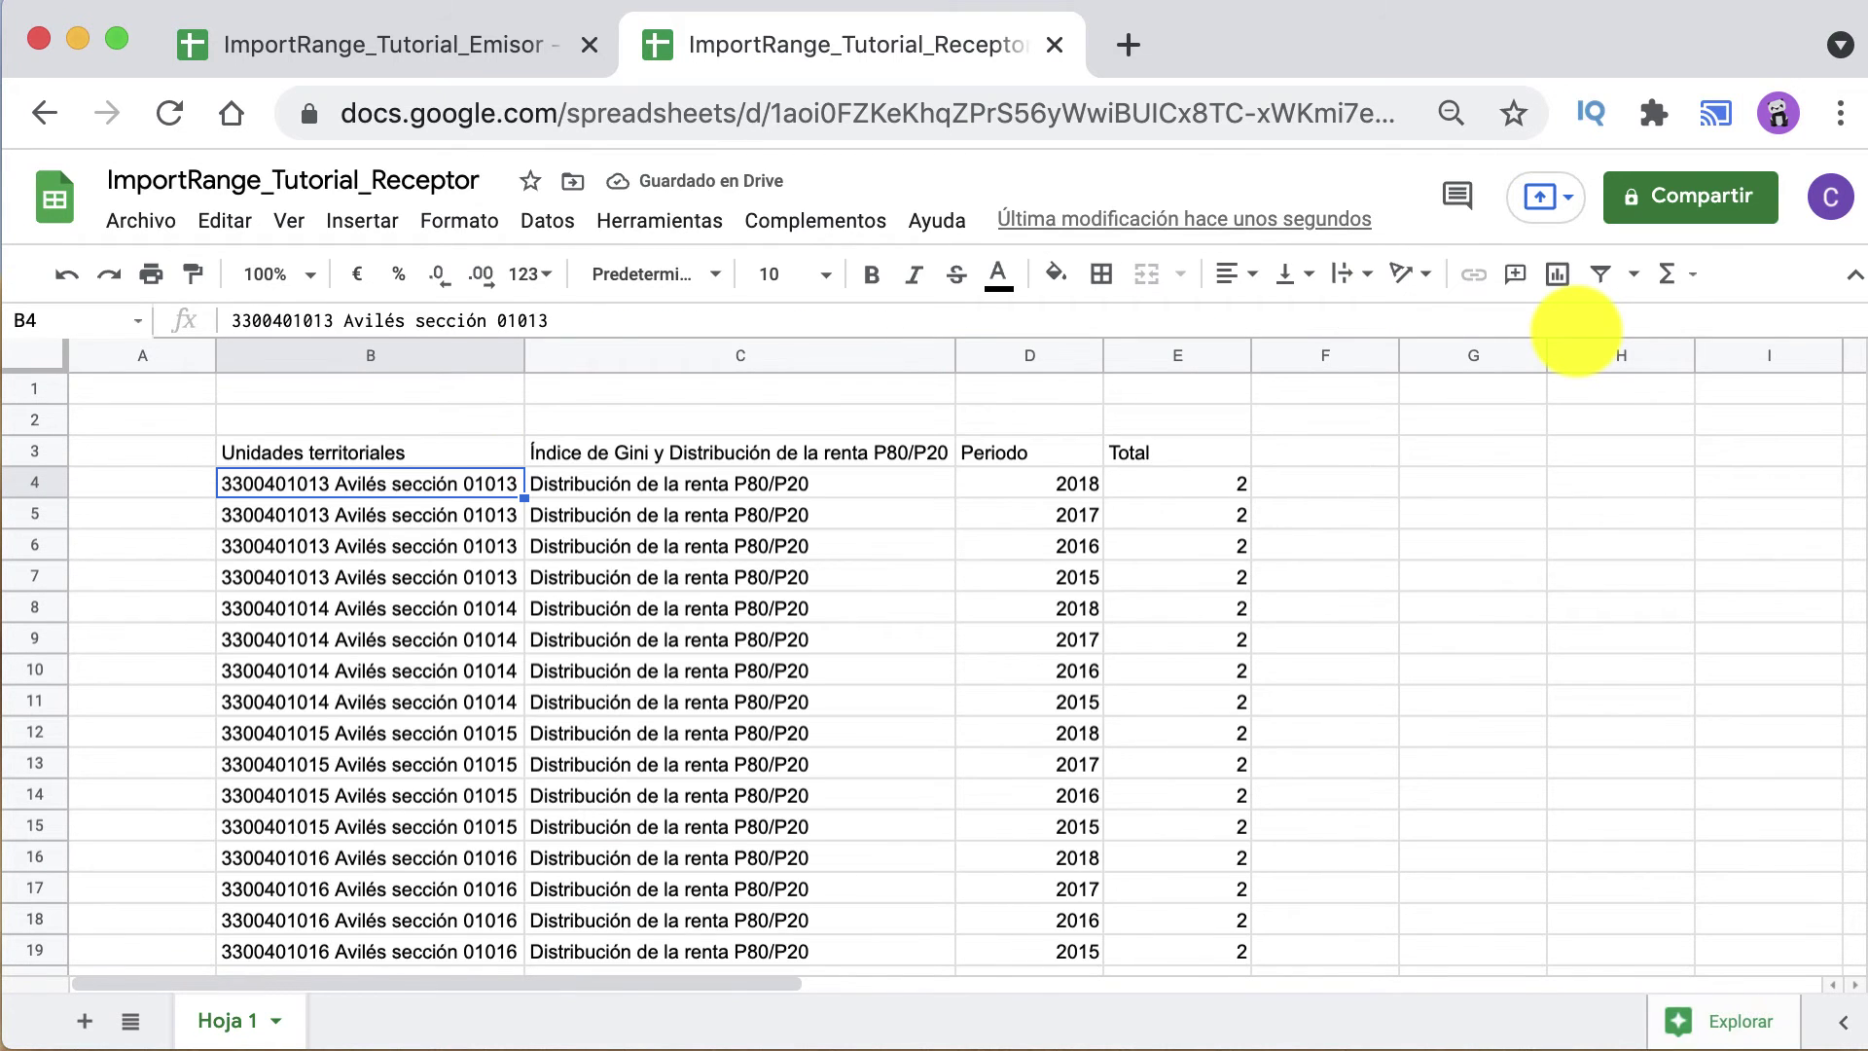
{"action": "key", "text": "ctrl+Down"}
{"action": "key", "text": "Down"}
{"action": "key", "text": "Up"}
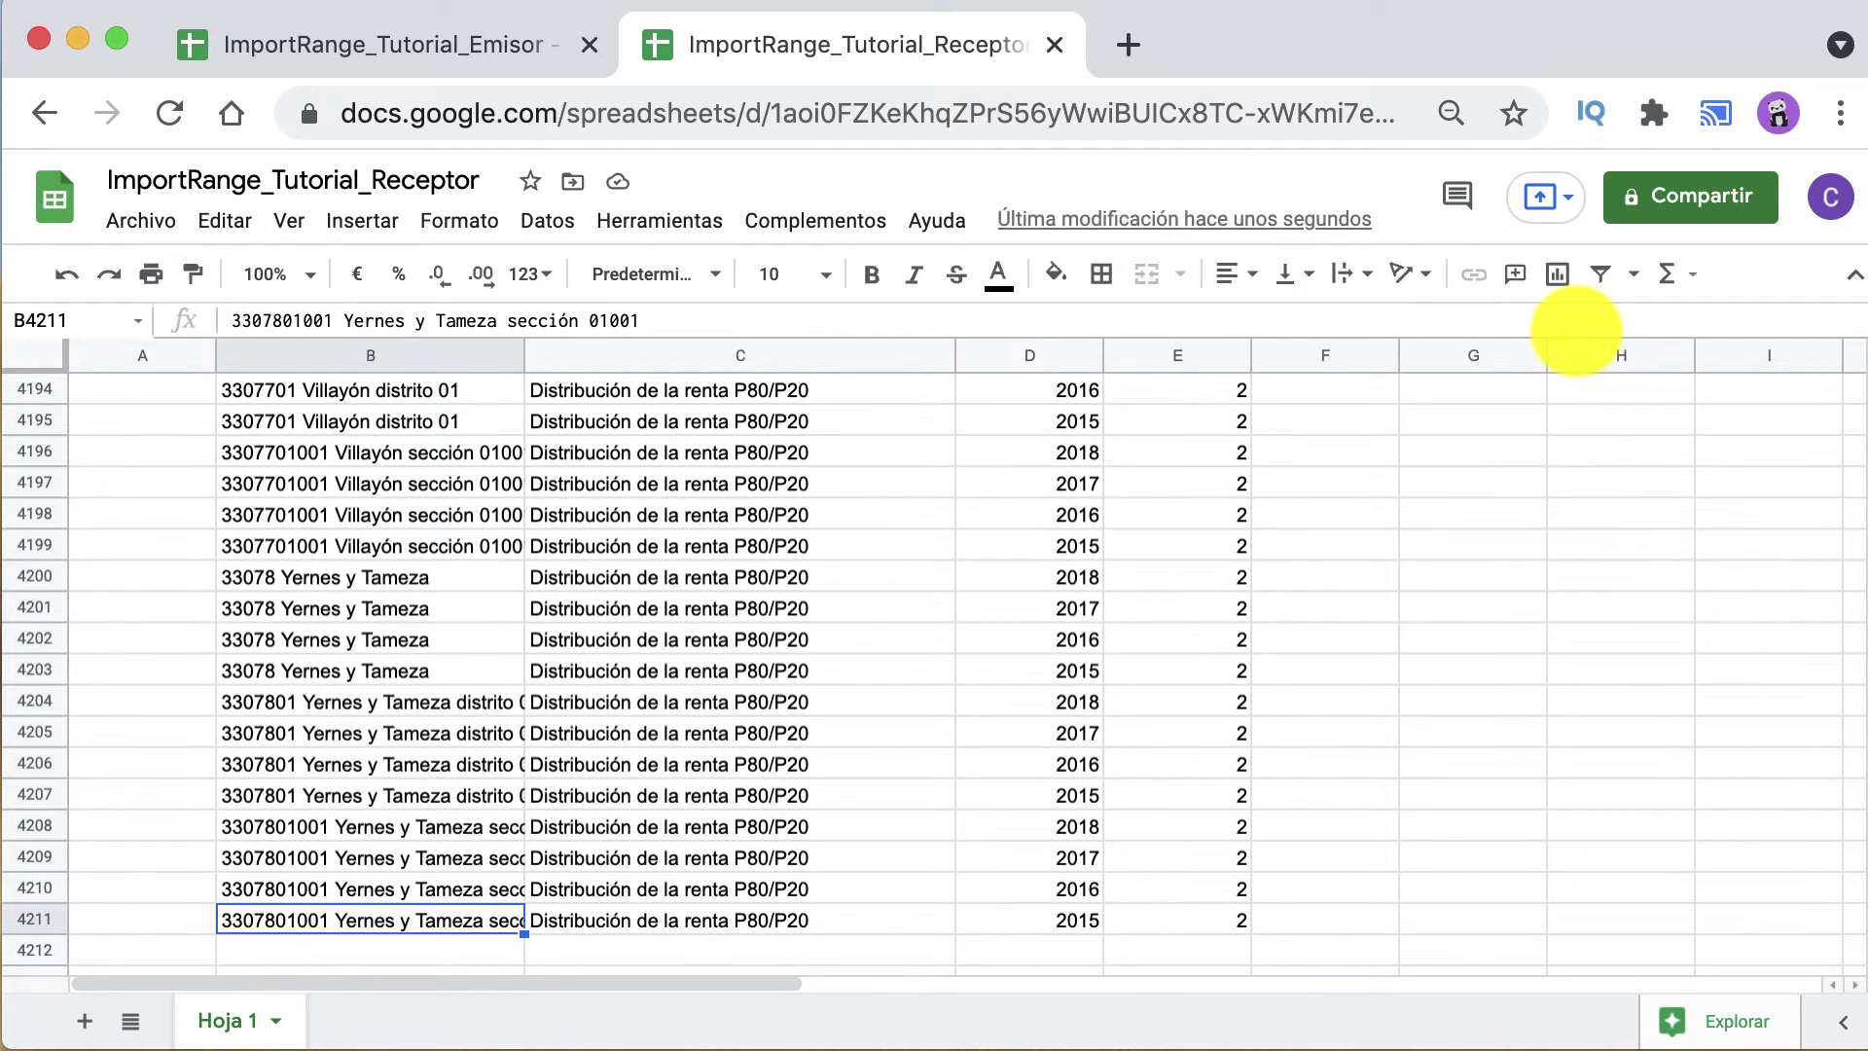
{"action": "key", "text": "ctrl+Up"}
{"action": "key", "text": "Down"}
{"action": "key", "text": "Down"}
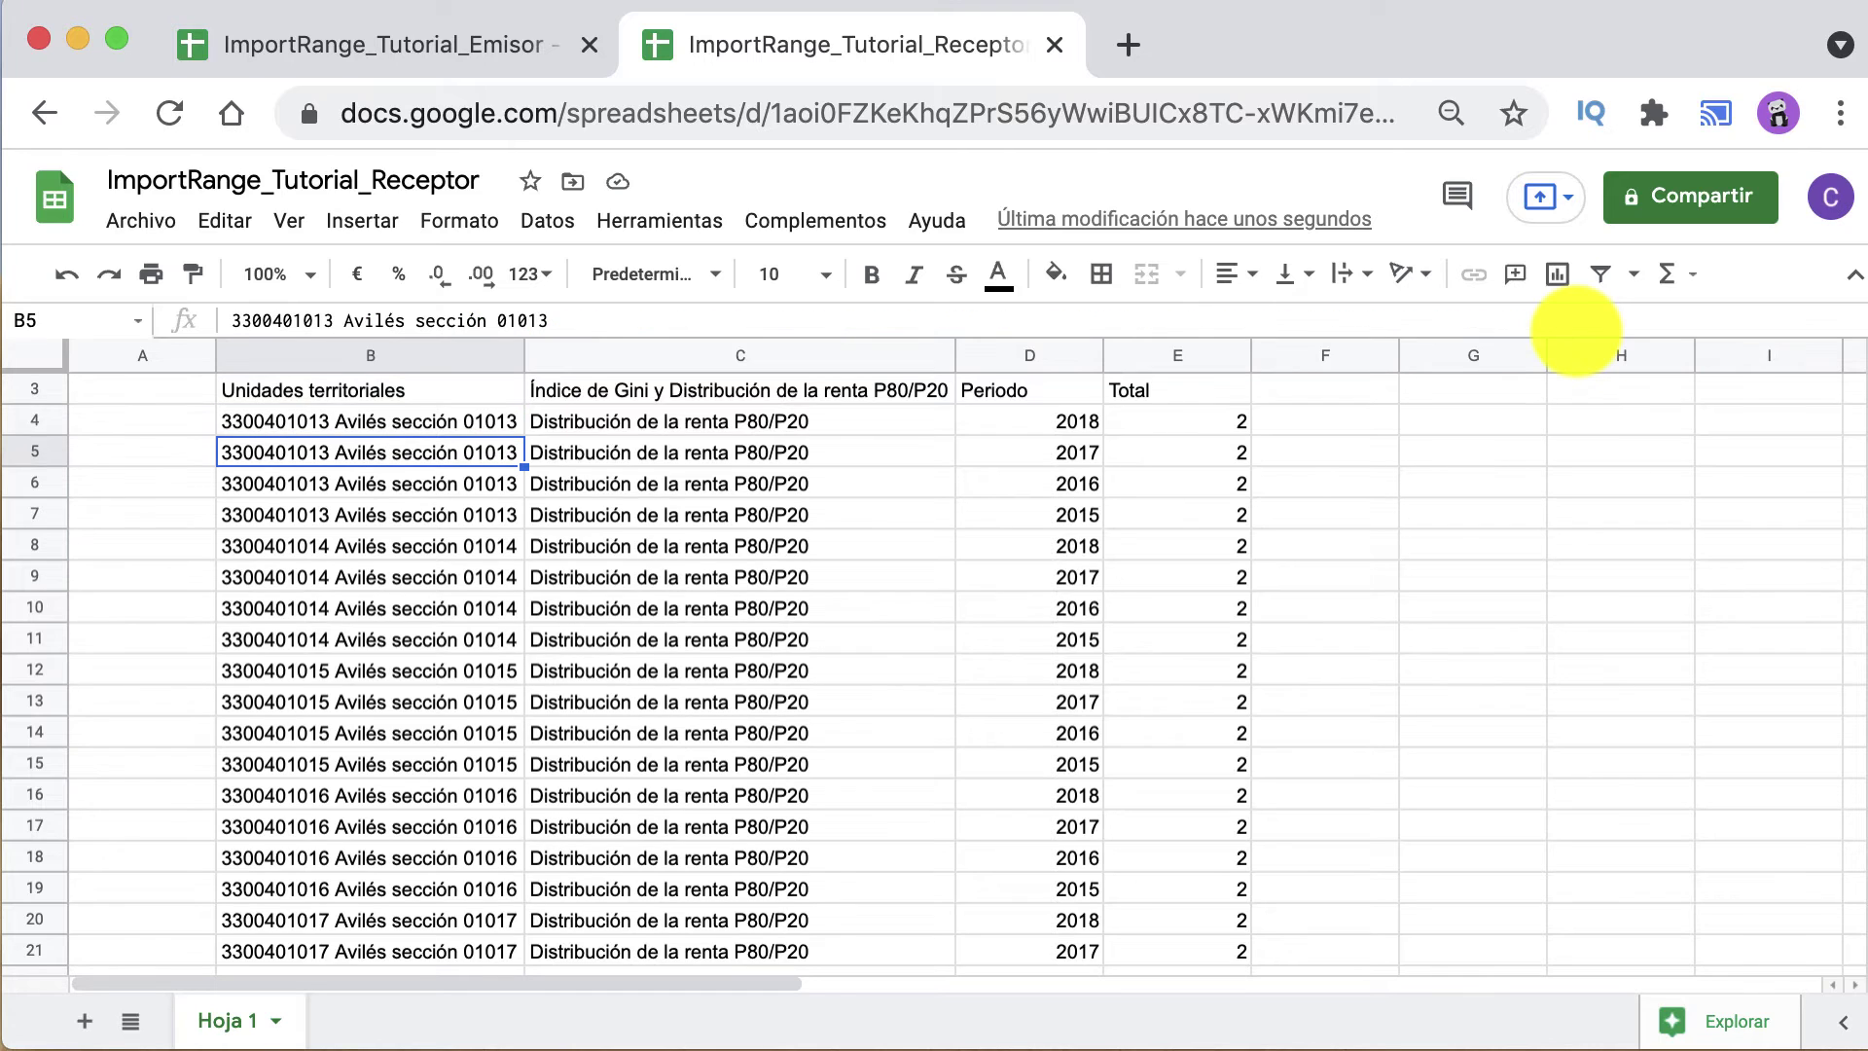
{"action": "key", "text": "Down"}
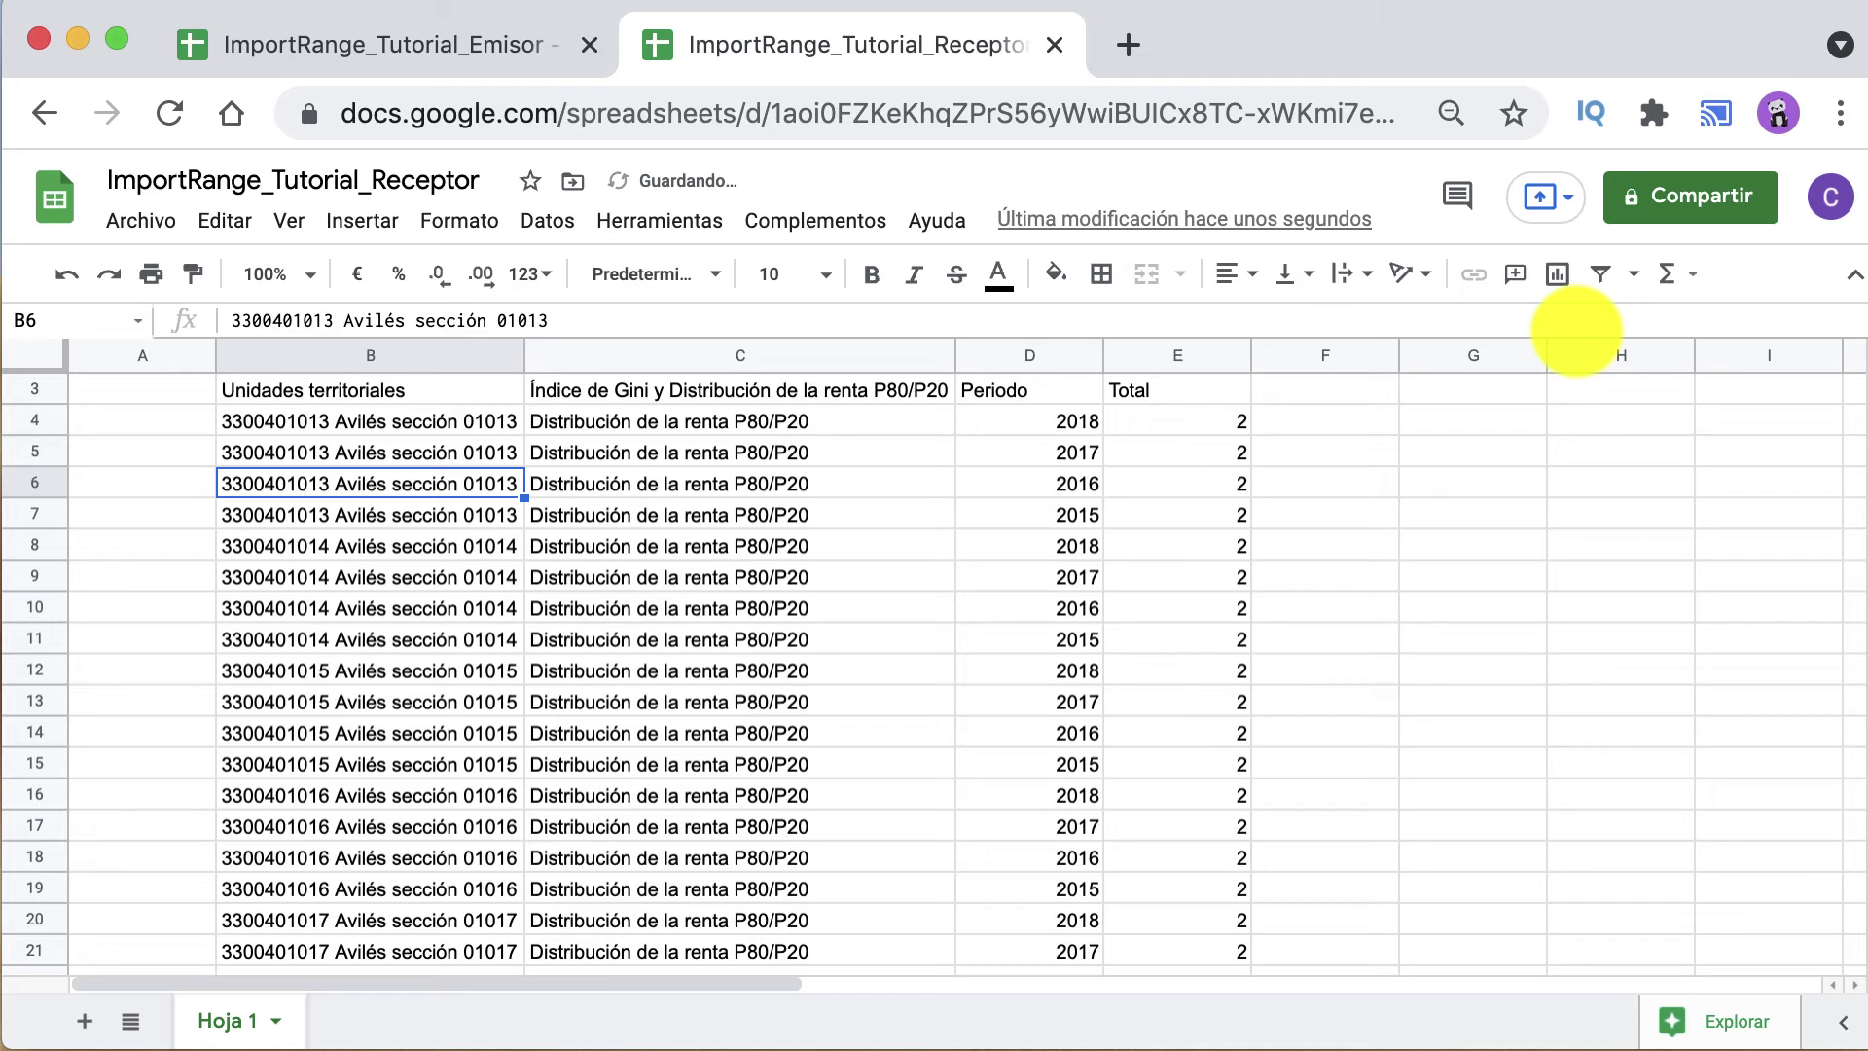
{"action": "key", "text": "Right"}
{"action": "key", "text": "Right"}
{"action": "key", "text": "Right"}
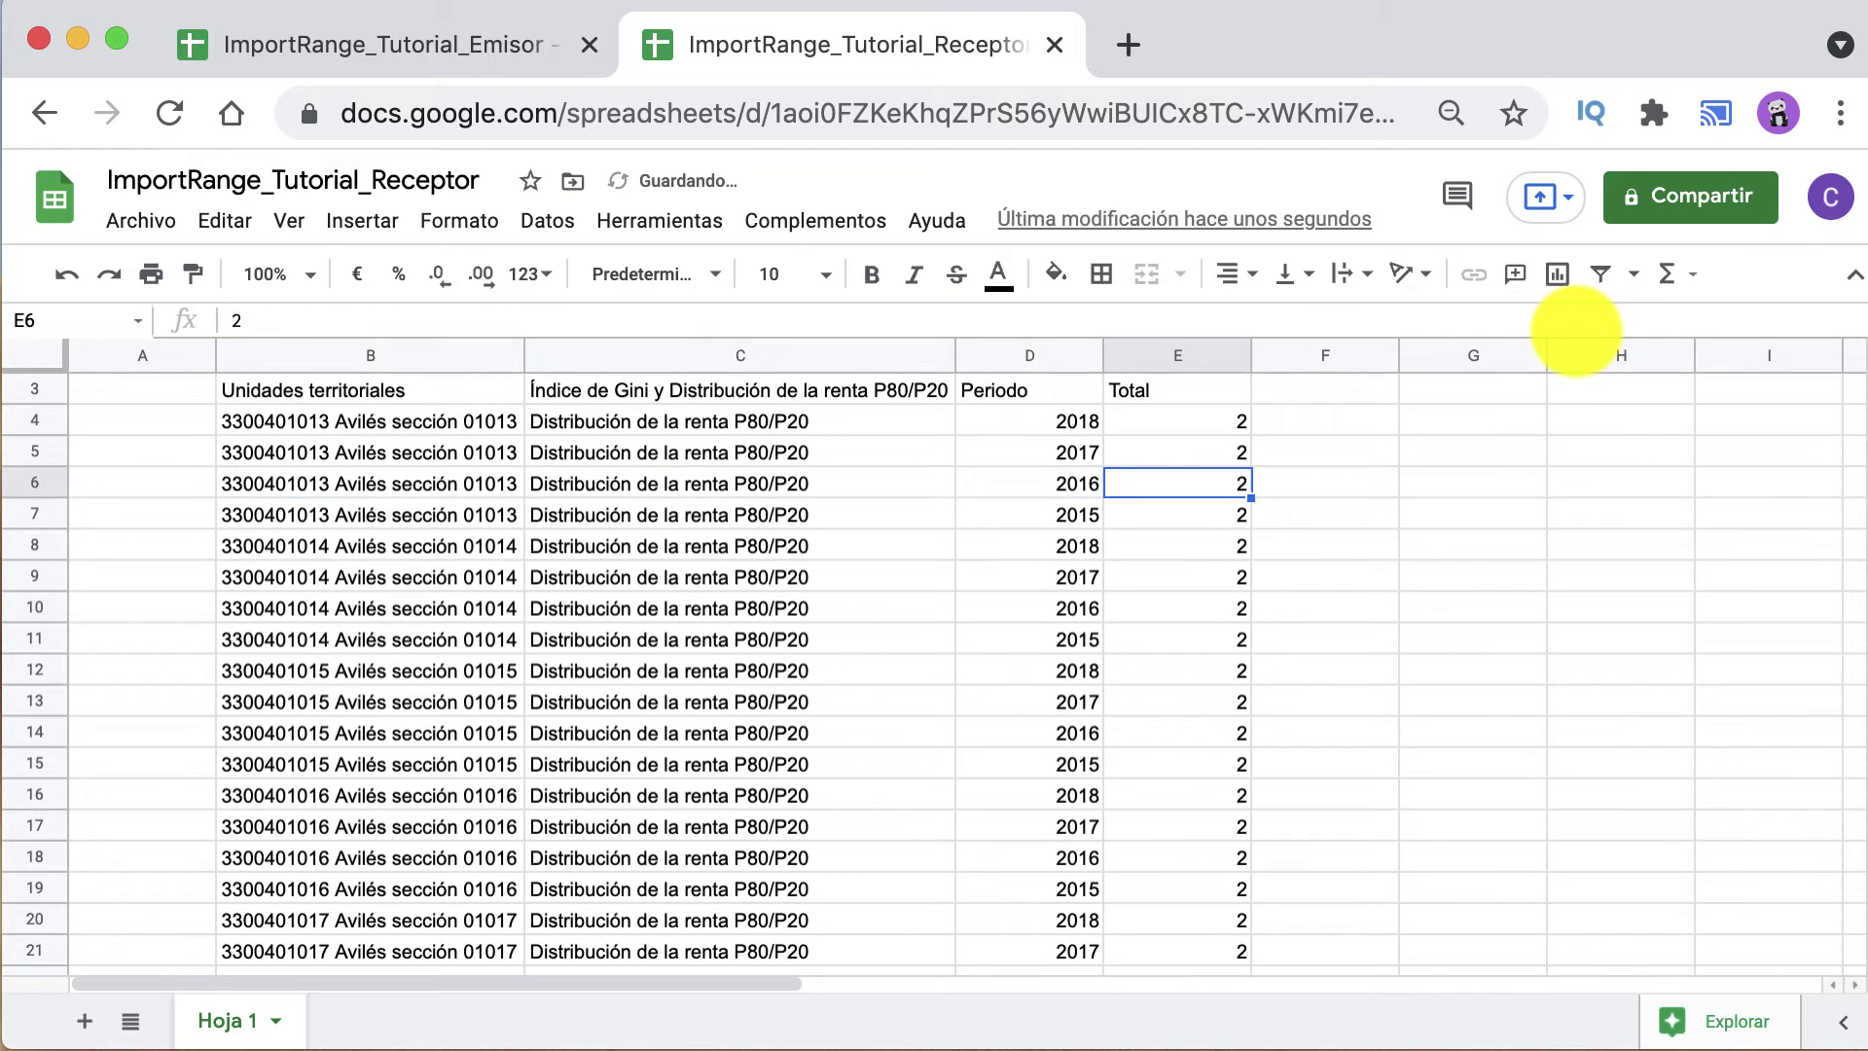
{"action": "key", "text": "Left"}
{"action": "type", "text": "eefe"}
{"action": "key", "text": "Return"}
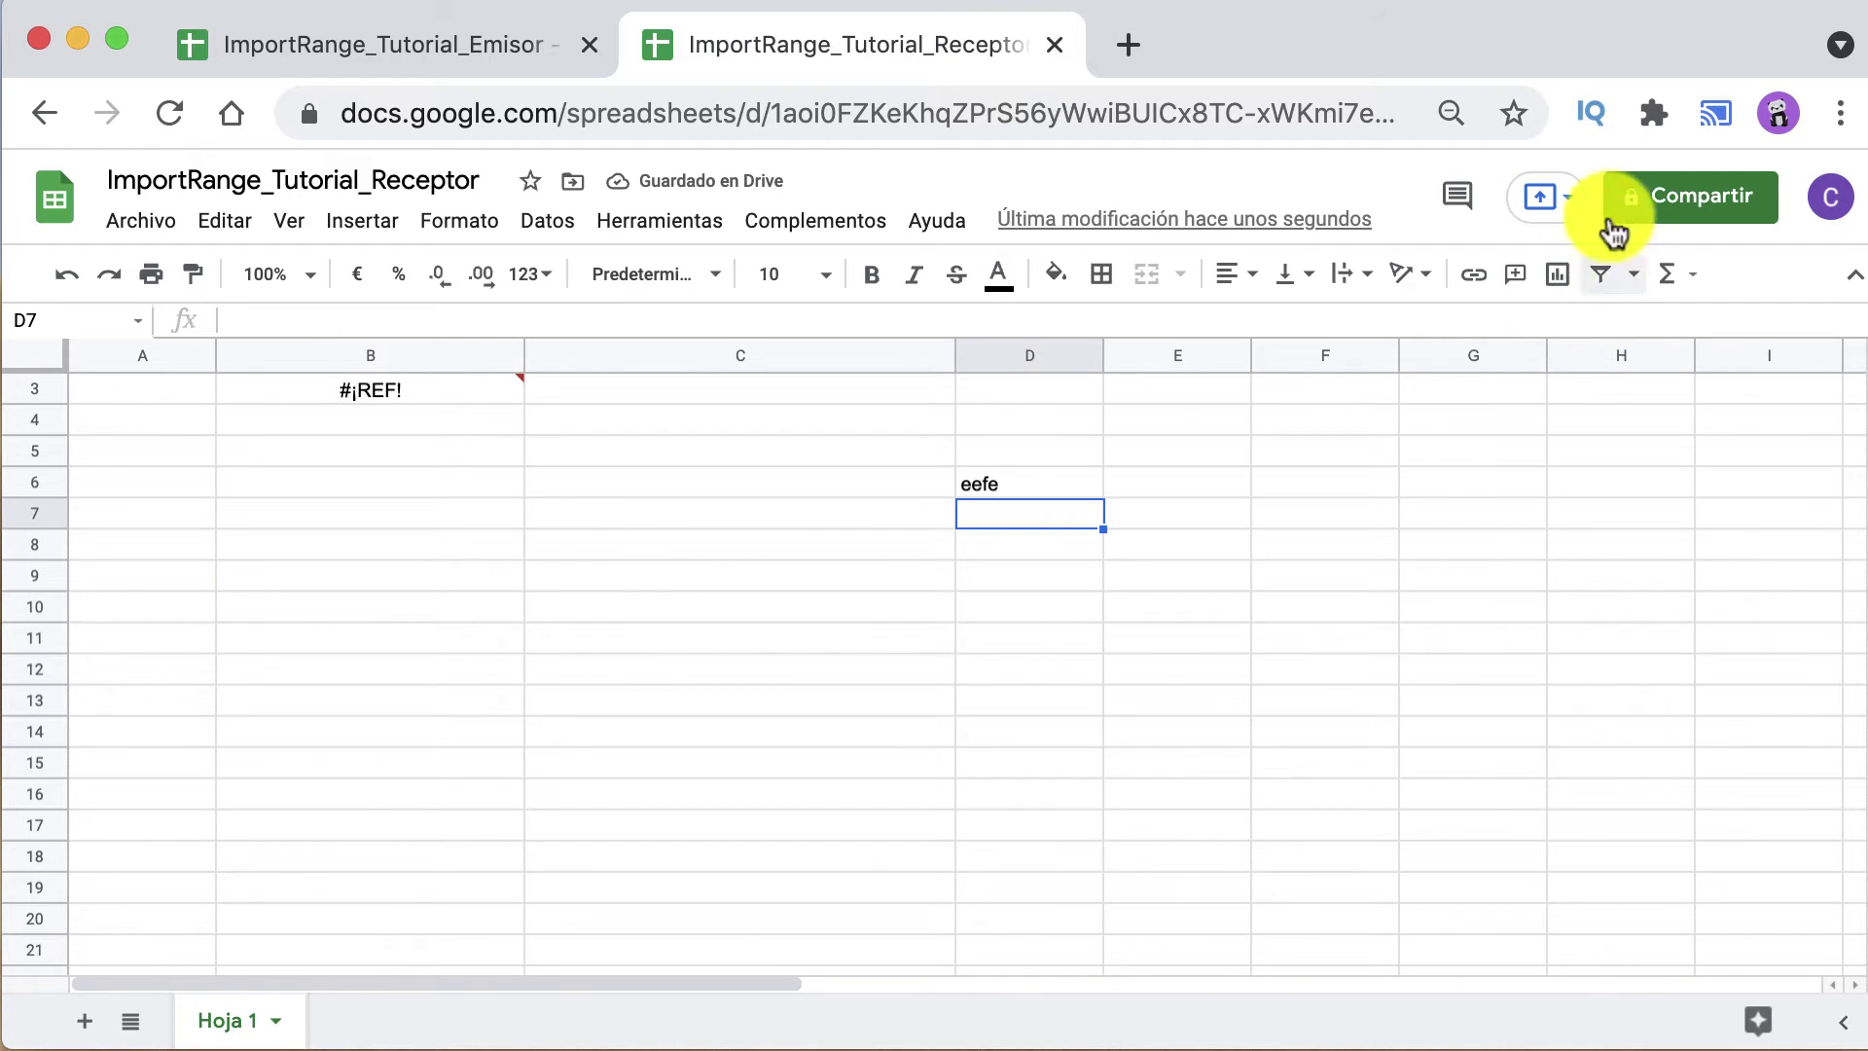
{"action": "mouse_move", "coordinate": [517, 386]}
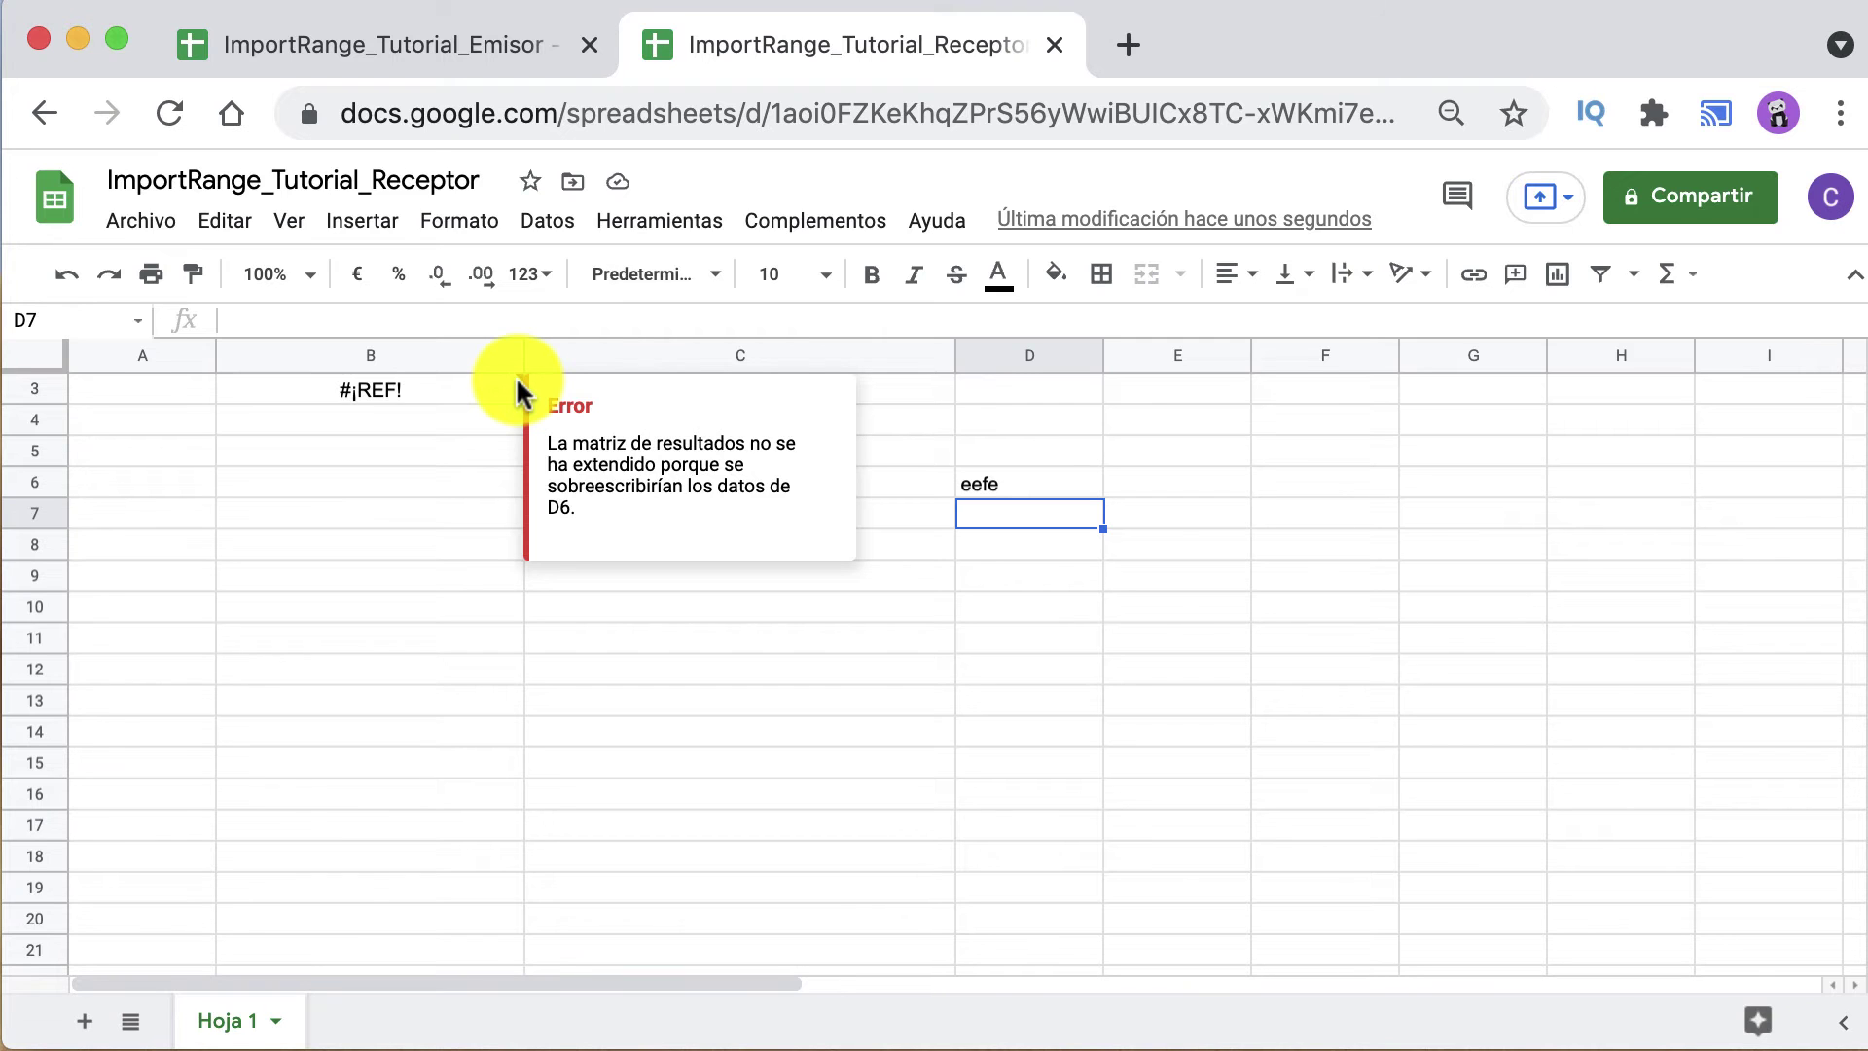
{"action": "left_click", "coordinate": [1051, 482]}
{"action": "key", "text": "Delete"}
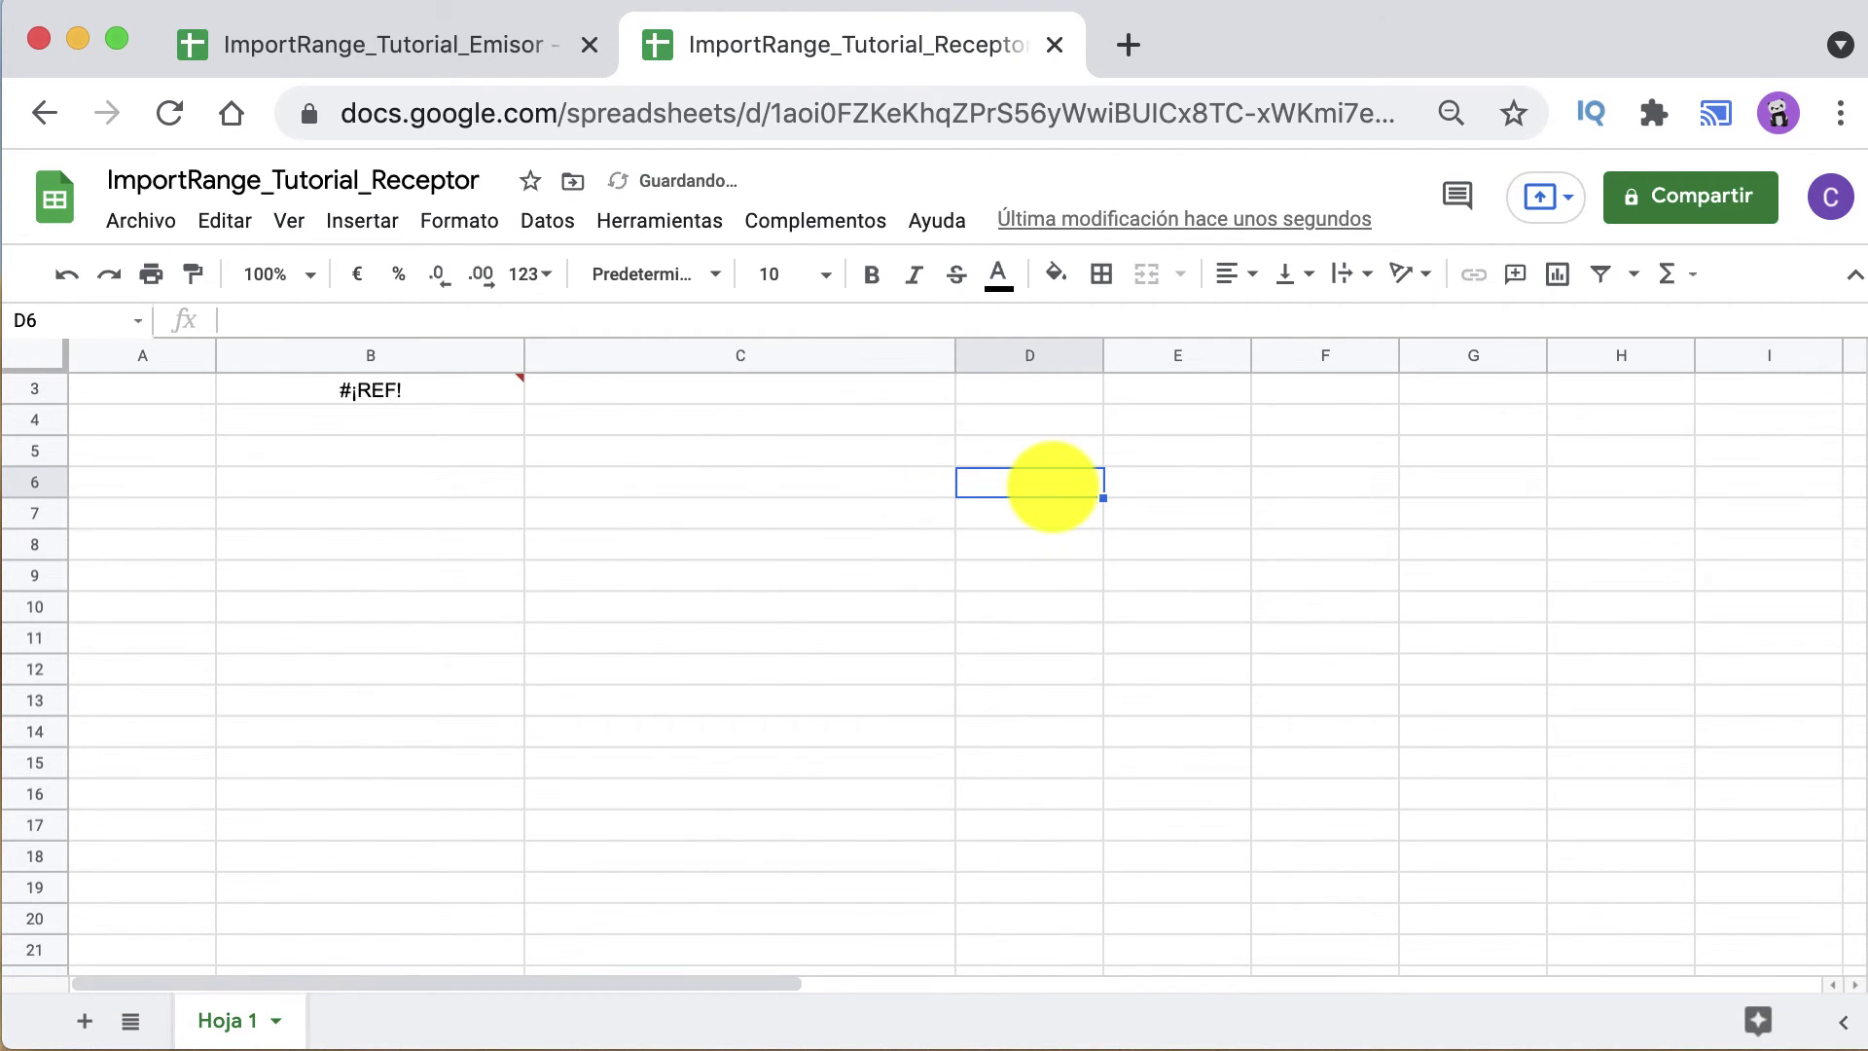
{"action": "key", "text": "Right"}
{"action": "scroll", "coordinate": [1054, 486], "scroll_direction": "up", "scroll_amount": 1}
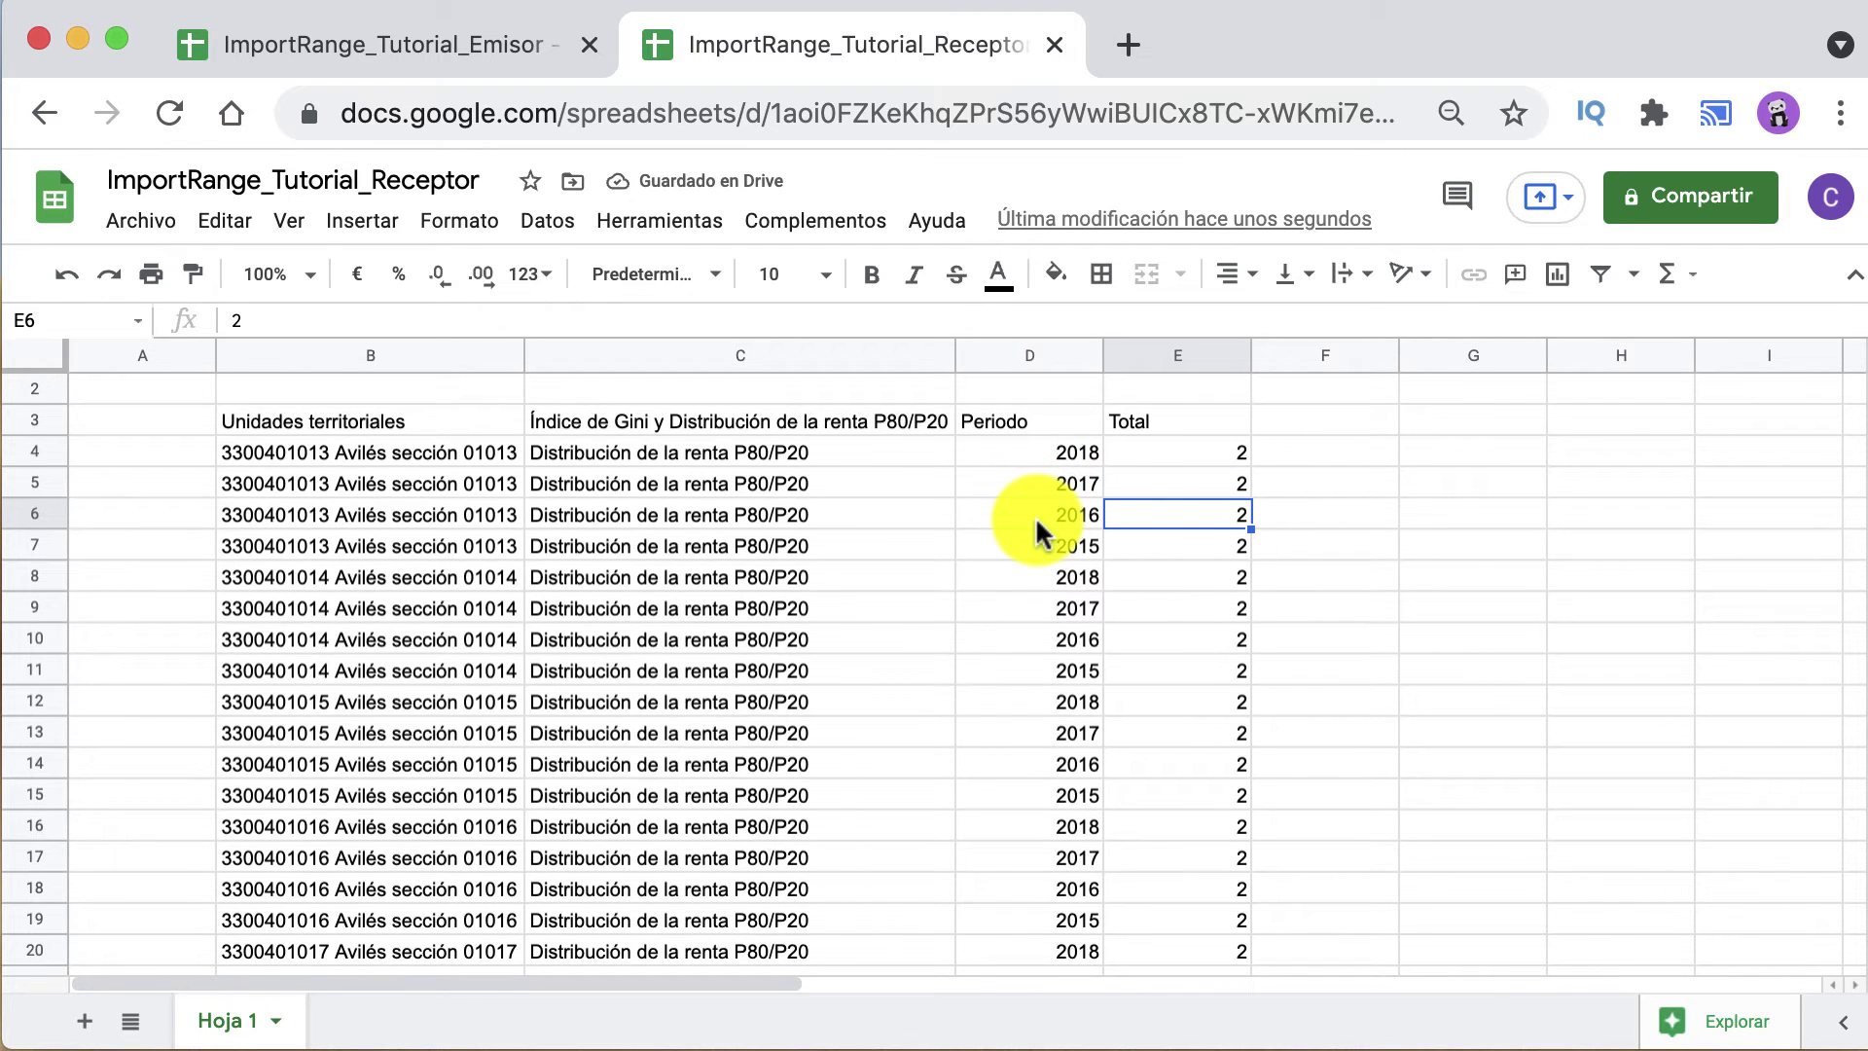
Go to the Emisor file's Gini sheet and select A1:D5, the header and Allande rows.
{"action": "left_click", "coordinate": [416, 45]}
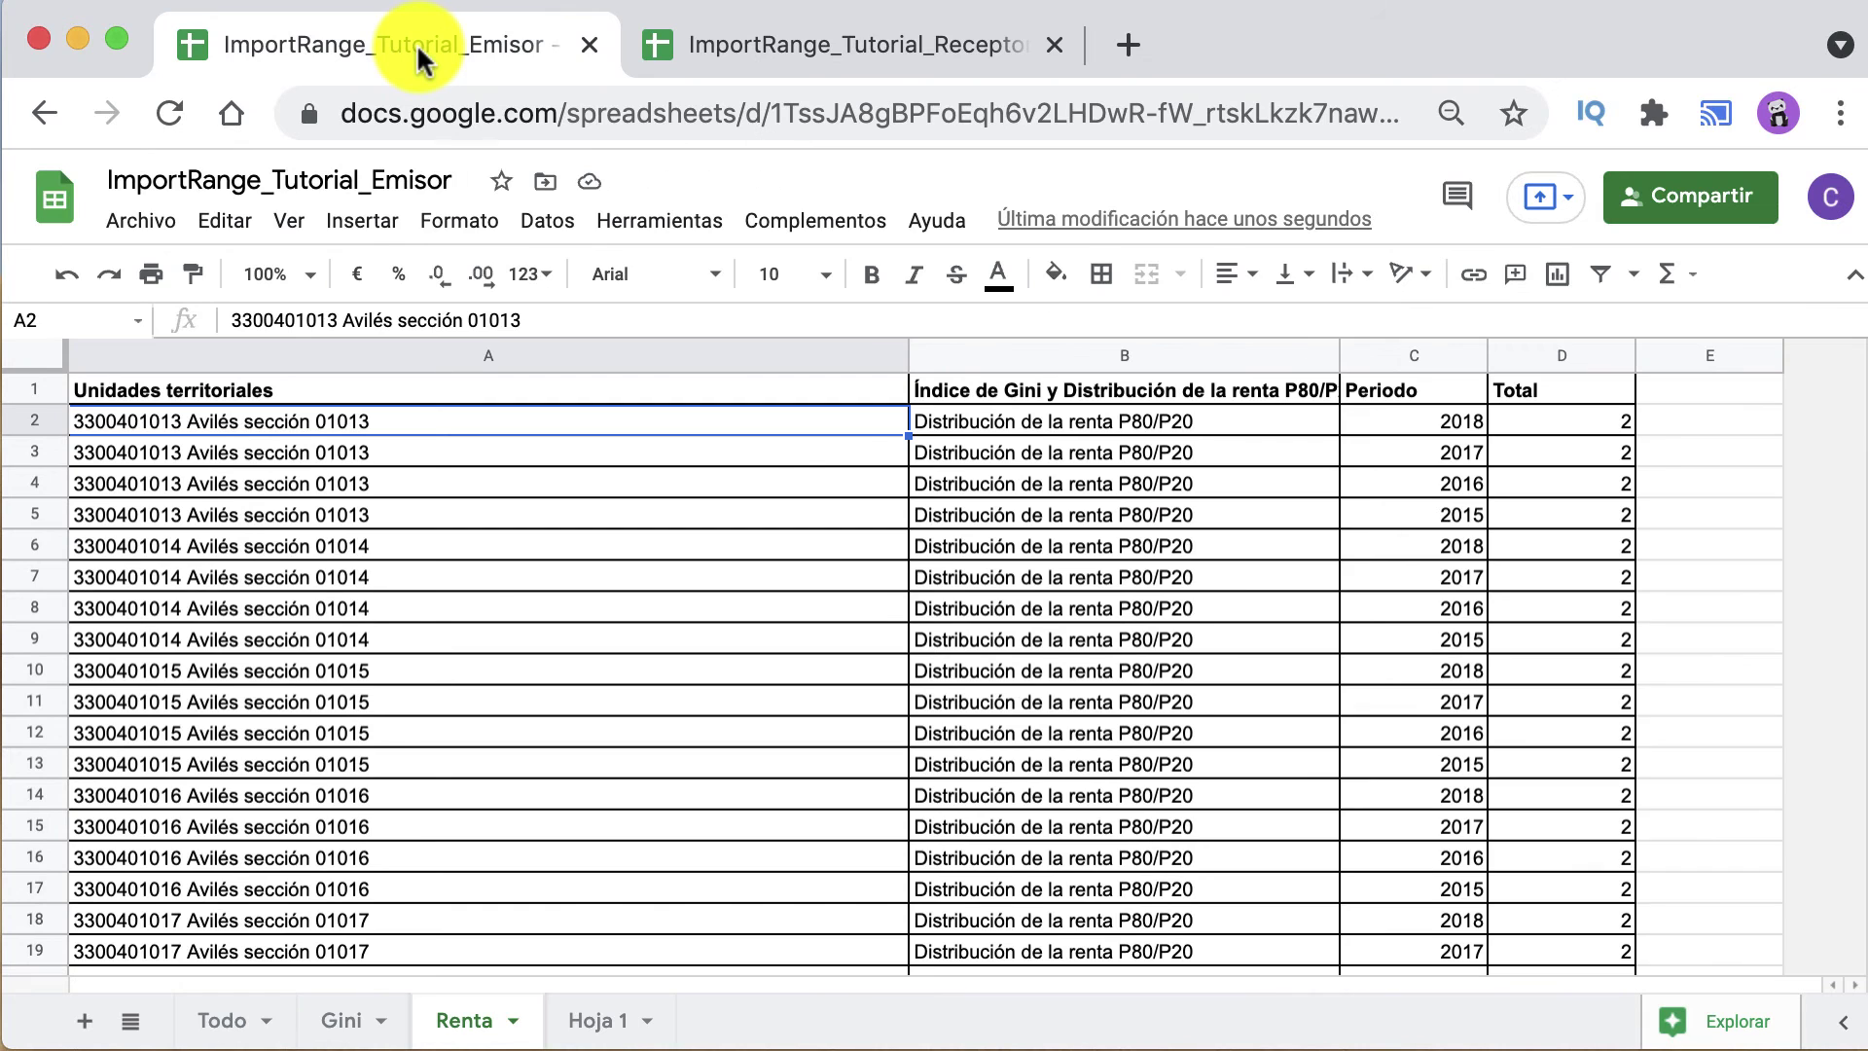
{"action": "left_click", "coordinate": [942, 576]}
{"action": "left_click", "coordinate": [811, 389]}
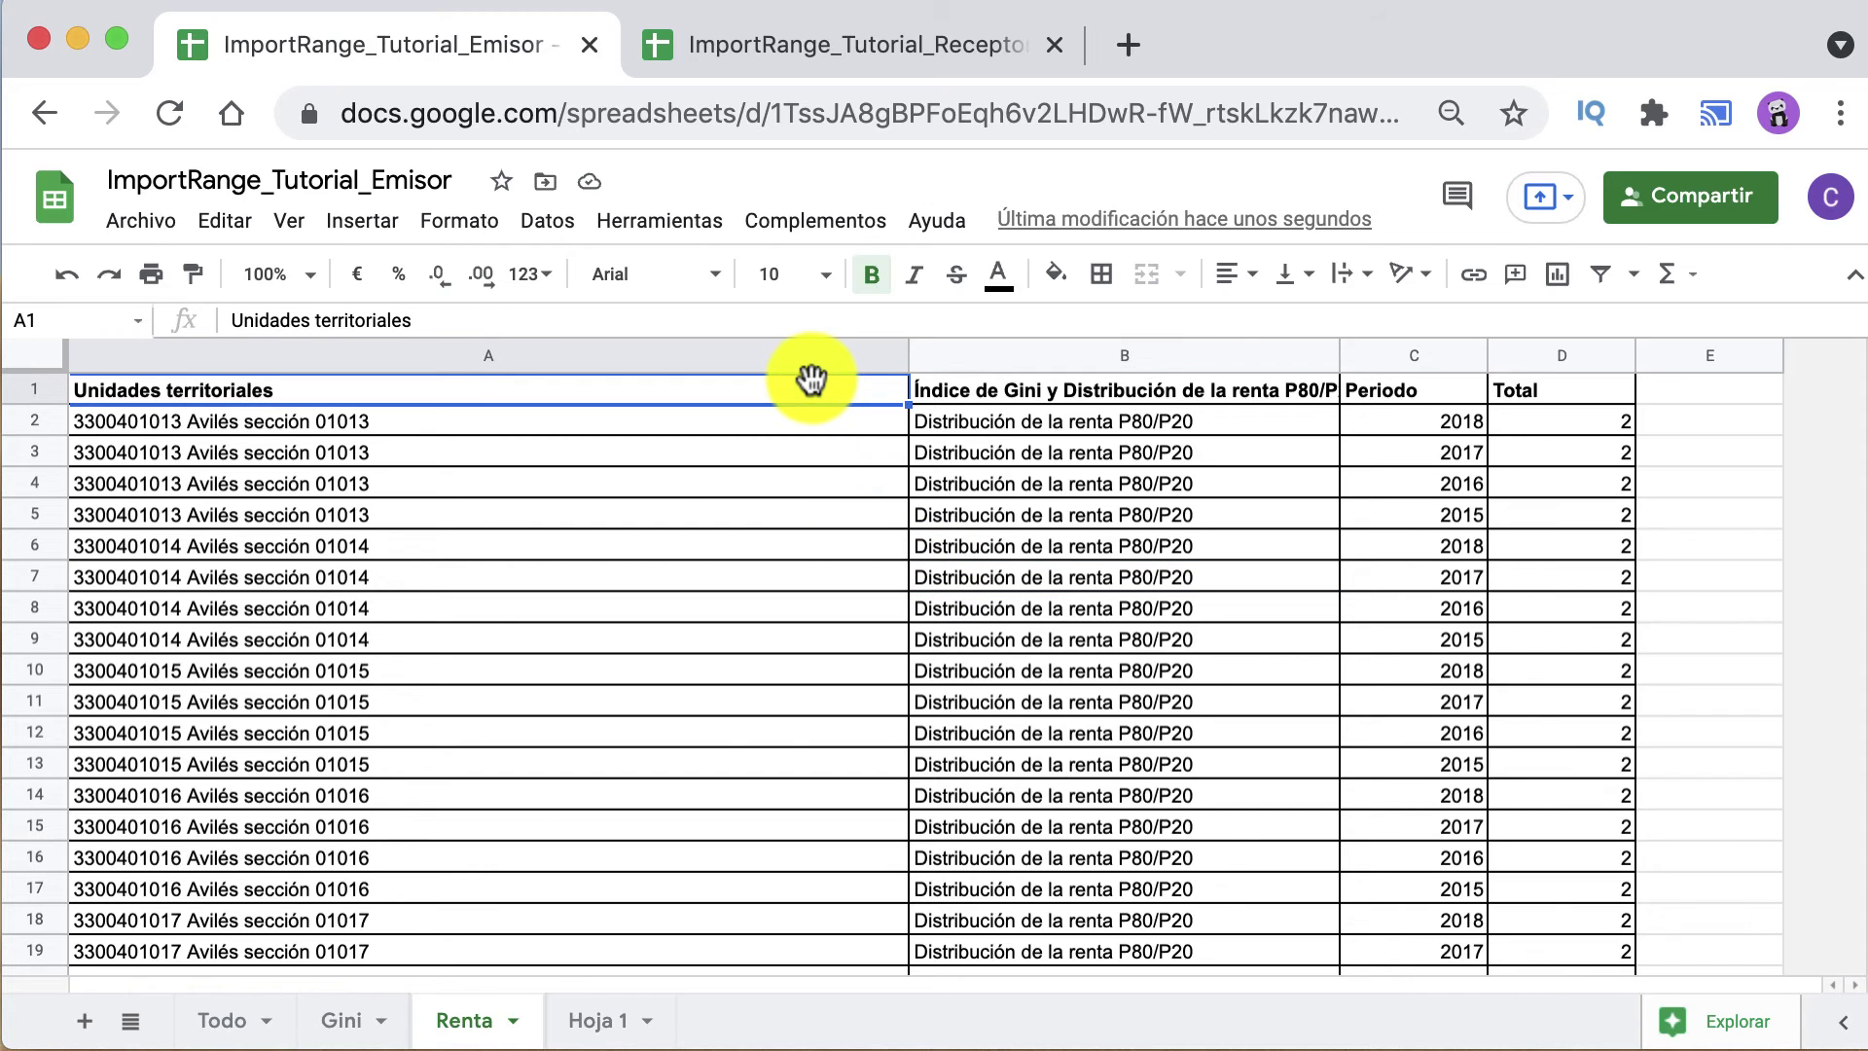
{"action": "left_click", "coordinate": [355, 1021]}
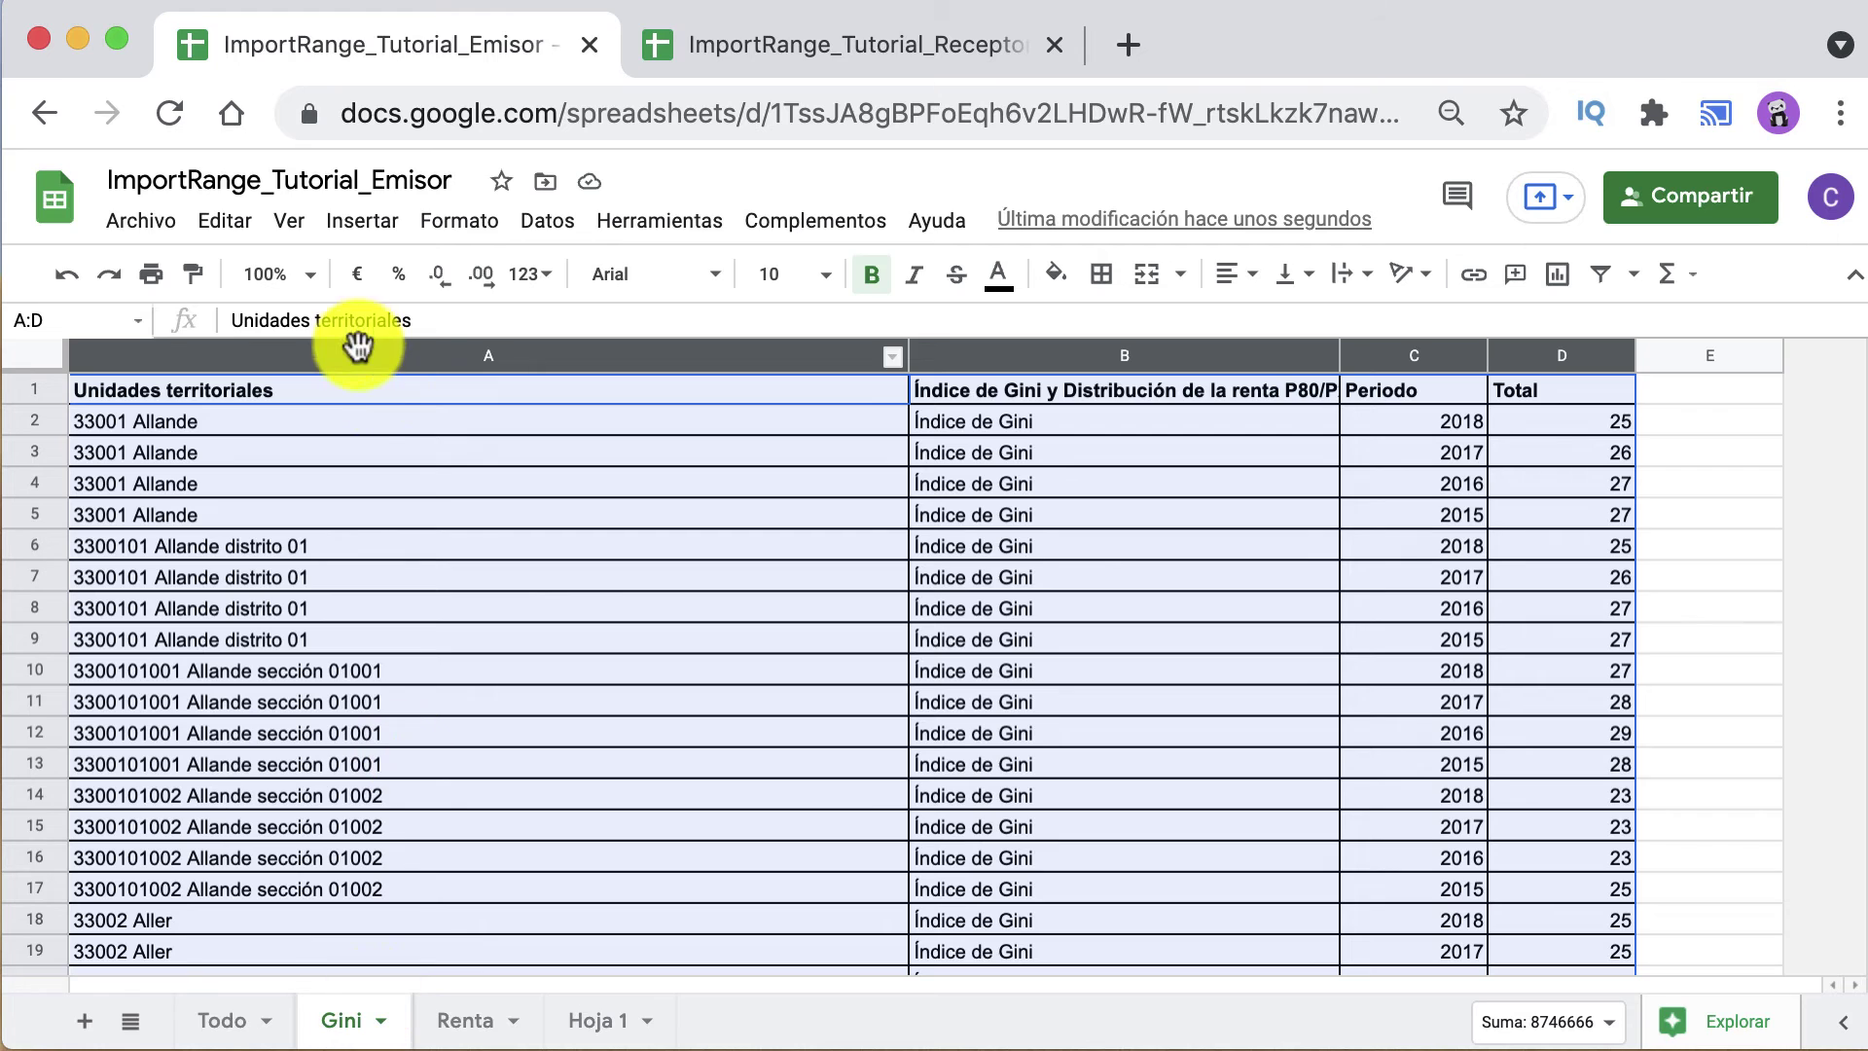
{"action": "left_click", "coordinate": [370, 387]}
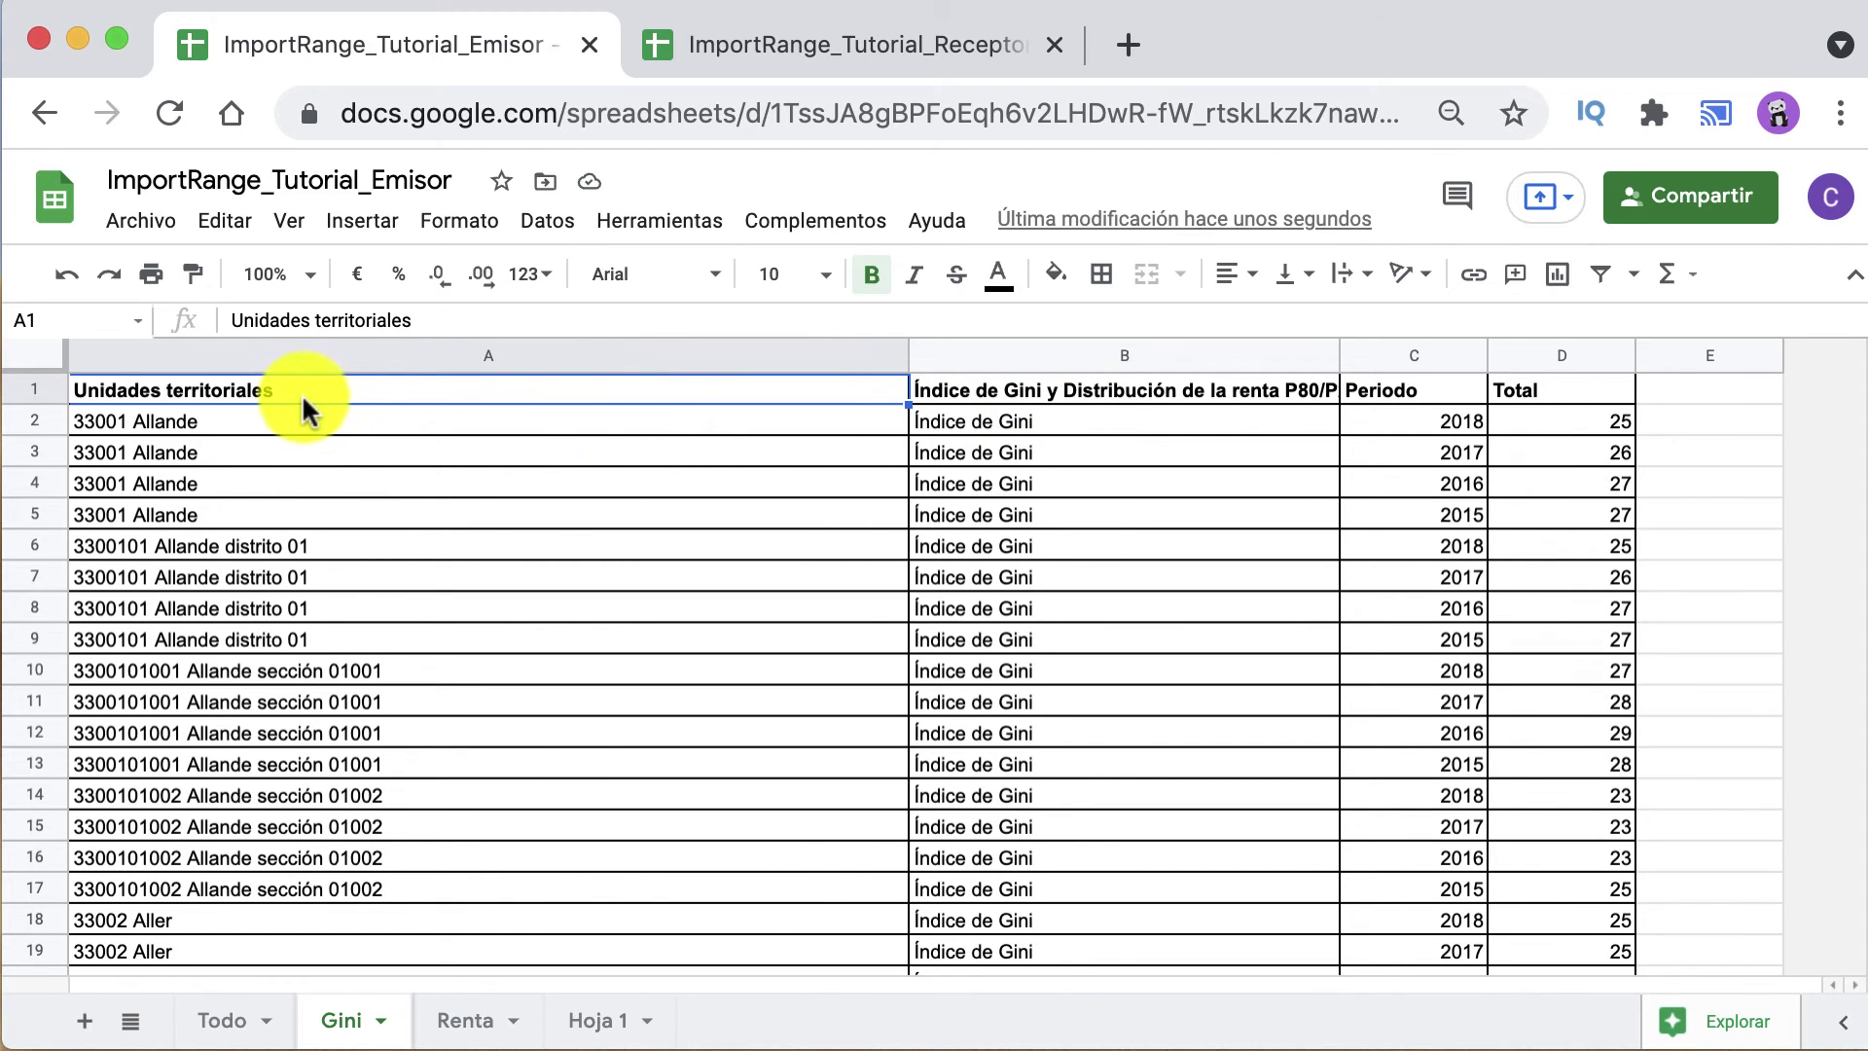
{"action": "left_click", "coordinate": [1563, 522], "text": "shift"}
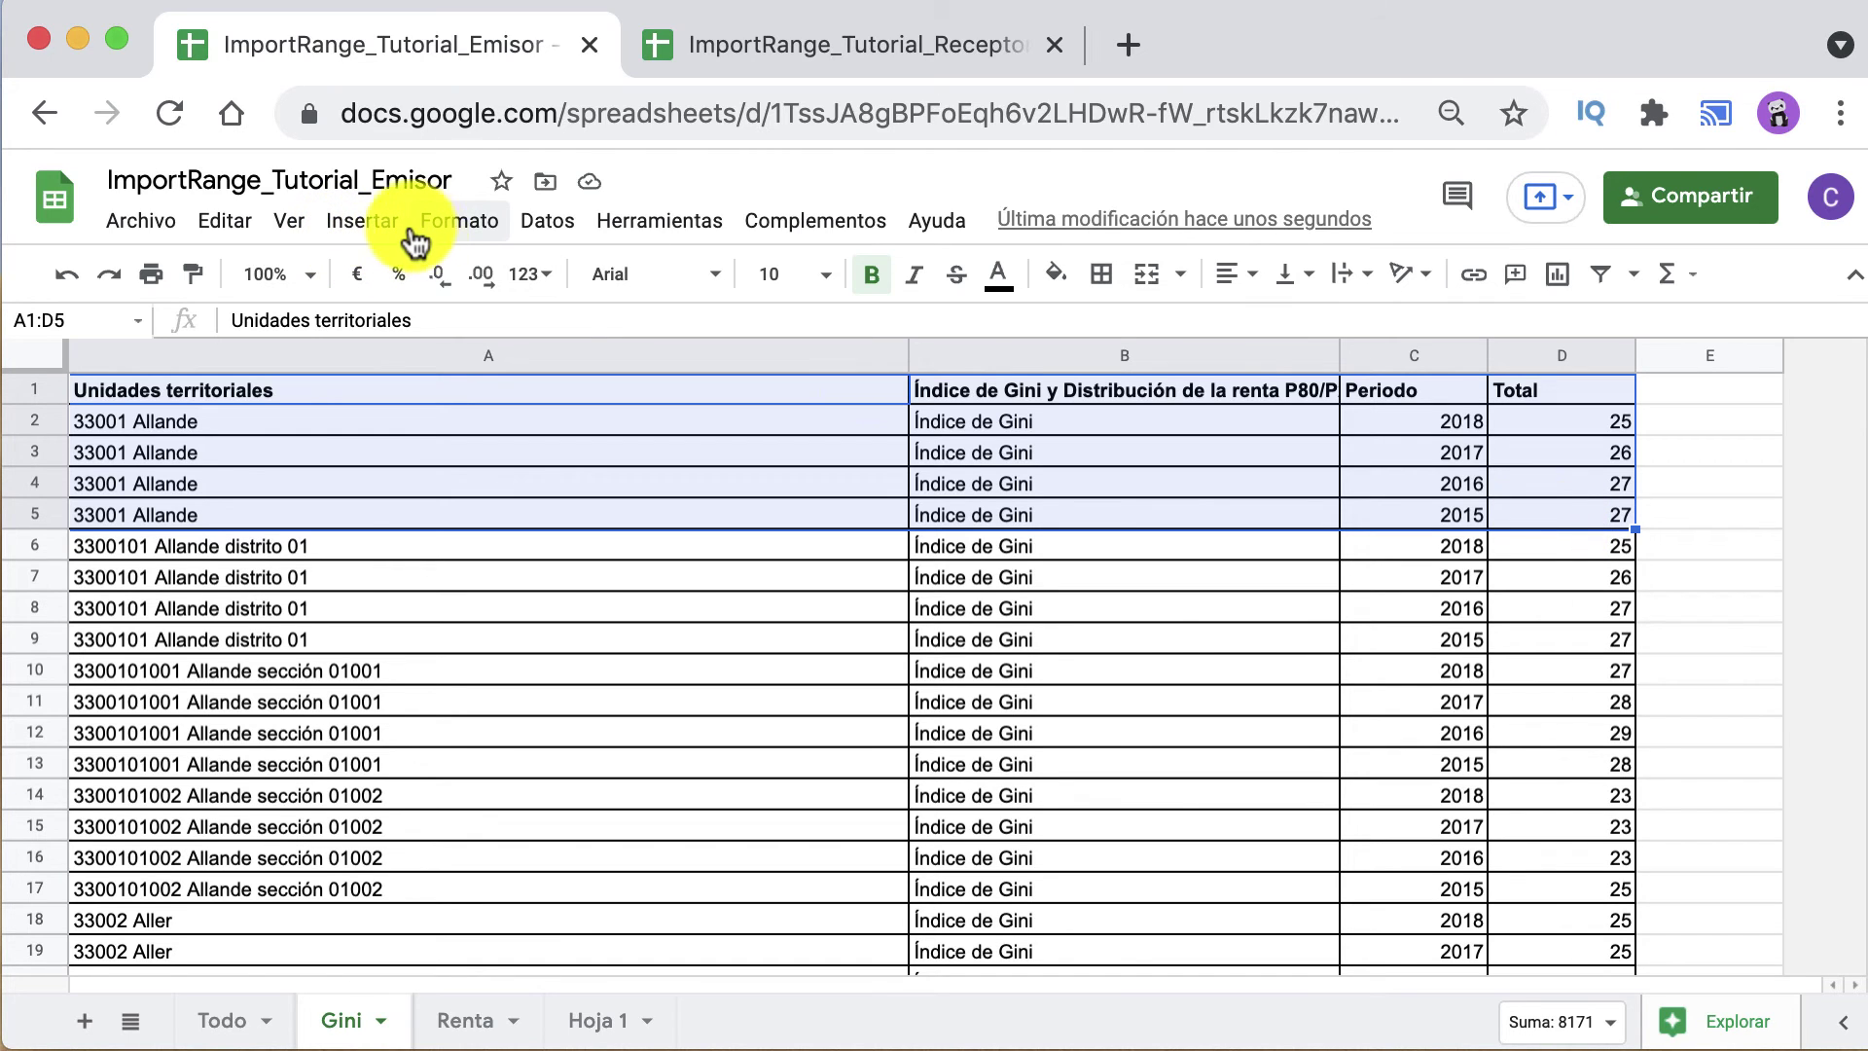
Name the Gini!A1:D5 selection allendeGini via Data > Named ranges, then return to Receptor.
{"action": "left_click", "coordinate": [533, 234]}
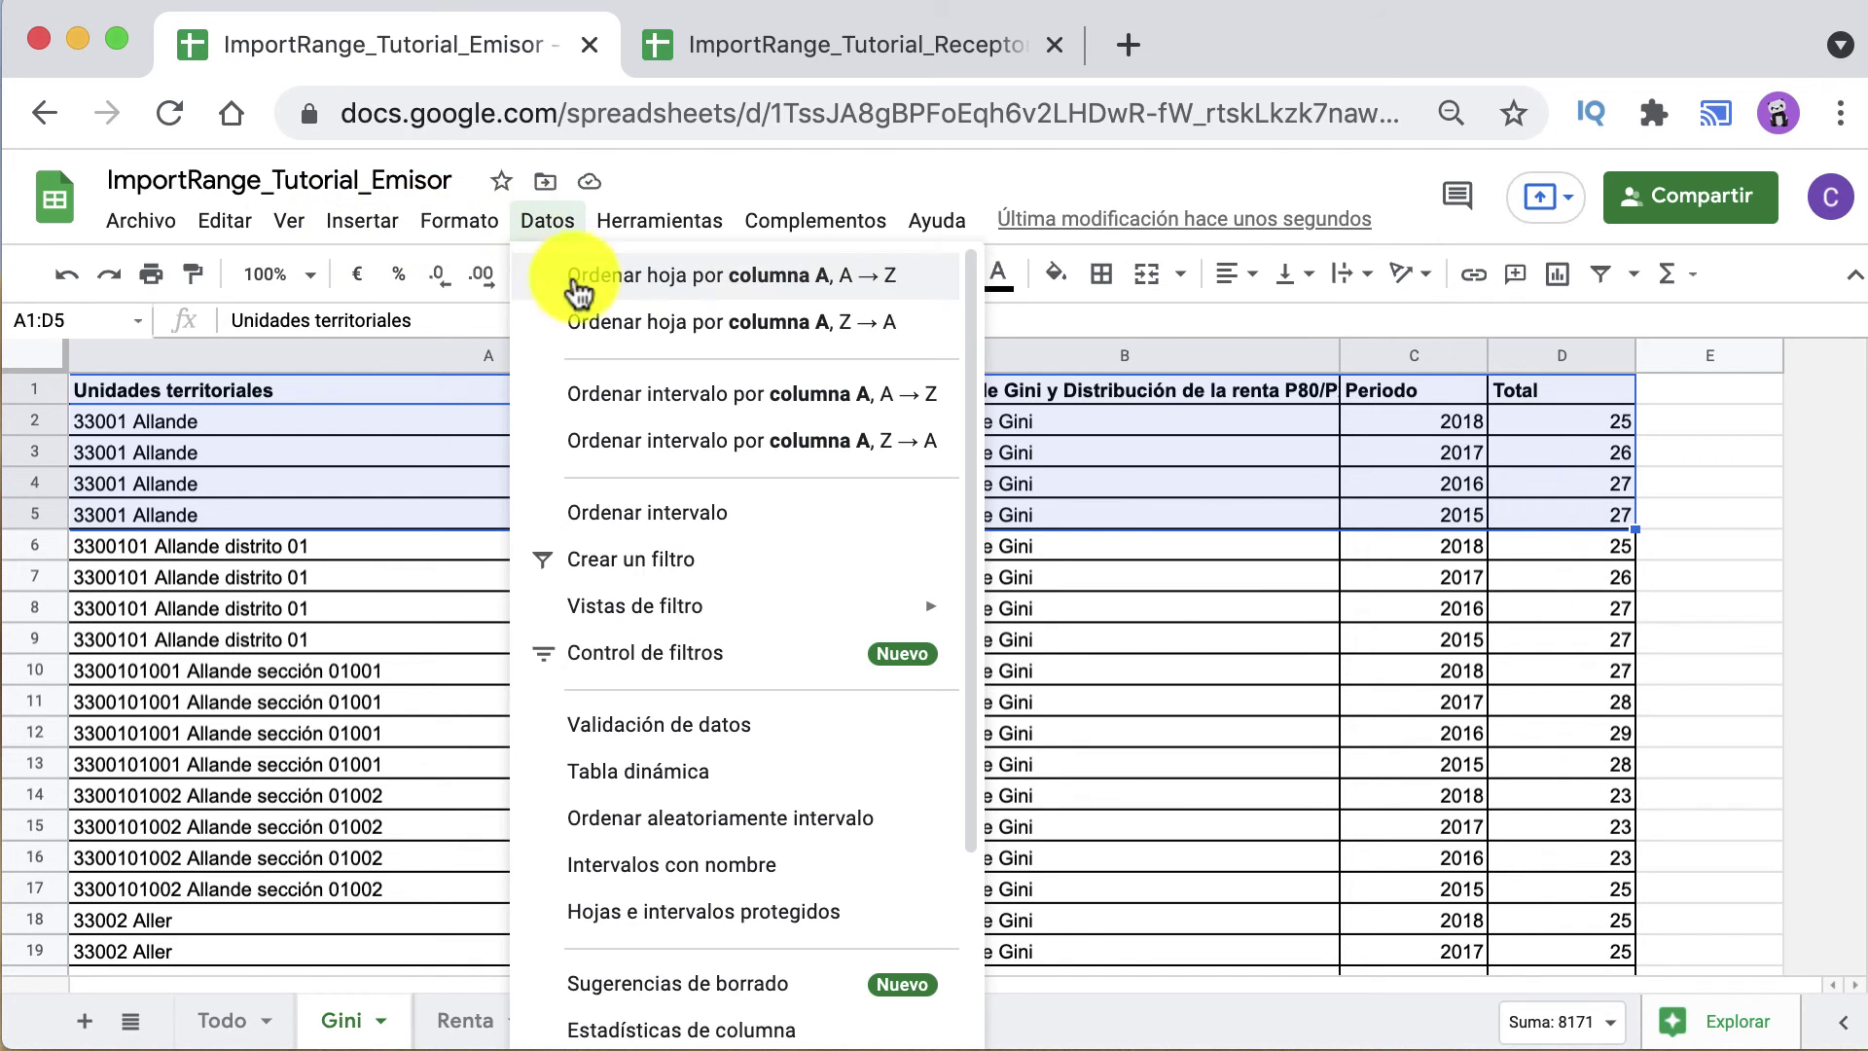
{"action": "left_click", "coordinate": [692, 875]}
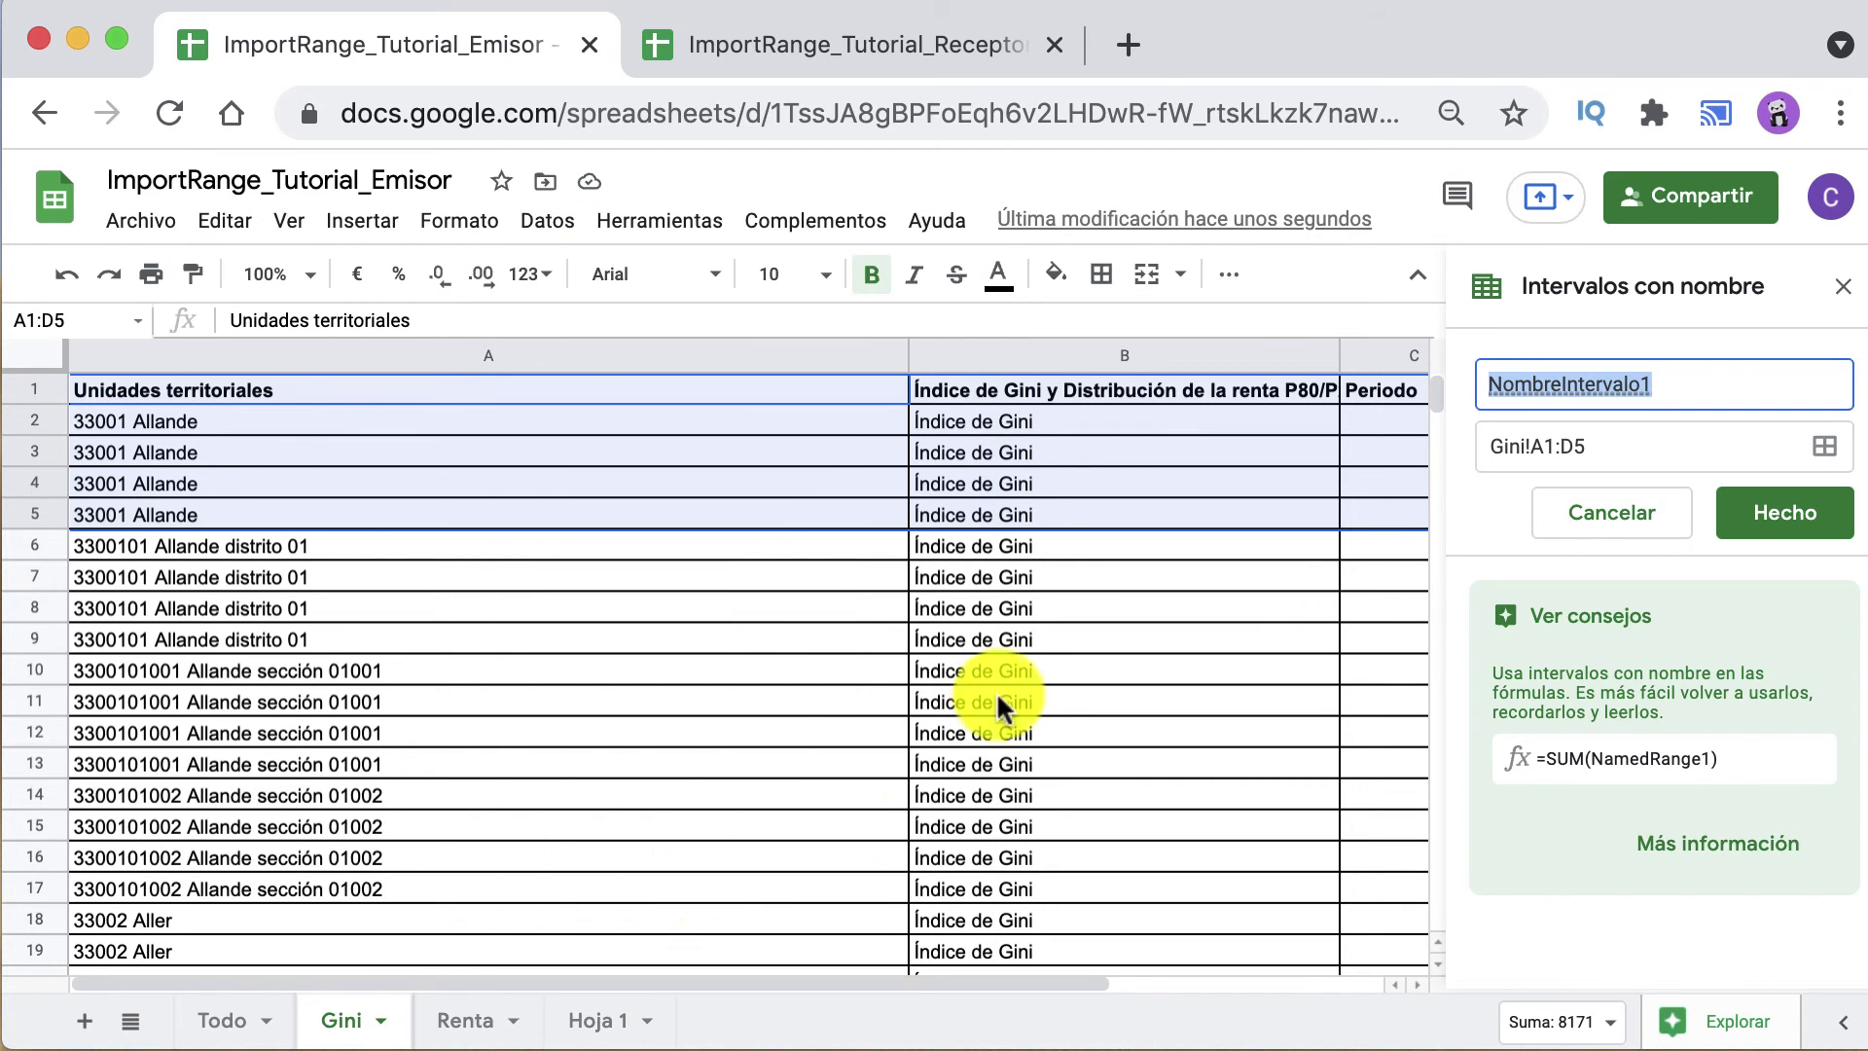
{"action": "type", "text": "al"}
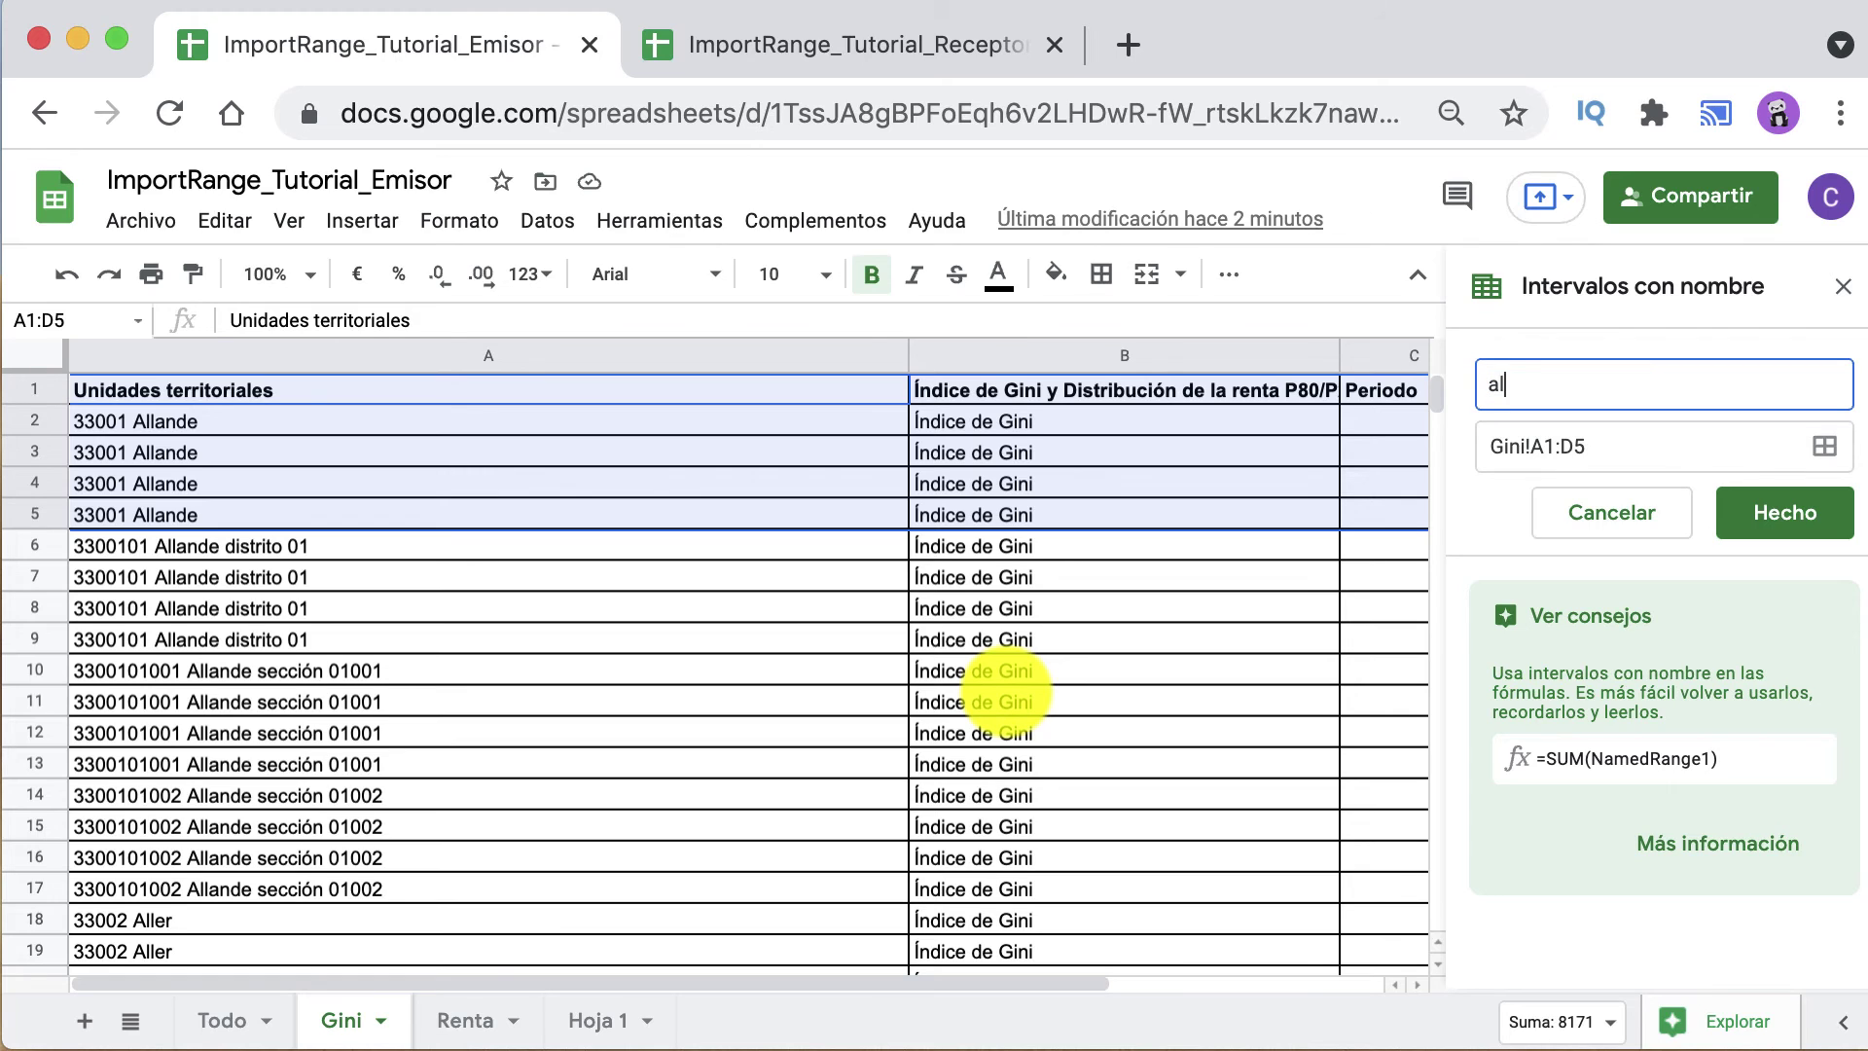
{"action": "type", "text": "lendeGini"}
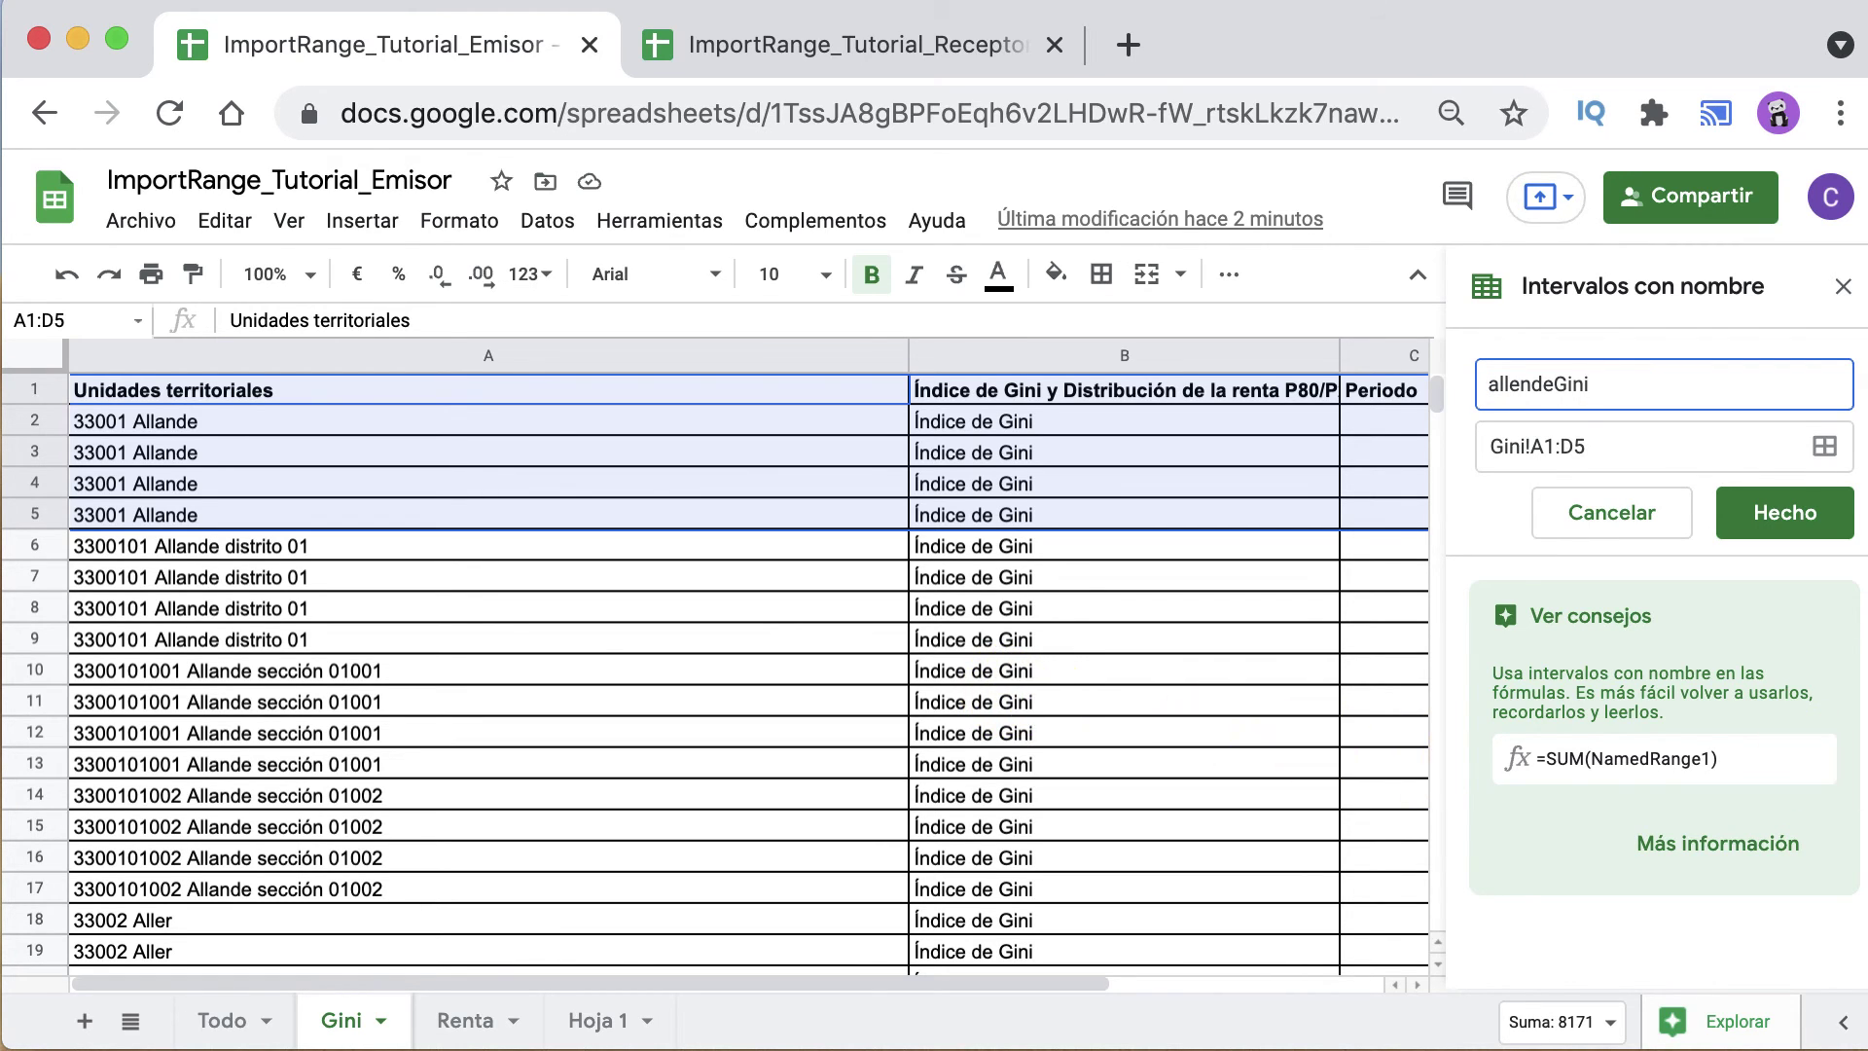
{"action": "left_click", "coordinate": [1782, 516]}
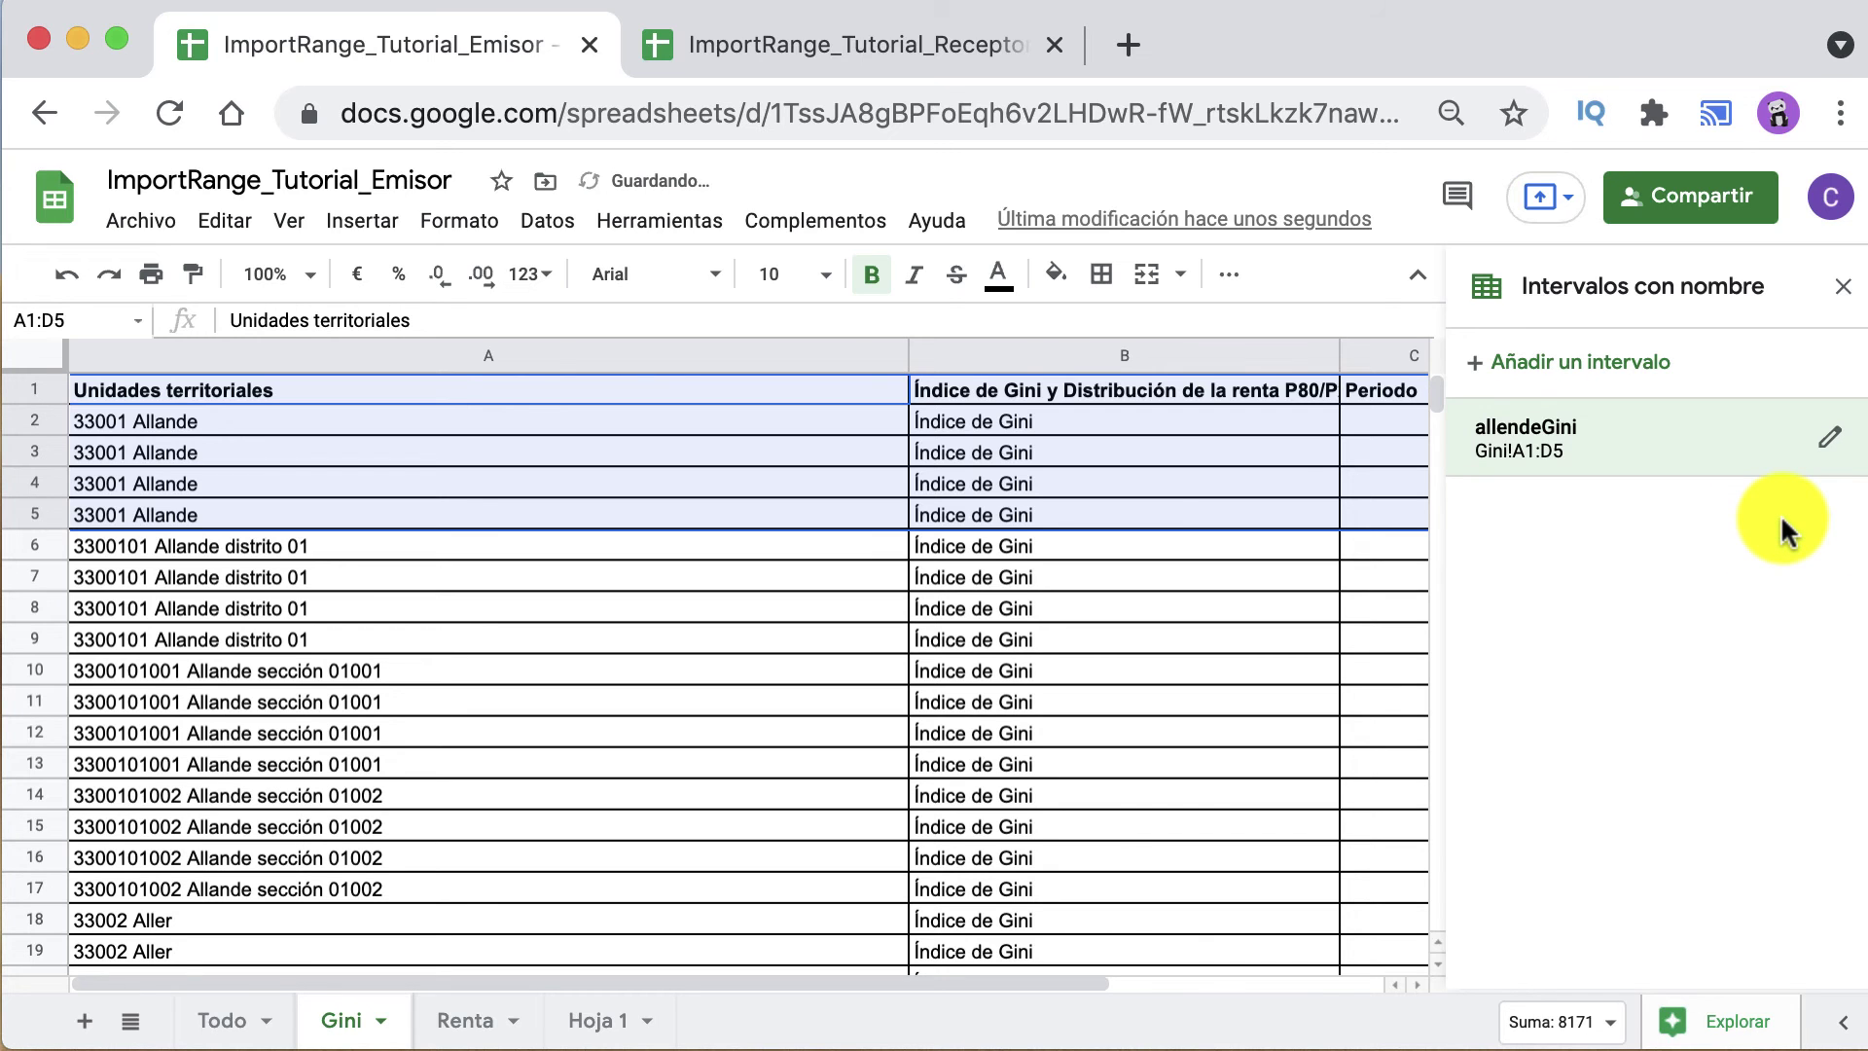
{"action": "left_click", "coordinate": [733, 41]}
Replace "Renta!A1:D" in B3's formula with "Gini!AllendeGini" and recheck B3.
{"action": "left_click", "coordinate": [452, 418]}
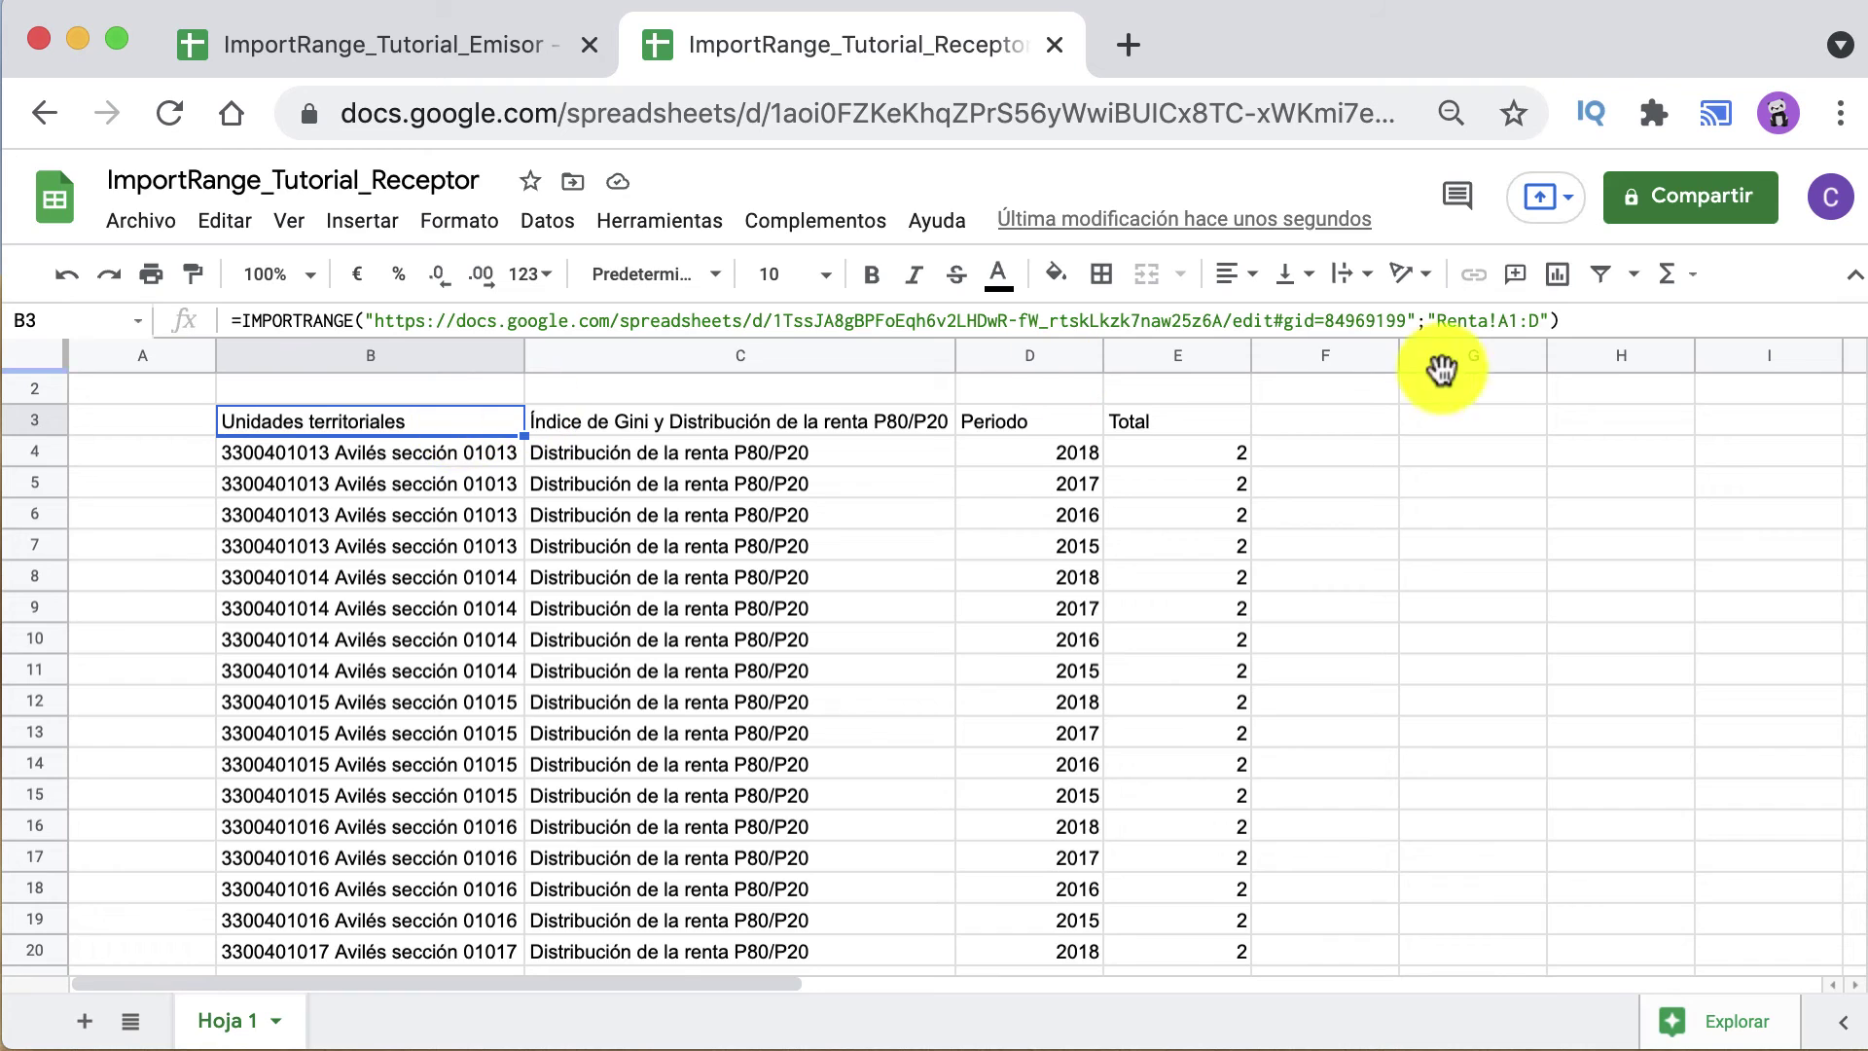
{"action": "left_click", "coordinate": [1498, 318]}
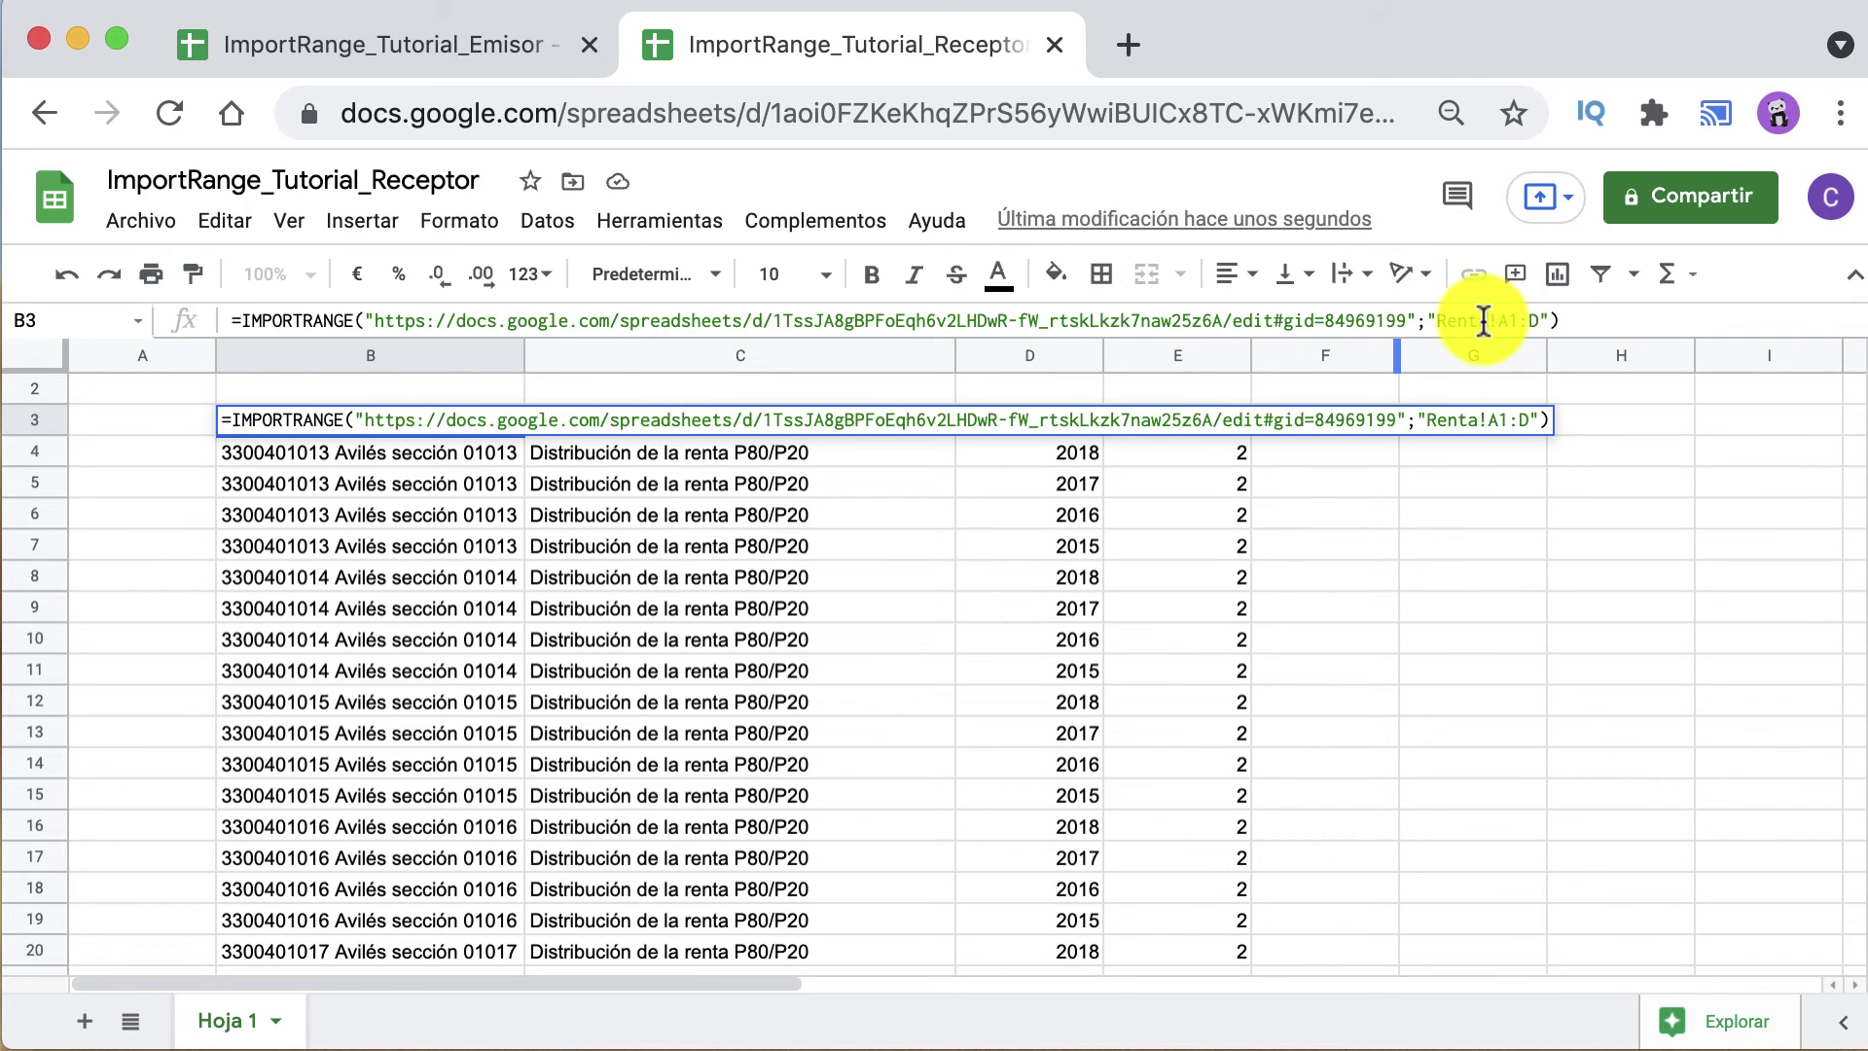
{"action": "left_click_drag", "start_coordinate": [1486, 320], "coordinate": [1437, 324]}
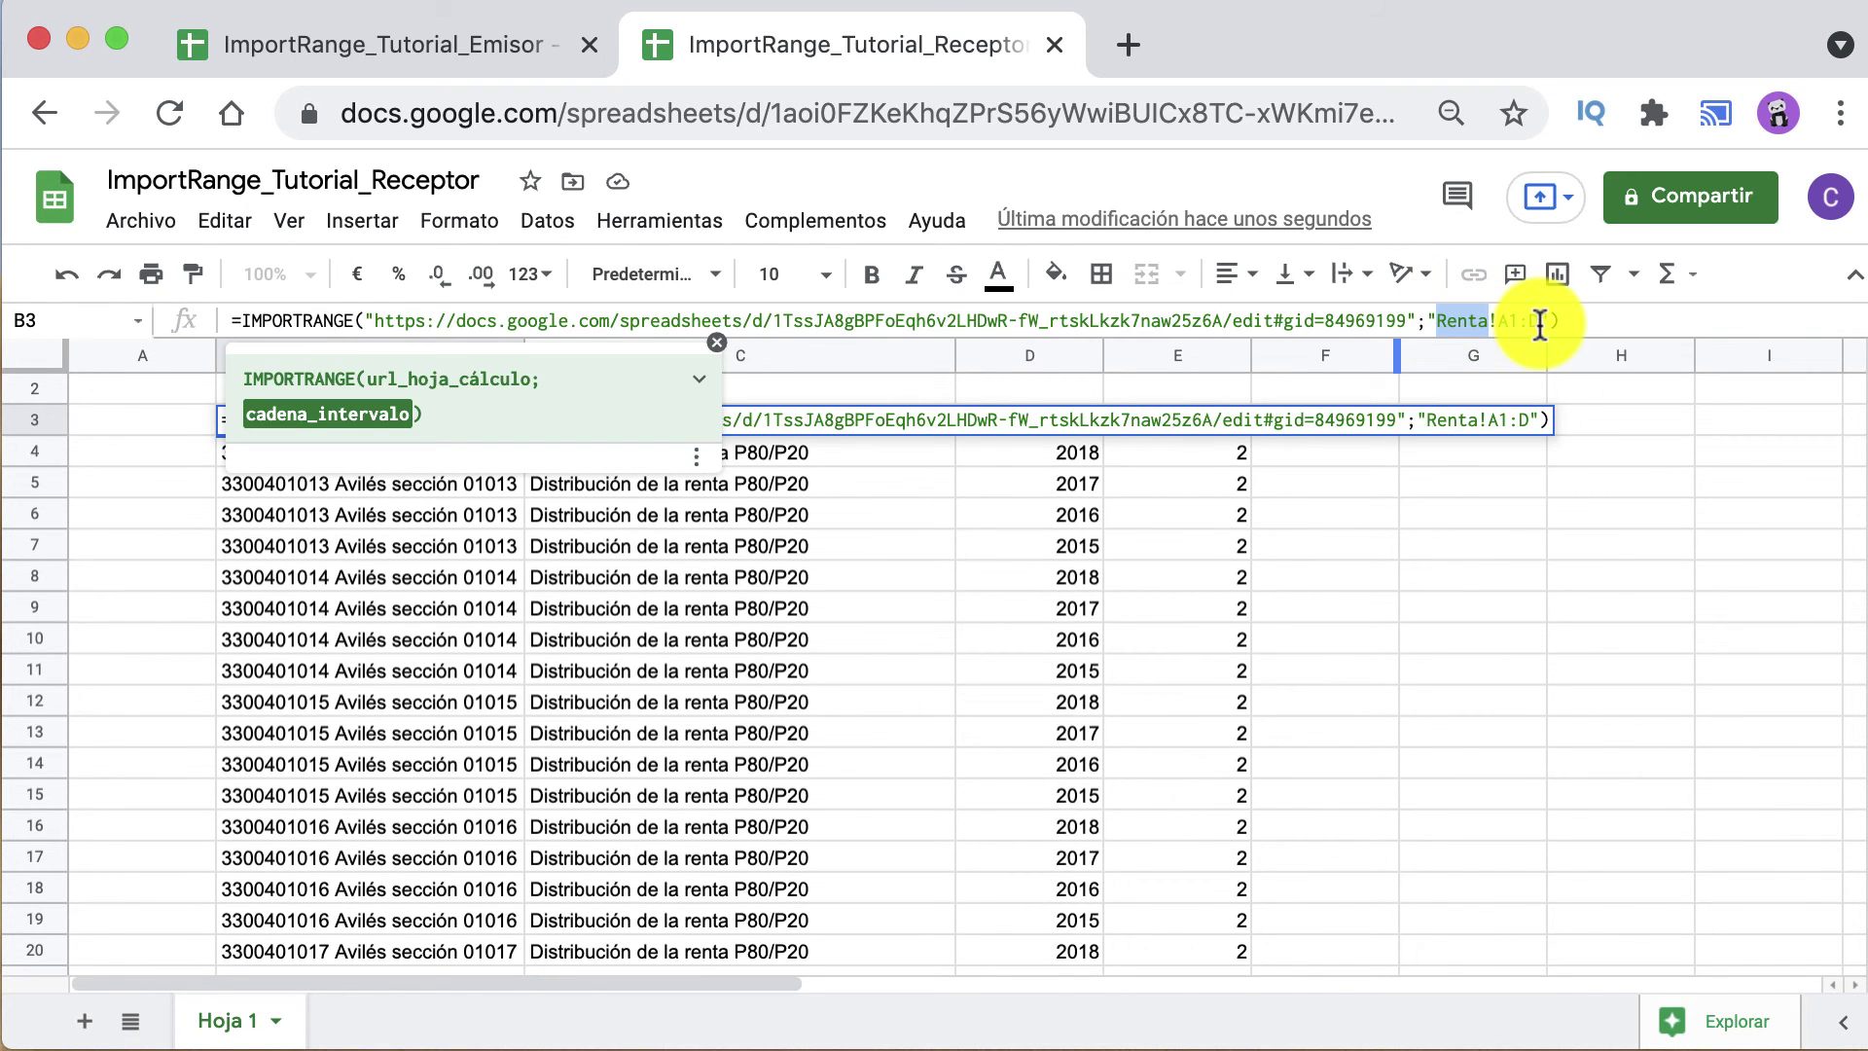
{"action": "type", "text": "Gini"}
{"action": "key", "text": "shift+Right"}
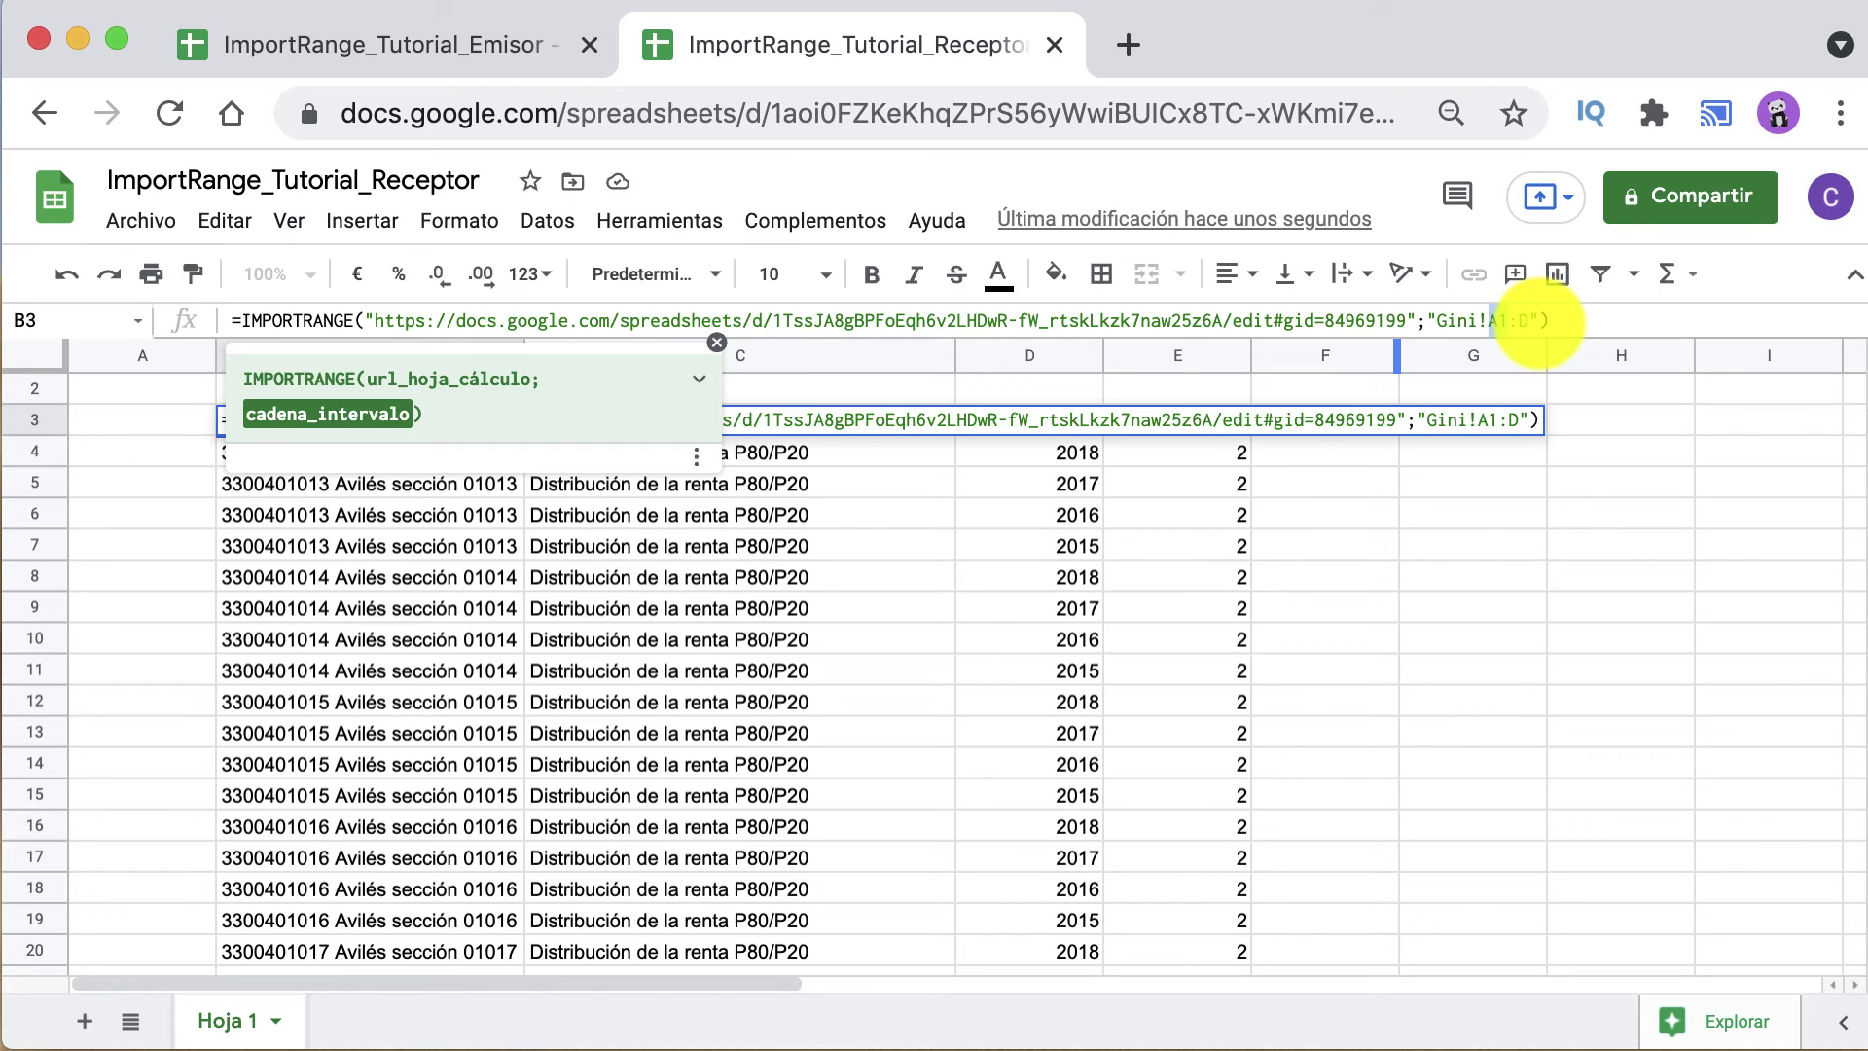
{"action": "type", "text": "llende"}
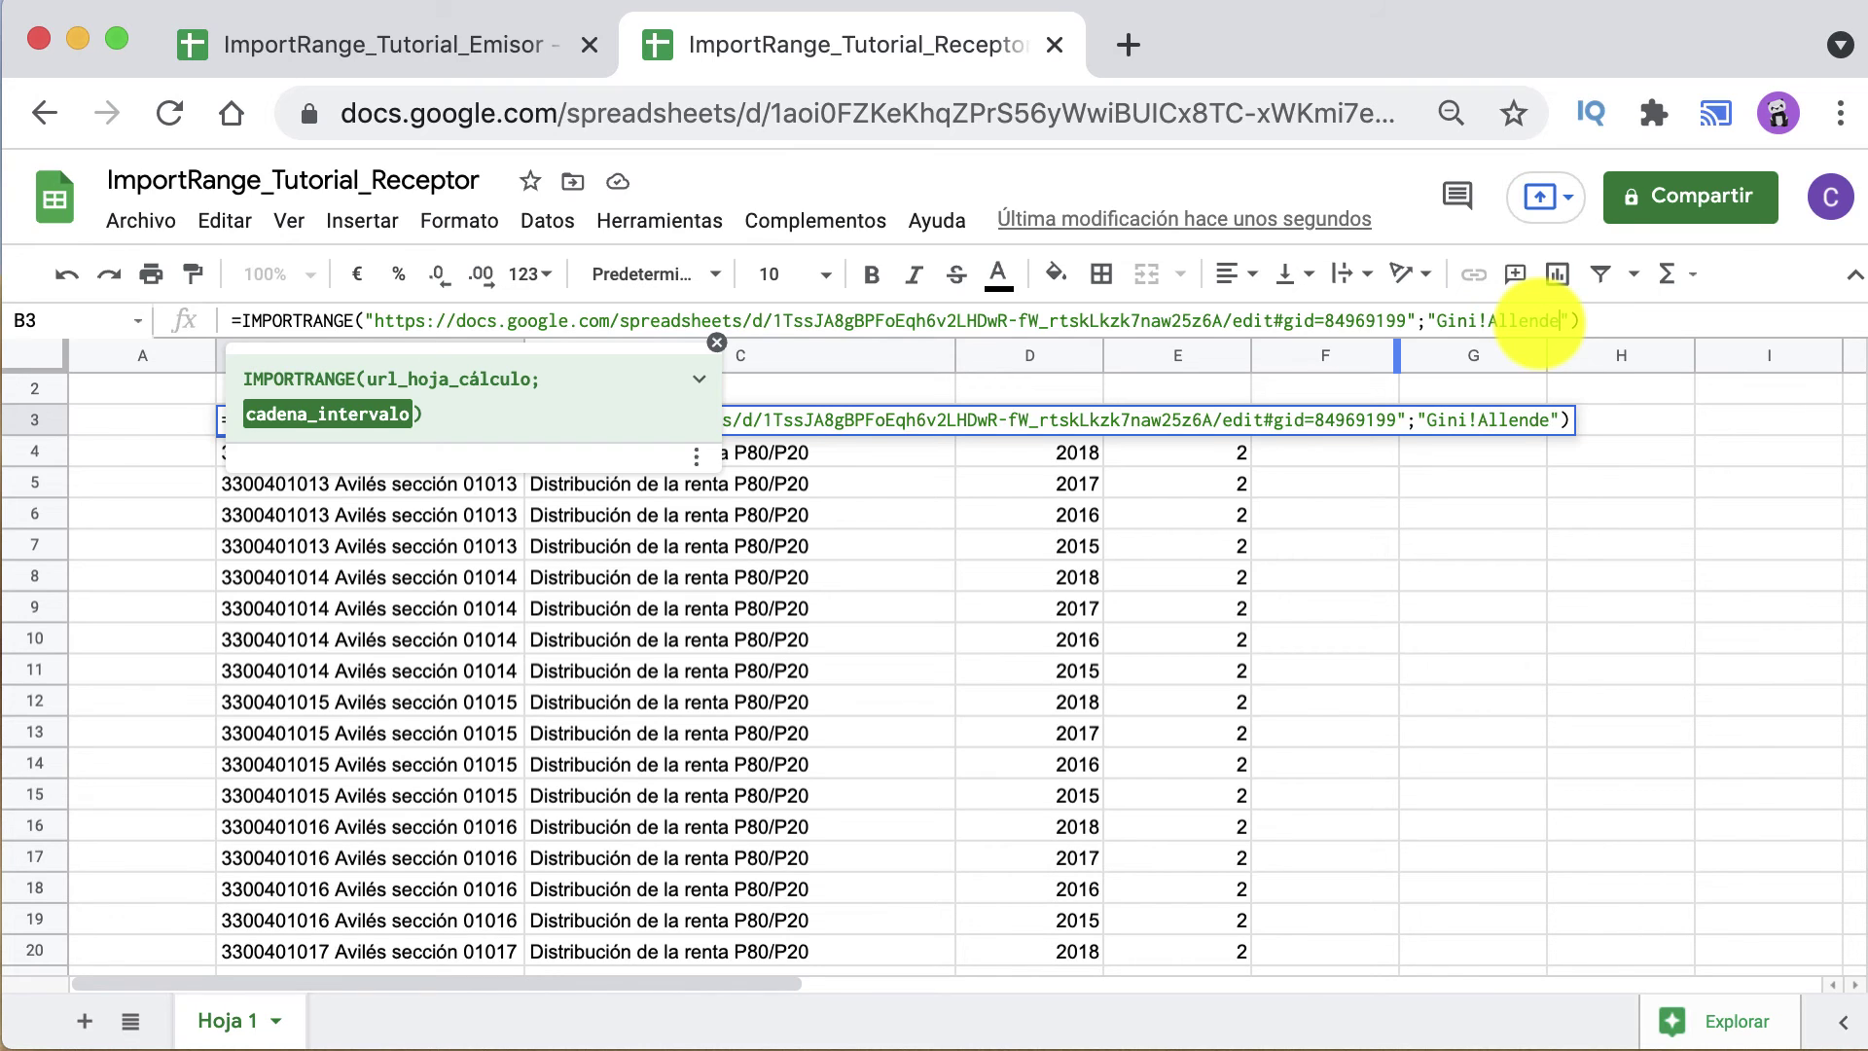
{"action": "type", "text": "Gini"}
{"action": "key", "text": "Return"}
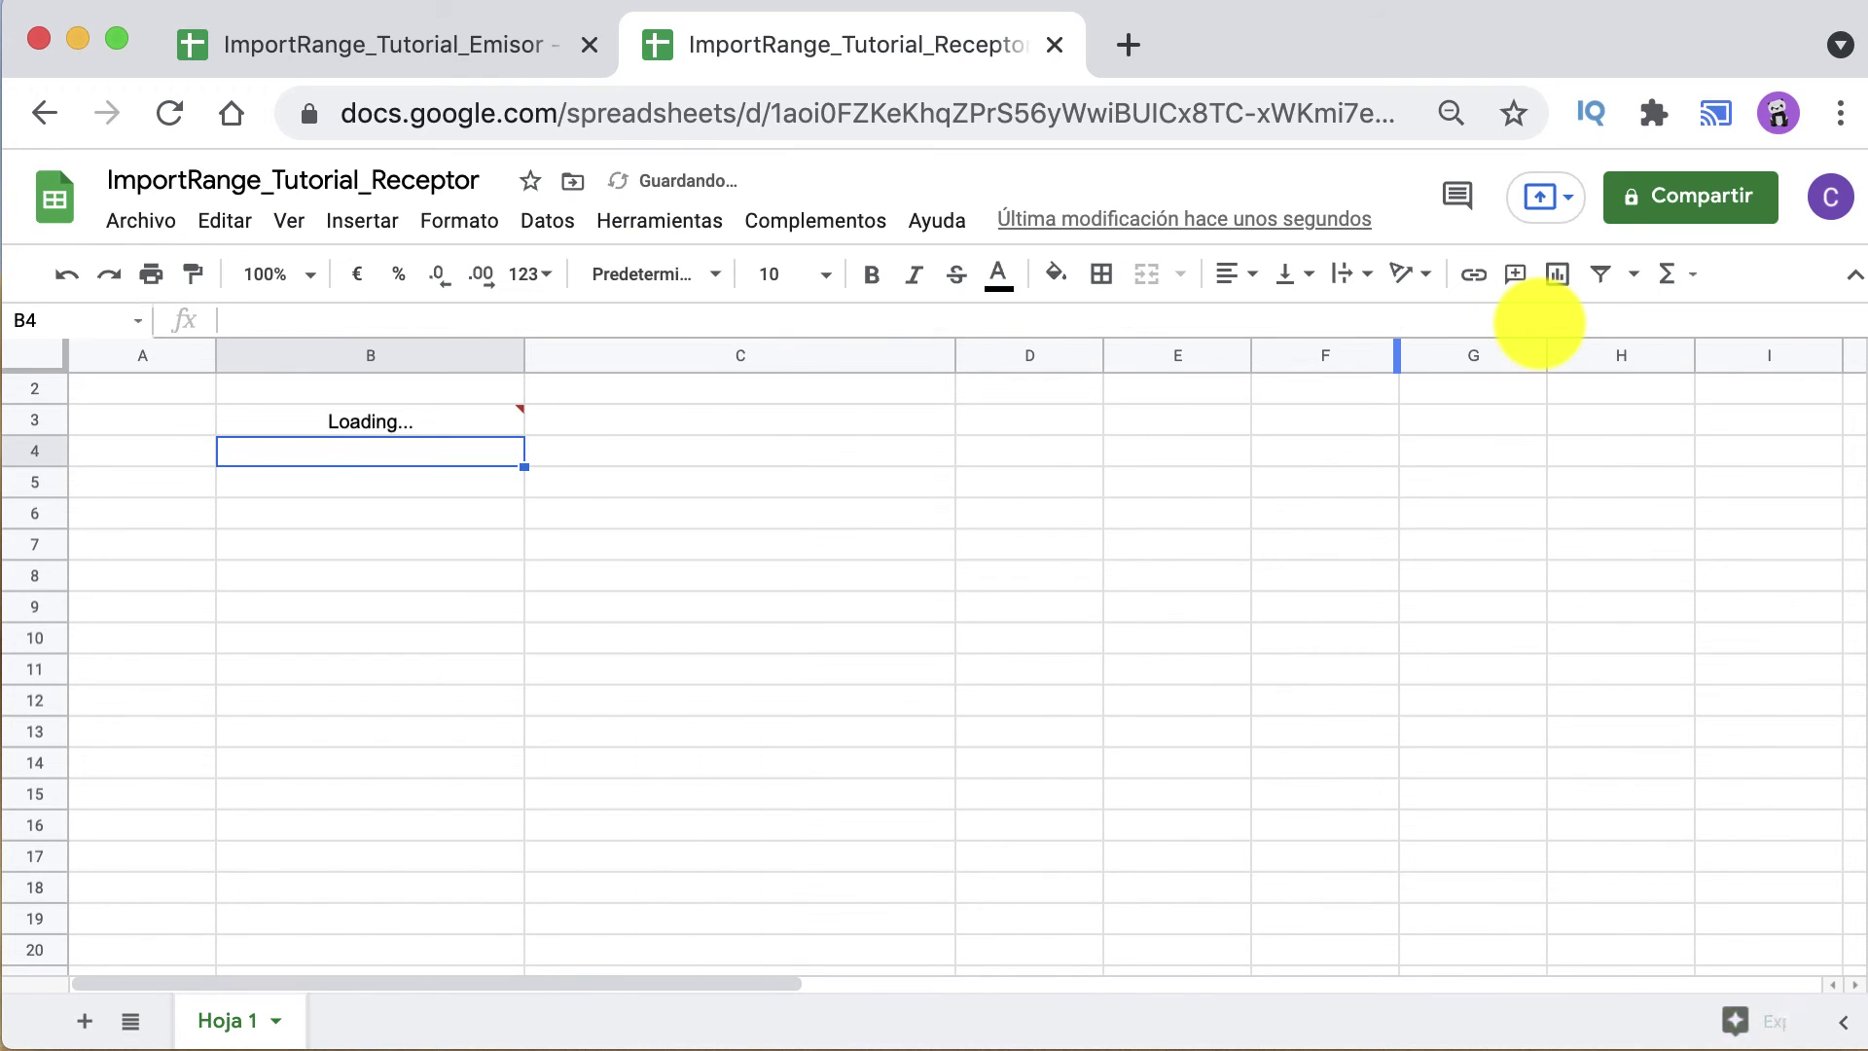
{"action": "left_click", "coordinate": [425, 424]}
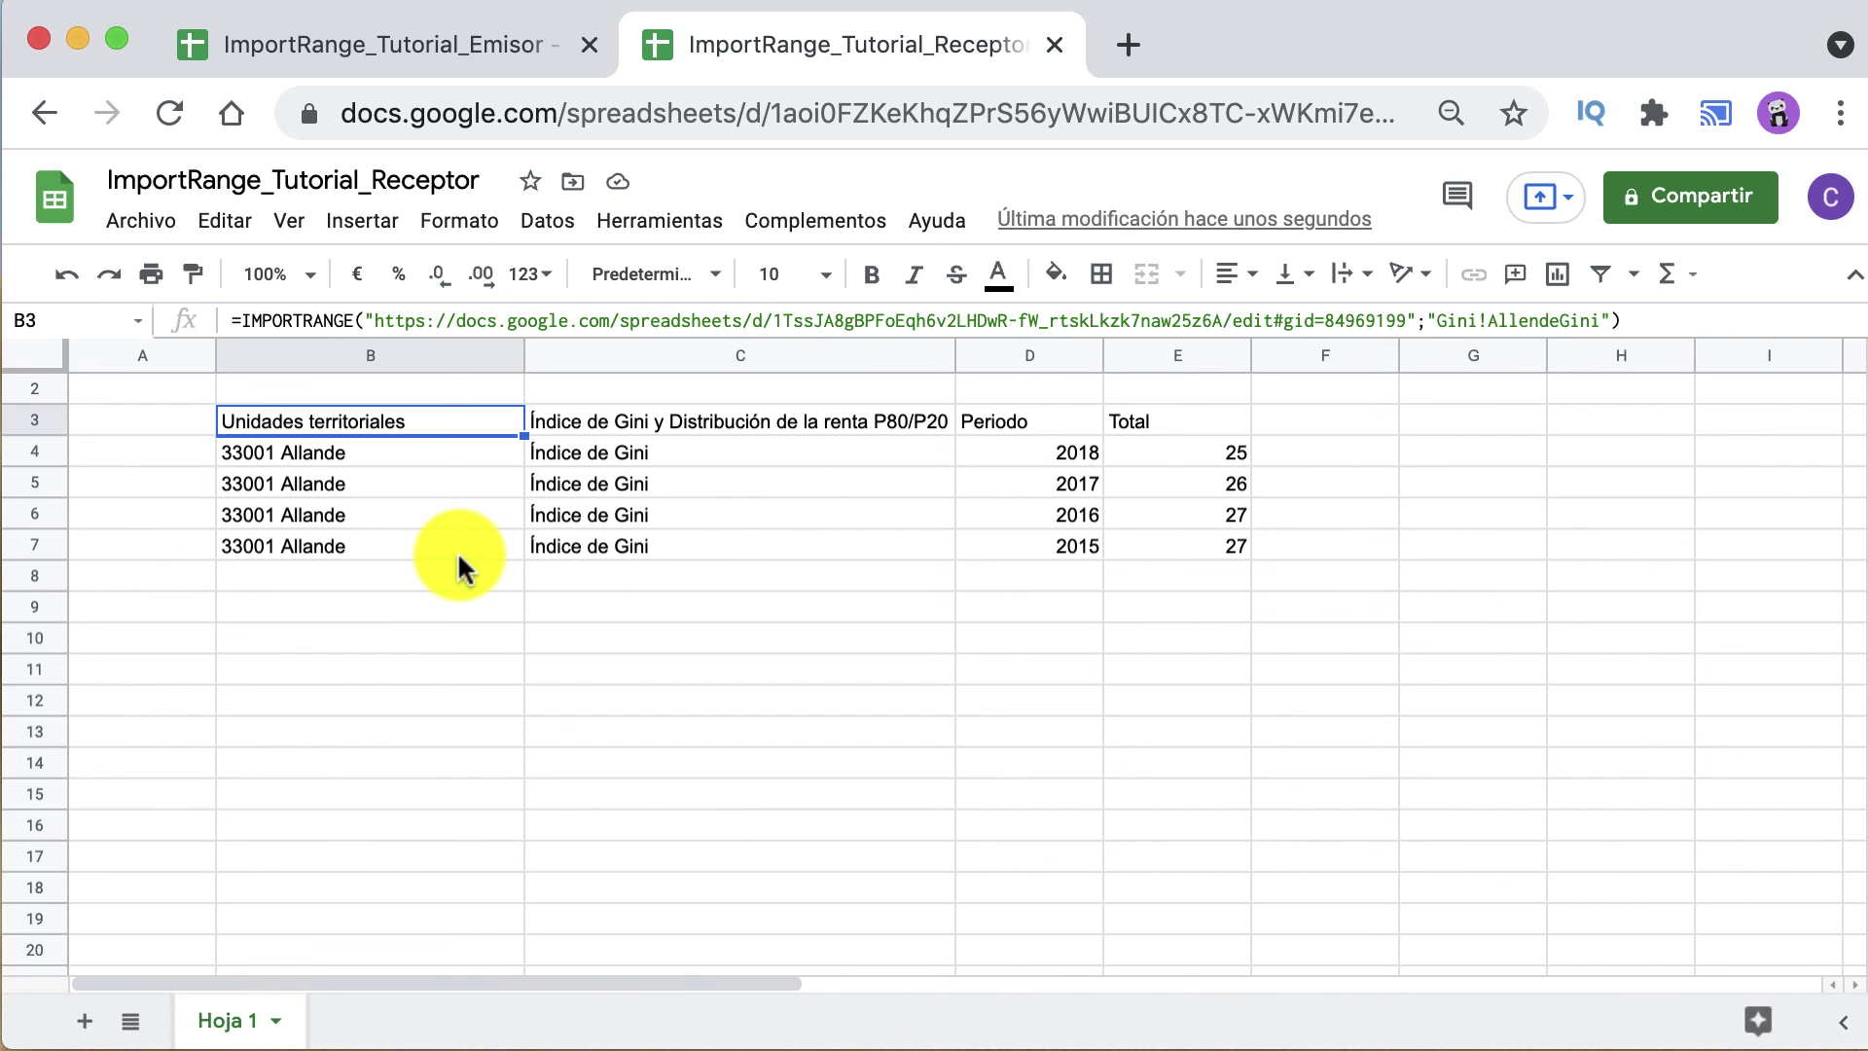
Return to the Emisor spreadsheet's Gini sheet and close the Intervalos con nombre panel.
{"action": "left_click", "coordinate": [443, 44]}
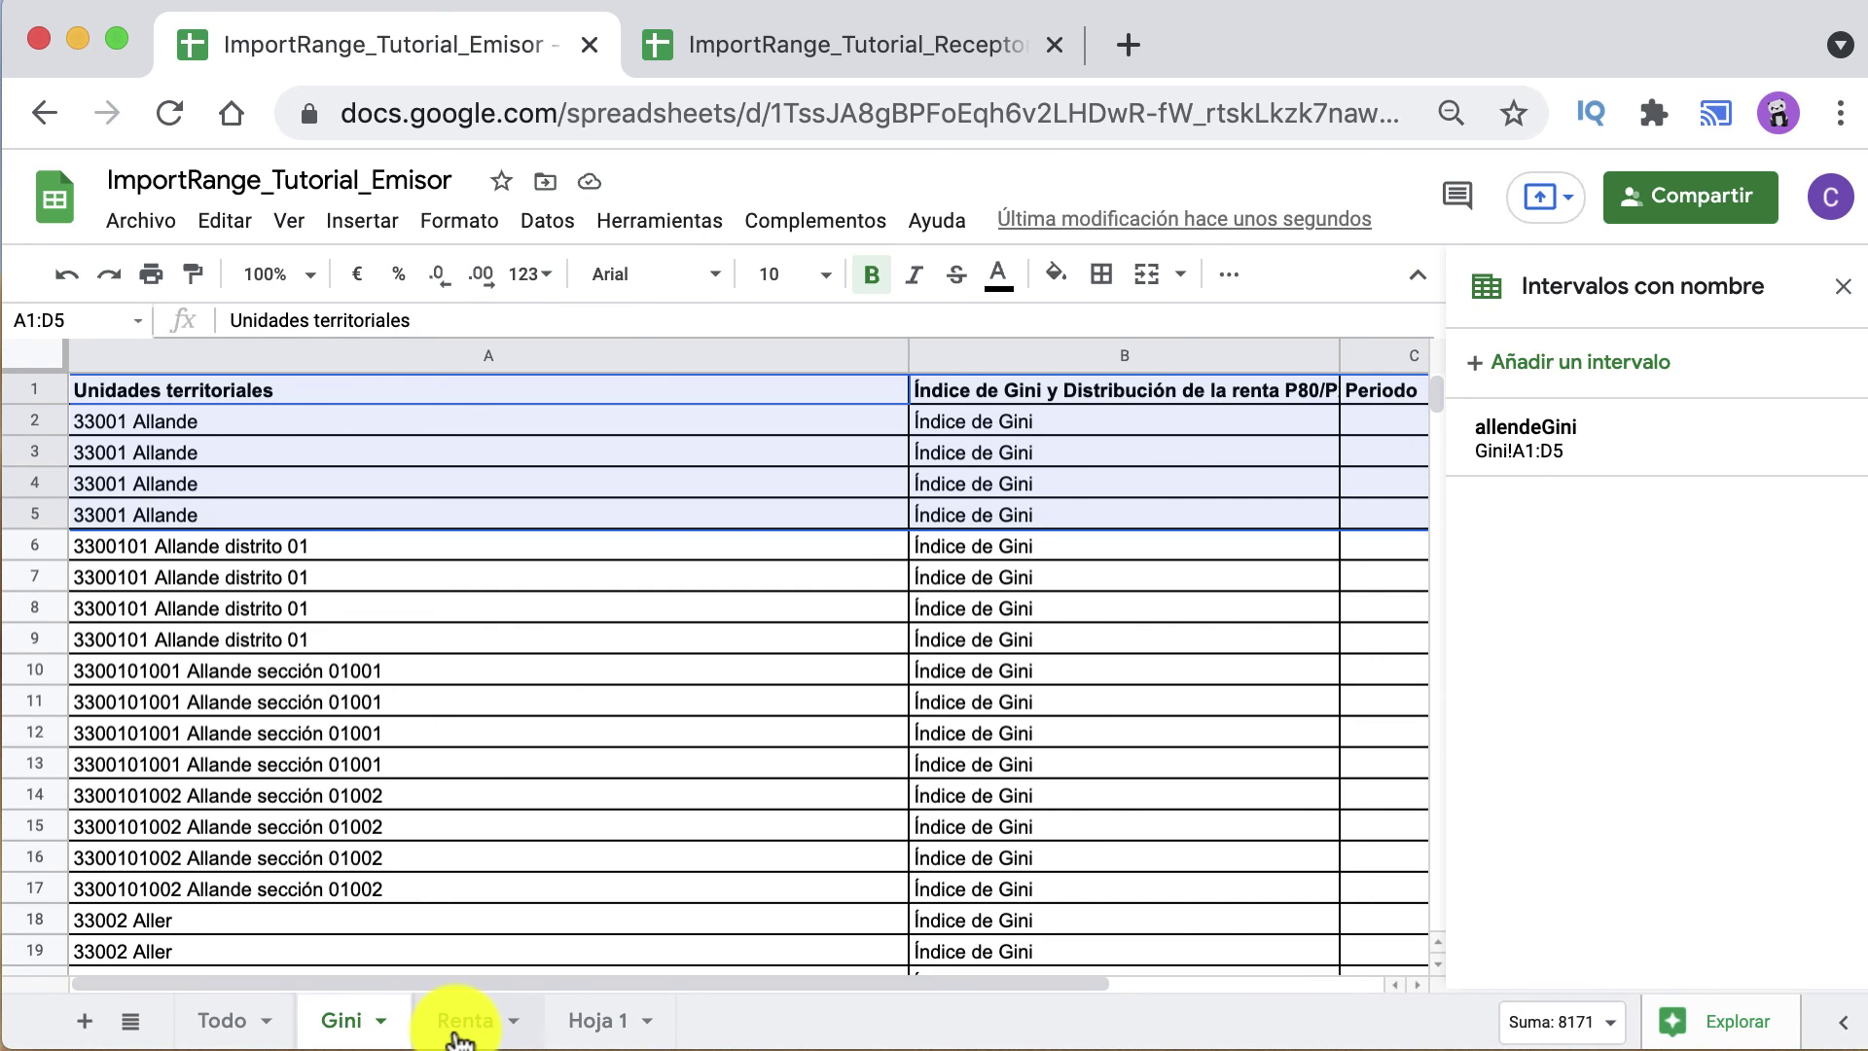
{"action": "left_click", "coordinate": [1842, 286]}
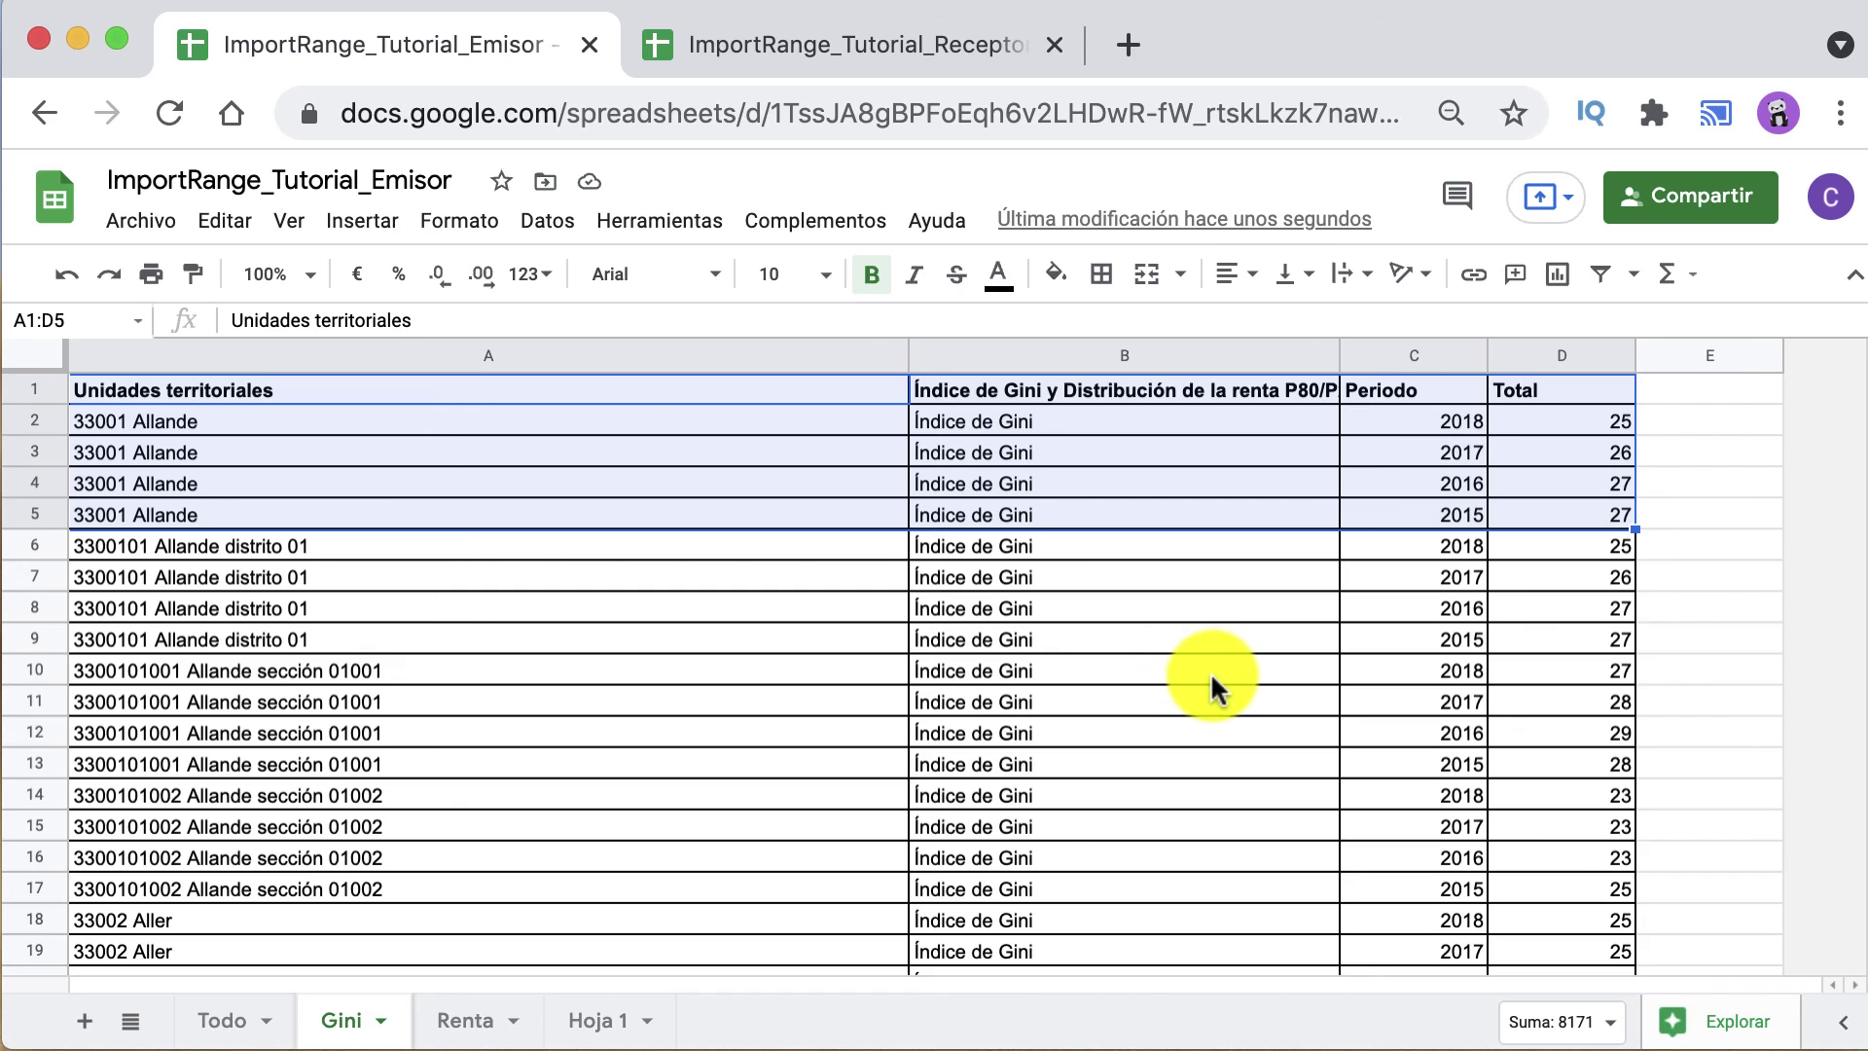